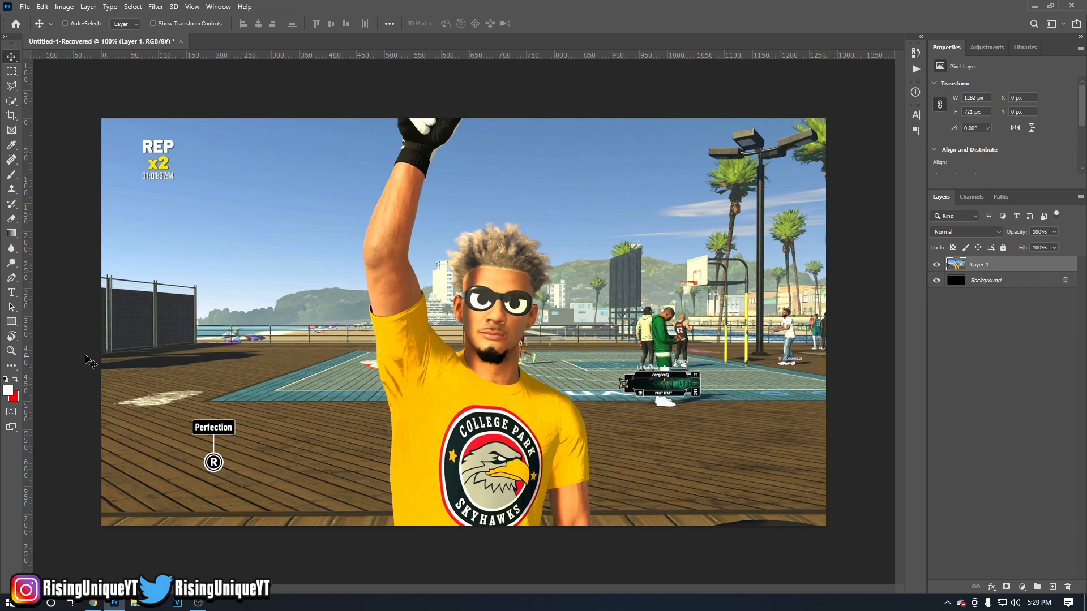
Activate the standard Pen tool and try a first anchor point where the shirt's left edge meets the image's bottom edge.
left_click(10, 279)
right_click(11, 278)
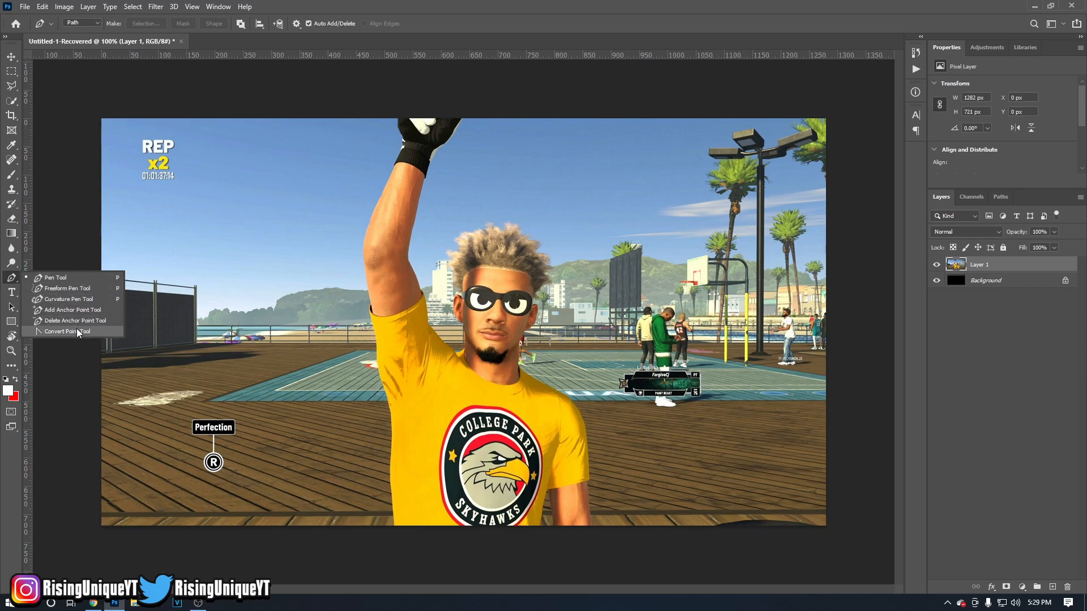
left_click(76, 279)
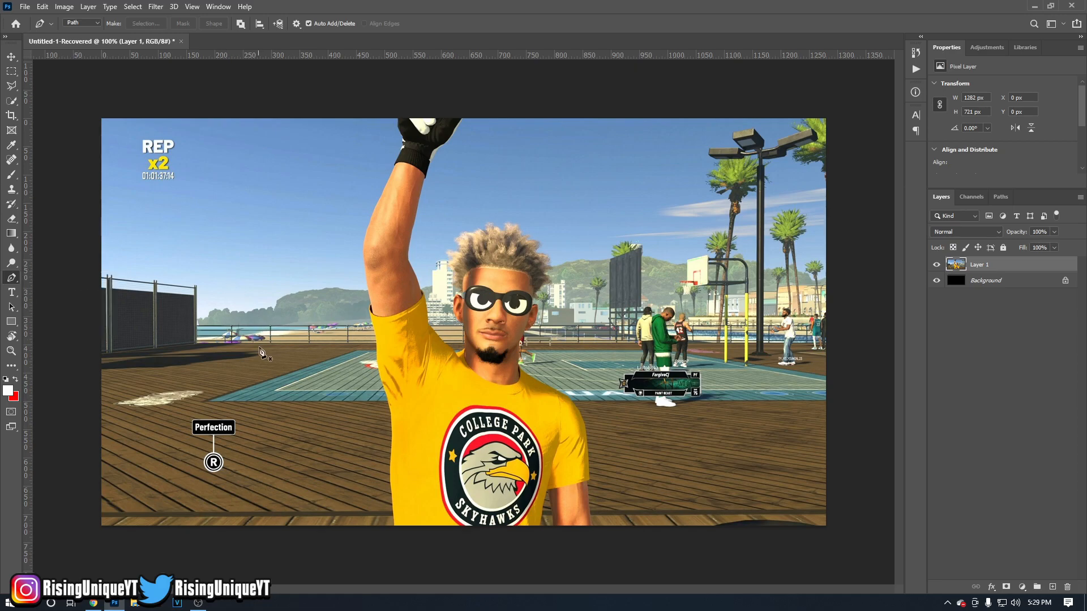
left_click(393, 527)
key("ctrl+z")
Examine the shirt's left edge and its lower corner at different magnifications with the Zoom tool.
key("alt")
scroll(394, 530, "up", 6)
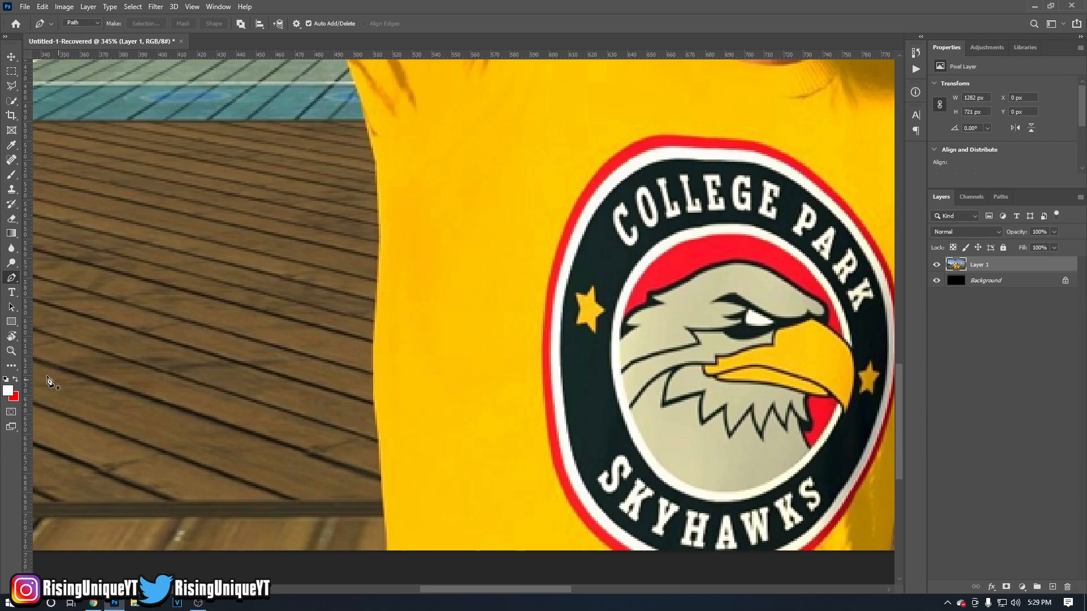
scroll(330, 477, "down", 2)
scroll(331, 477, "down", 4)
left_click(11, 351)
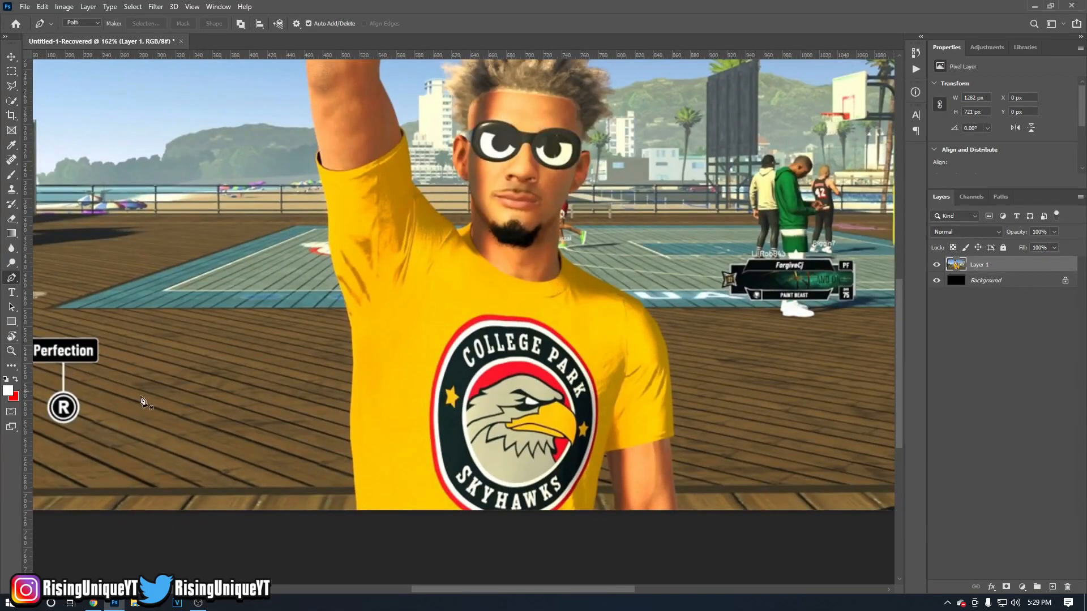
scroll(351, 503, "down", 3)
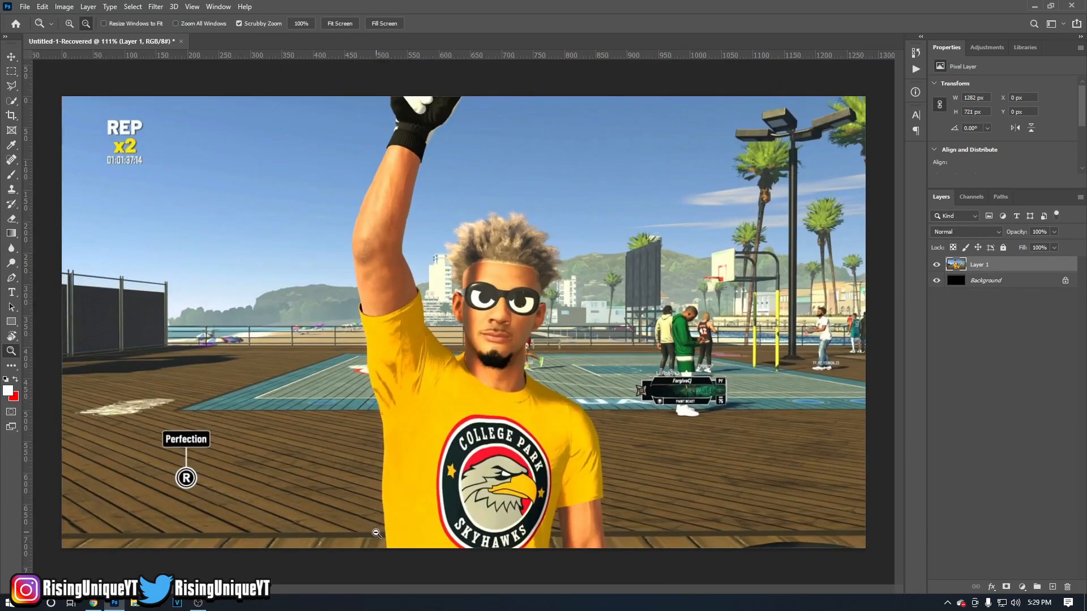
key("alt")
left_click(383, 550)
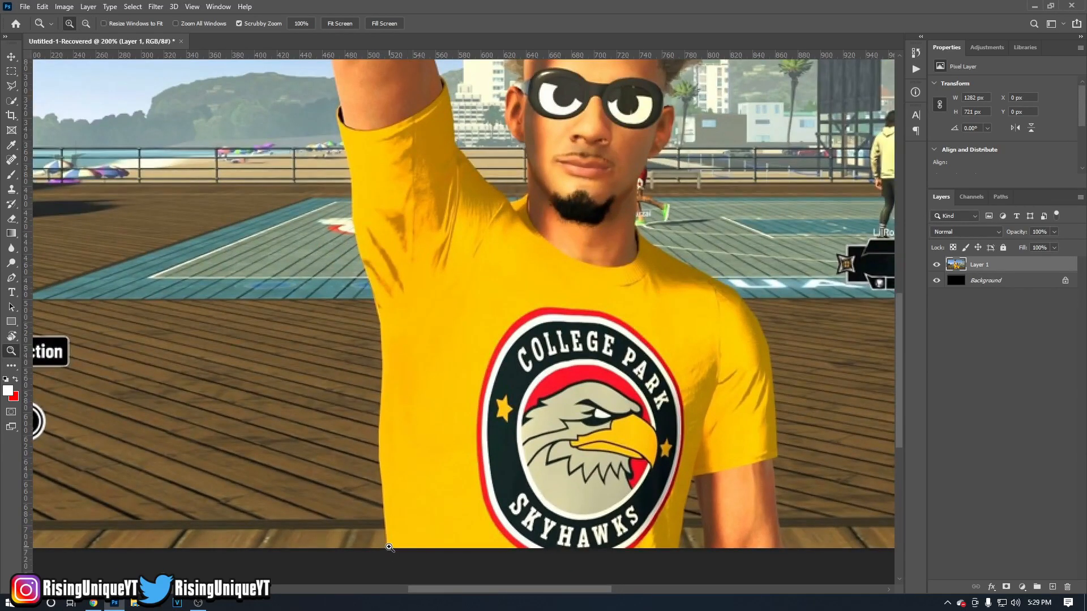
left_click(389, 547)
left_click(385, 548)
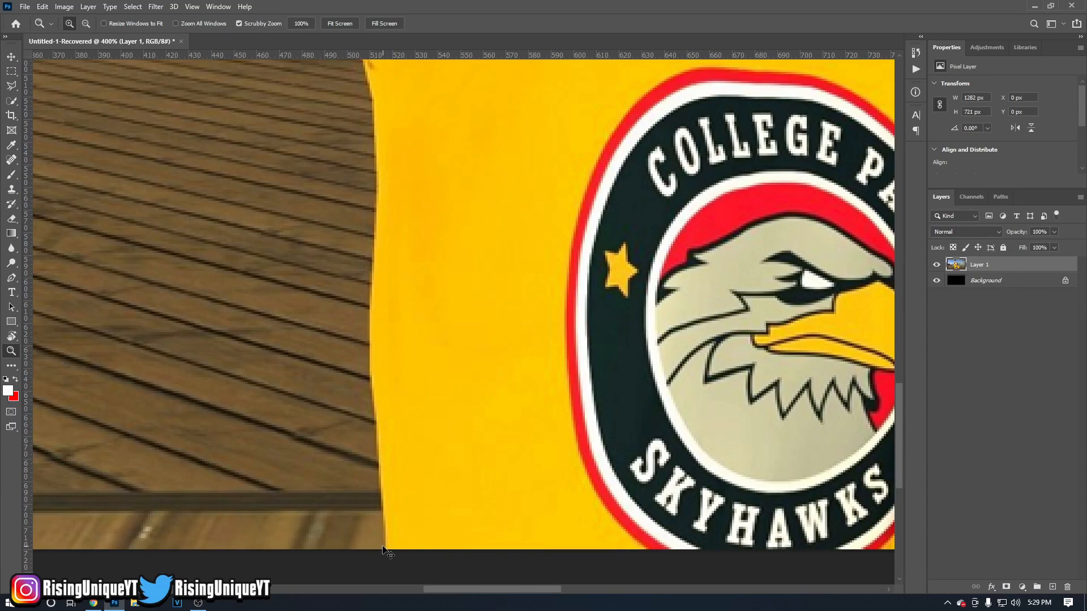
scroll(383, 549, "right", 2)
scroll(384, 549, "left", 2)
scroll(383, 549, "right", 2)
scroll(384, 549, "left", 2)
scroll(383, 549, "right", 2)
scroll(383, 548, "left", 2)
scroll(383, 548, "right", 2)
scroll(383, 548, "left", 1)
scroll(384, 548, "right", 2)
scroll(383, 548, "left", 2)
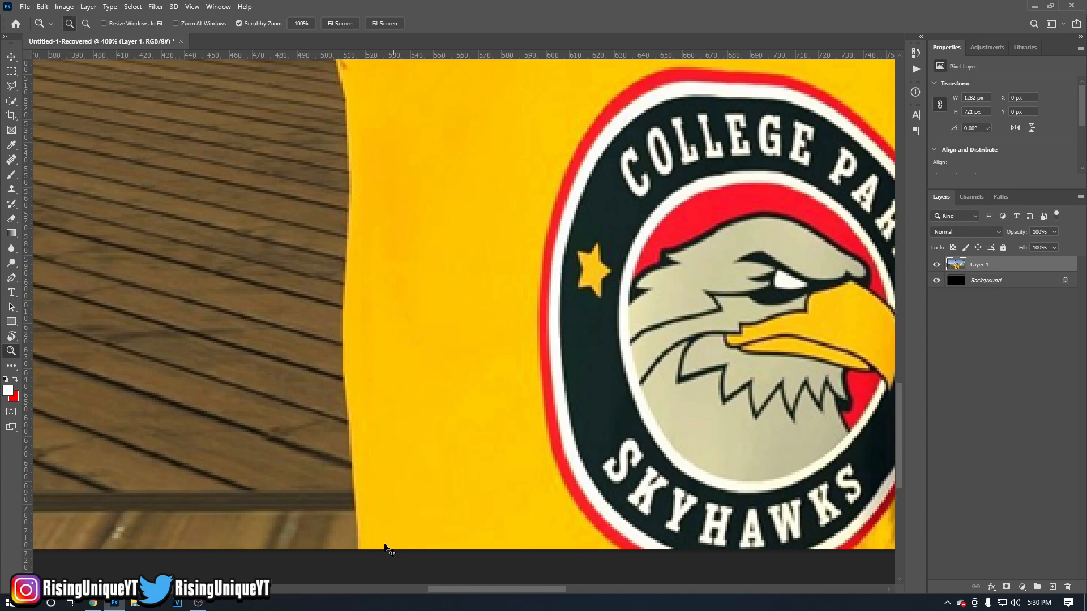
scroll(385, 548, "right", 1)
scroll(385, 547, "right", 1)
scroll(384, 546, "down", 14)
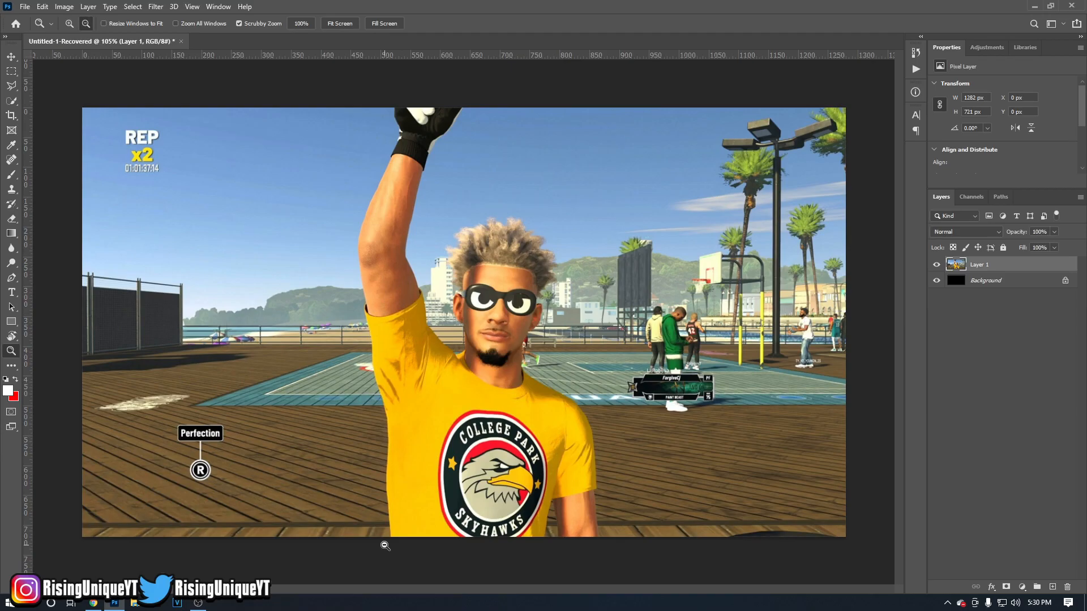
scroll(385, 546, "up", 10)
scroll(385, 548, "down", 8)
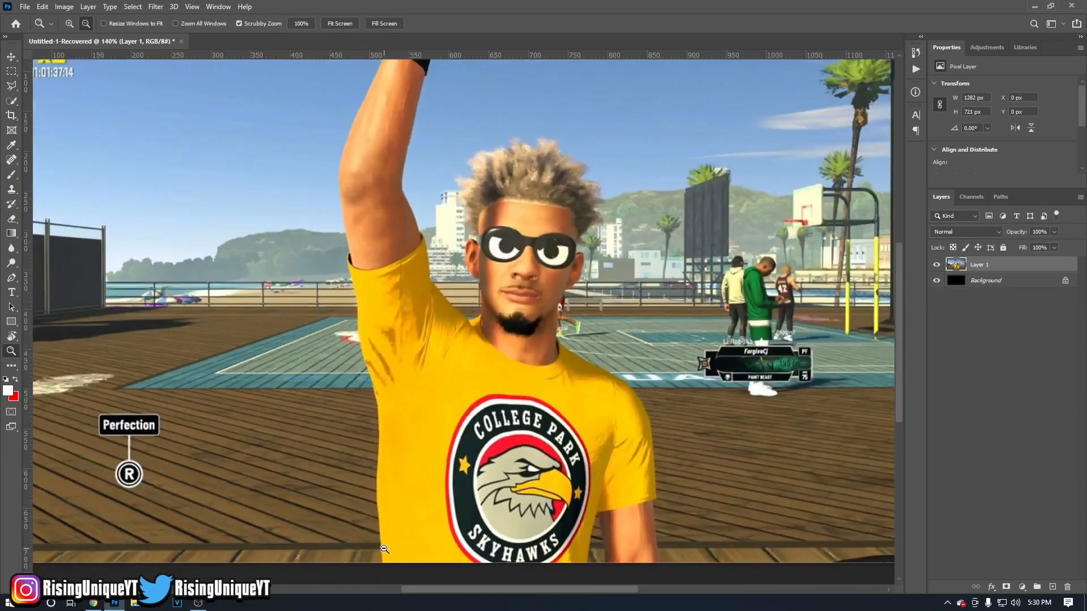
scroll(384, 549, "down", 3)
scroll(384, 550, "up", 7)
scroll(384, 551, "down", 5)
scroll(384, 557, "up", 2)
scroll(383, 568, "up", 16)
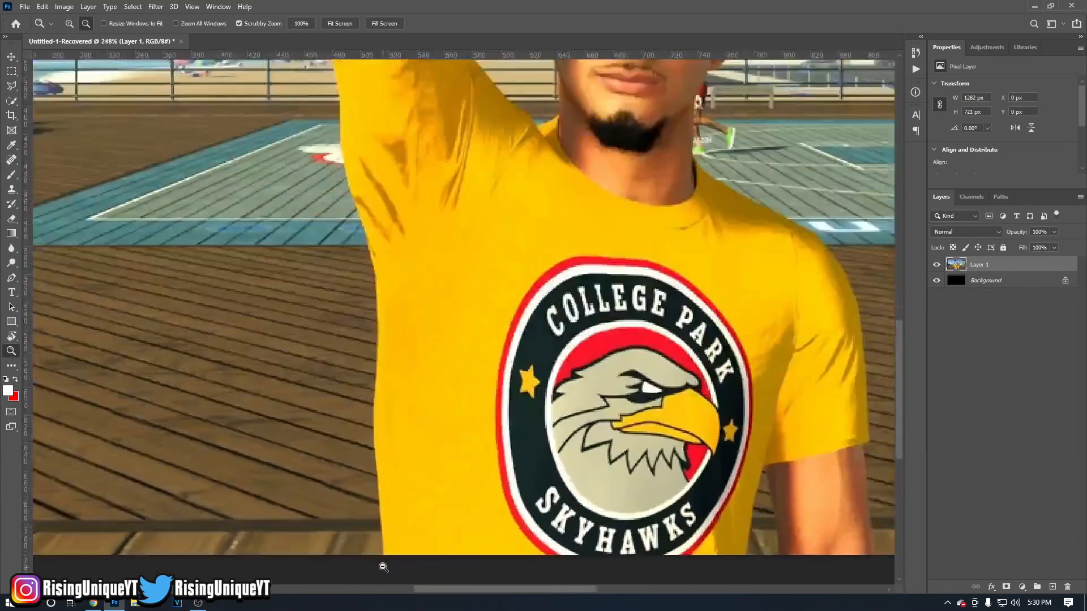
Activate the Pen tool for tracing the shirt's lower-left corner at 400% magnification.
scroll(382, 555, "down", 10)
scroll(383, 554, "down", 3)
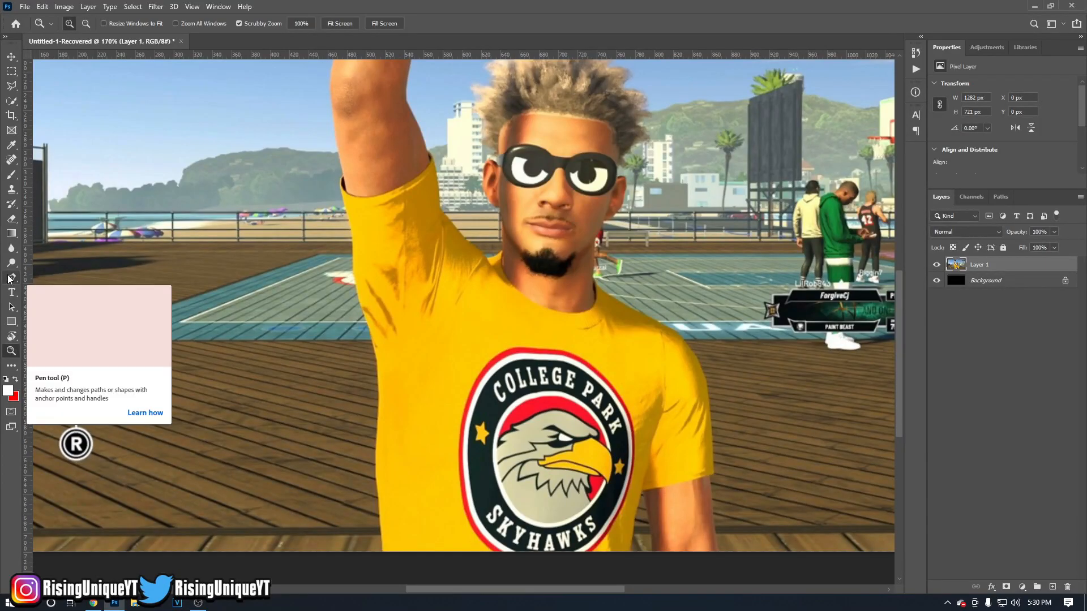
left_click(10, 279)
scroll(382, 561, "up", 6)
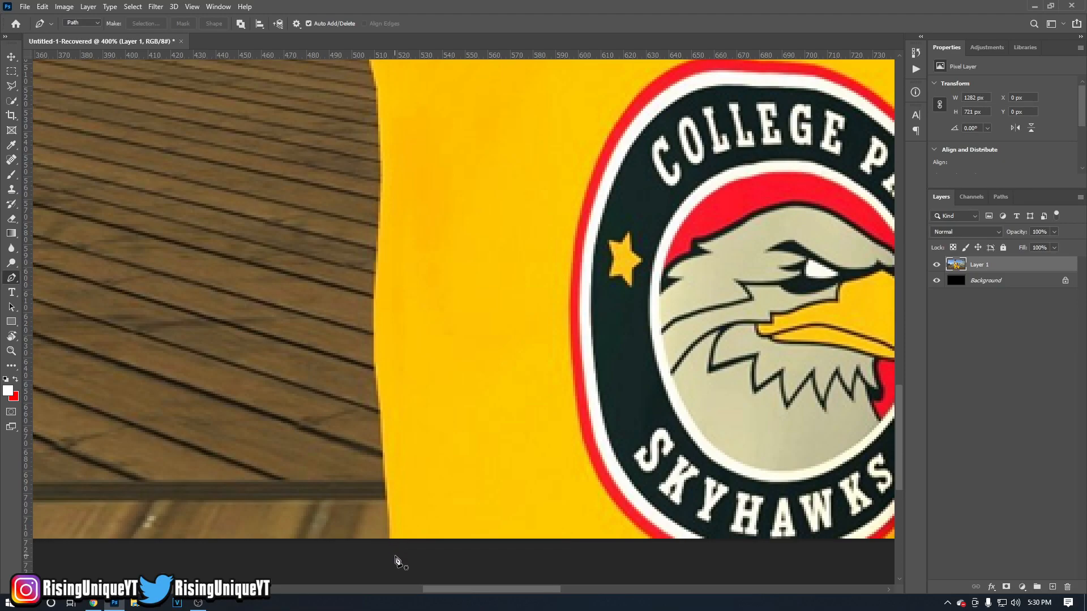
Start a path just below the shirt's lower-left corner and place anchor points up the lower part of its left edge.
left_click(391, 555)
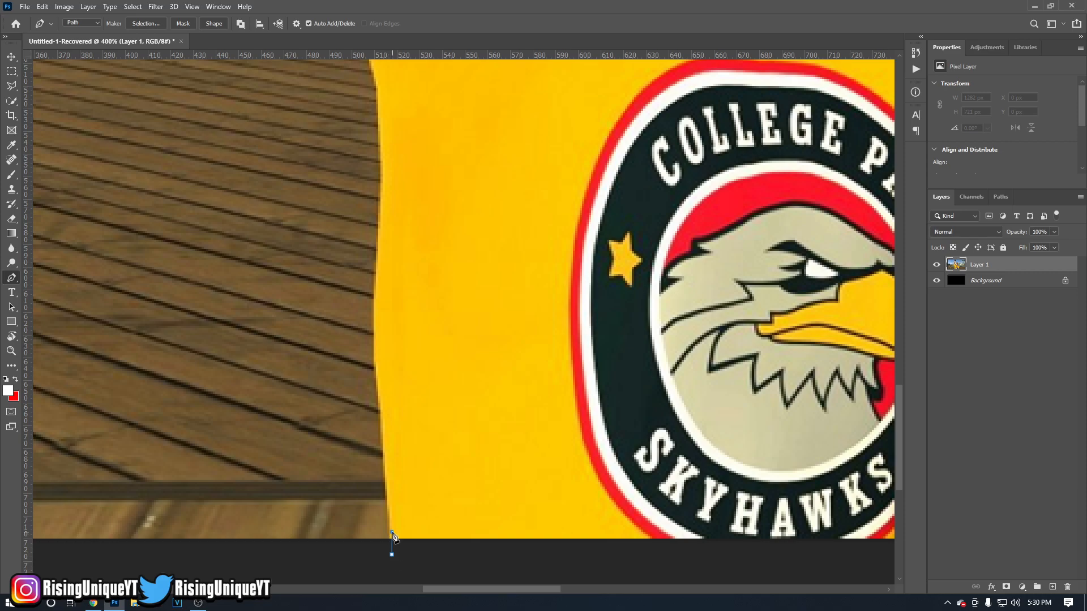
left_click(388, 478)
left_click(382, 428)
left_click(378, 380)
left_click(376, 347)
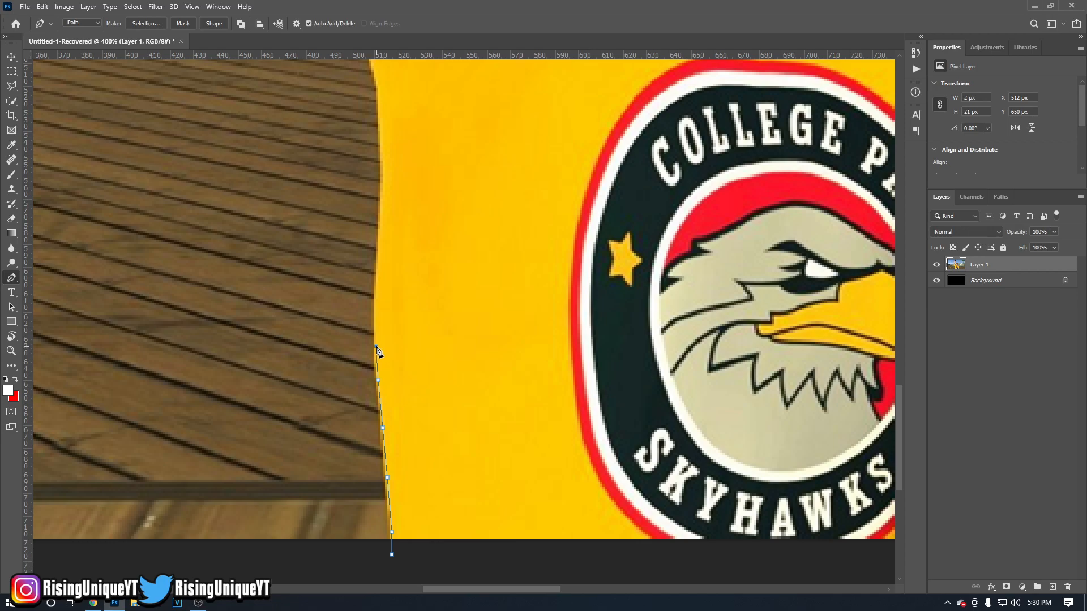
left_click(378, 276)
Continue the path with curved anchor points along the upper part of the shirt's left side, just below the armpit.
left_click_drag(383, 161, 382, 139)
scroll(387, 170, "up", 3)
left_click_drag(376, 164, 369, 154)
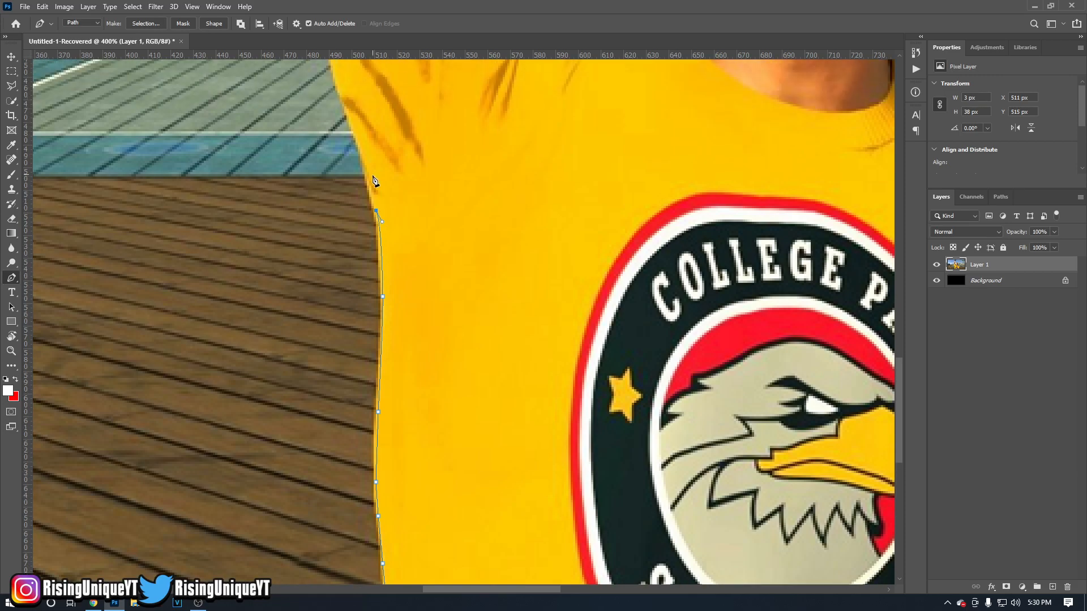
scroll(378, 170, "up", 3)
left_click(407, 168)
key("ctrl+z")
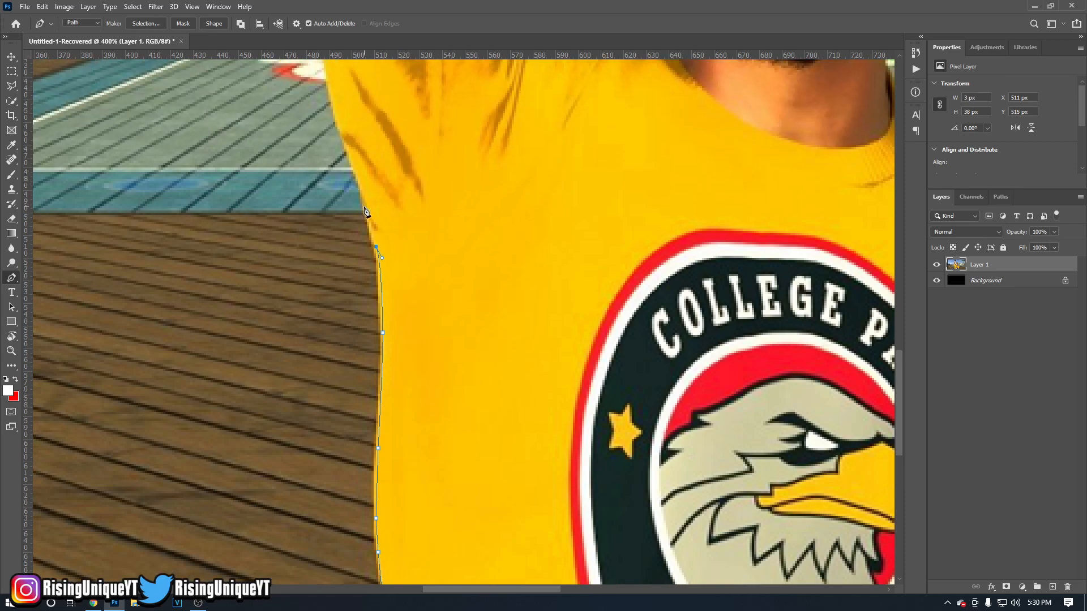
Extend the path past the armpit and along the raised sleeve's outer edge, ending with a curved anchor point at the cuff.
scroll(379, 215, "up", 1)
scroll(368, 238, "up", 1)
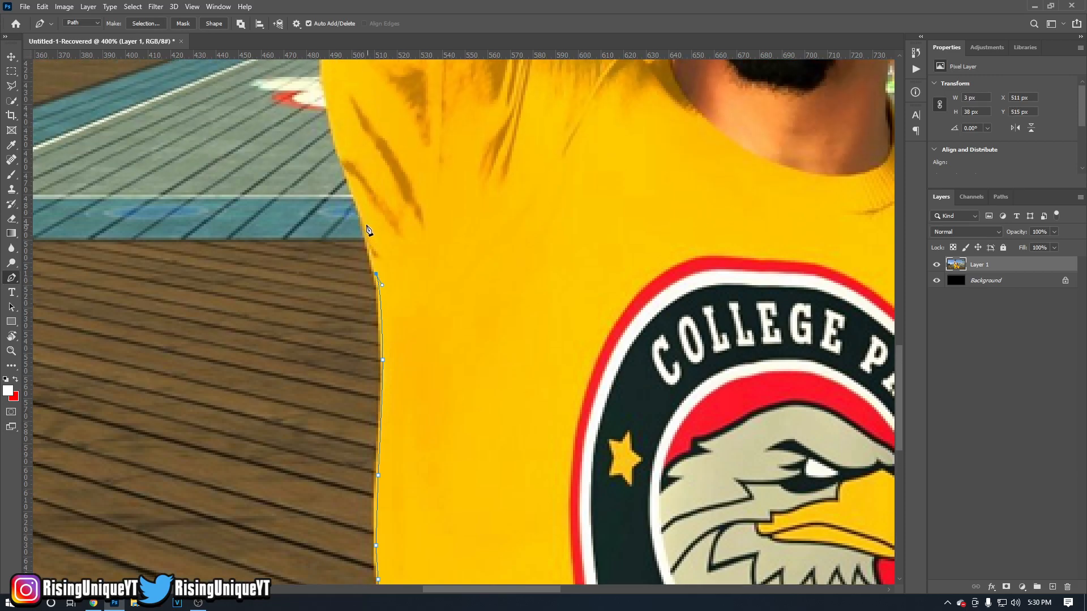
left_click(362, 224)
scroll(360, 225, "up", 2)
scroll(346, 215, "up", 1)
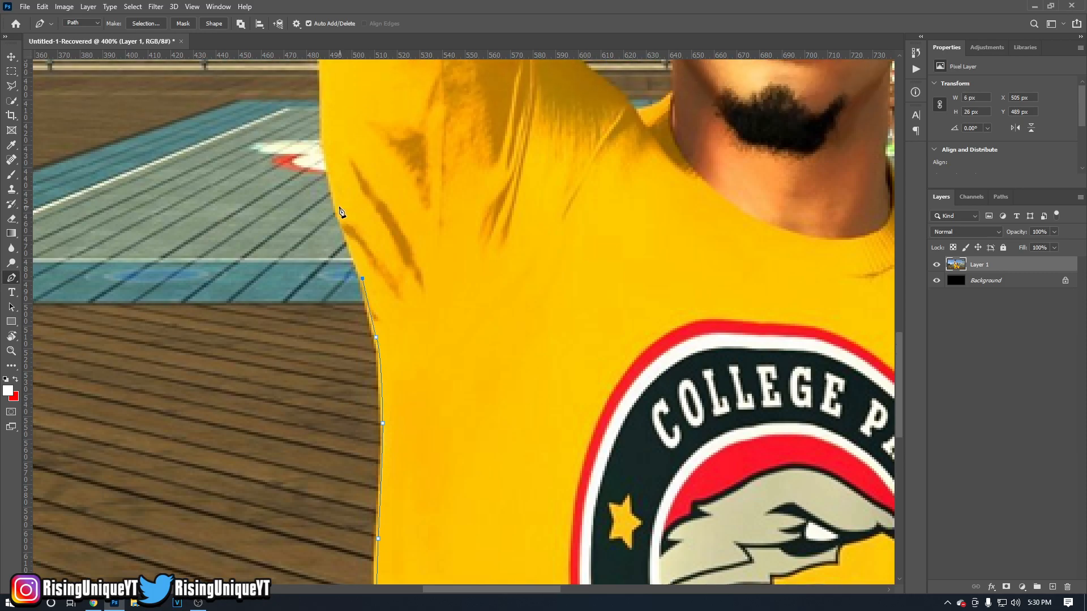
scroll(337, 210, "up", 4)
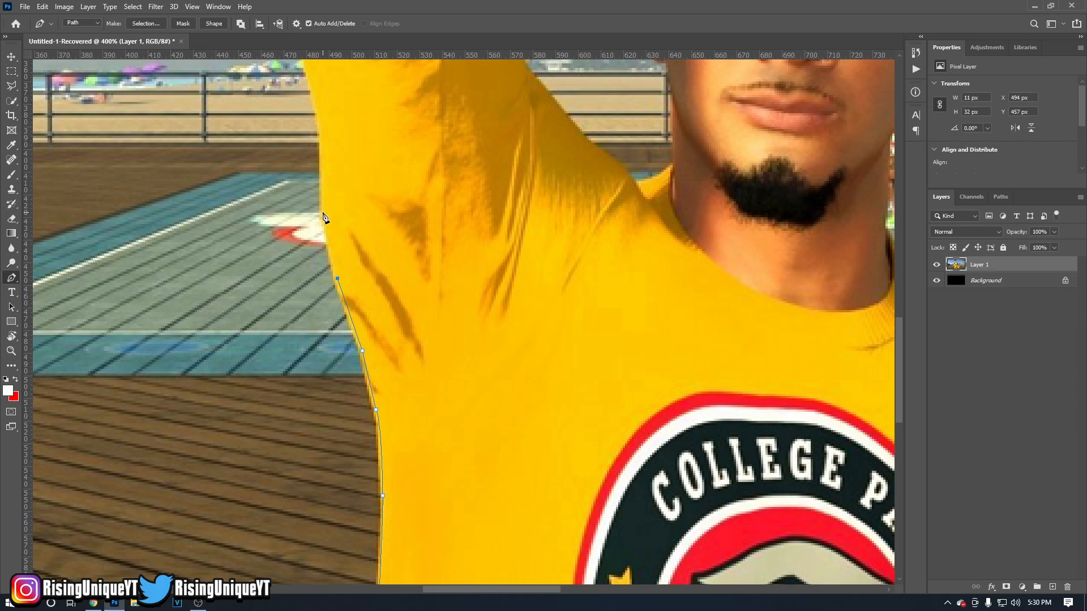
left_click(322, 214)
scroll(324, 214, "up", 4)
left_click(319, 209)
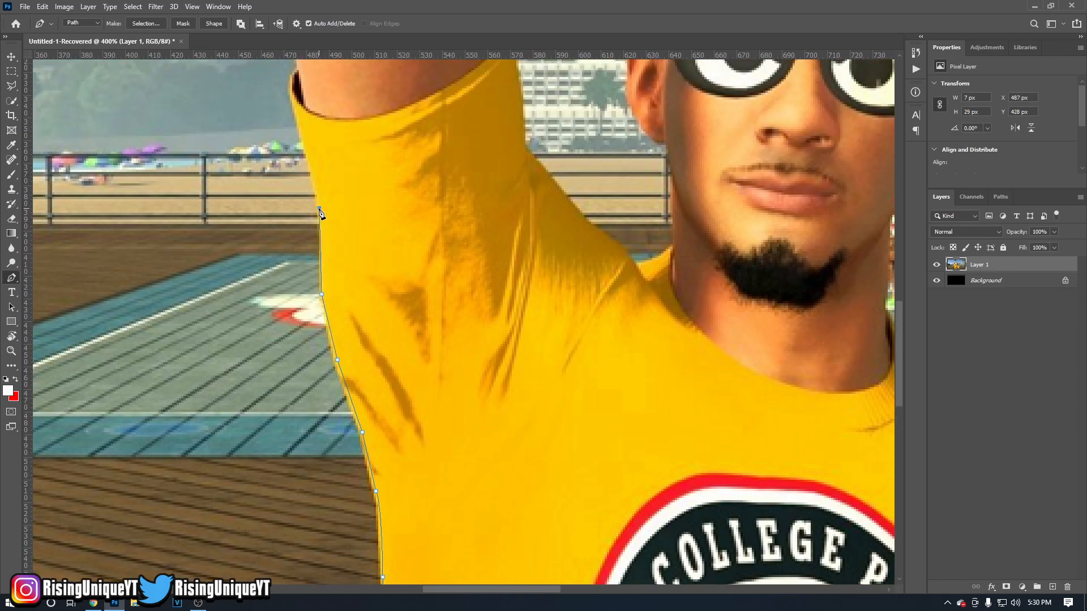
left_click(322, 207)
scroll(323, 212, "up", 5)
left_click_drag(297, 178, 316, 164)
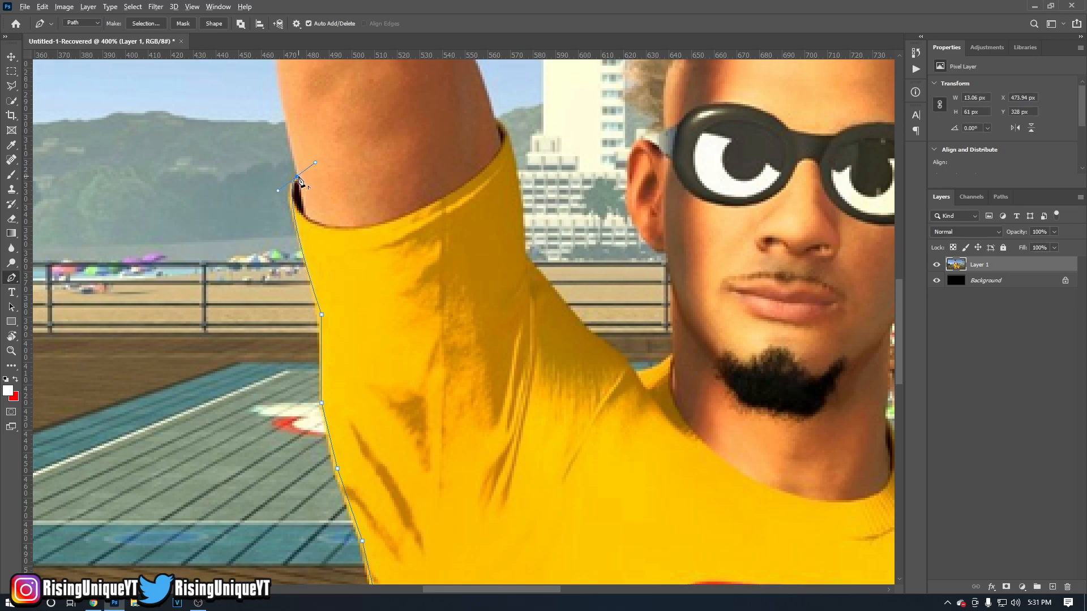
Undo every anchor point of the path traced along the shirt's left edge and sleeve.
scroll(340, 296, "down", 5)
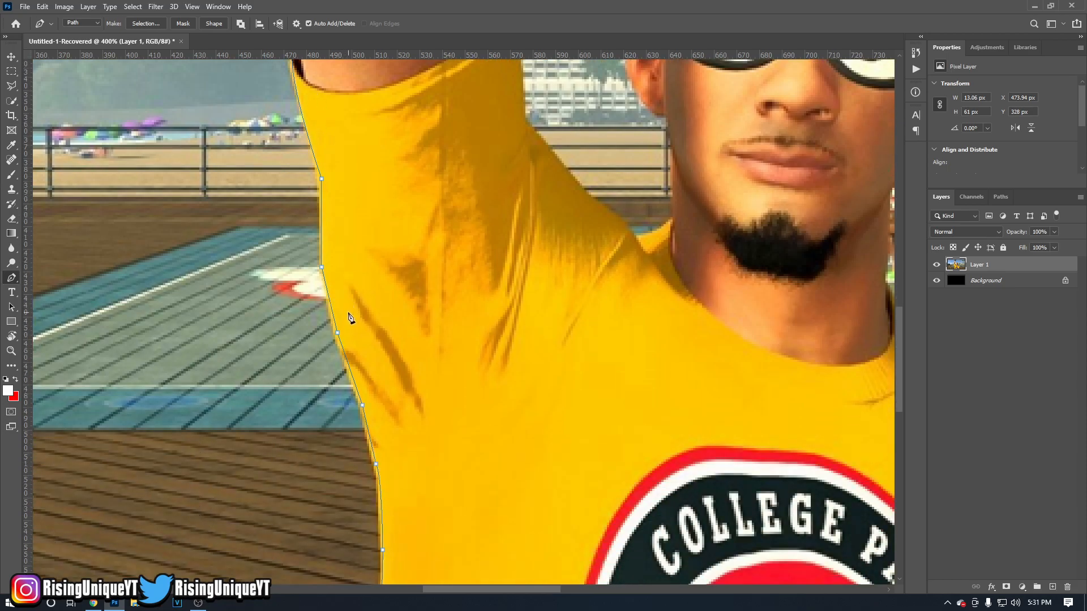
scroll(349, 314, "down", 1)
key("ctrl+z")
key("ctrl+z")
key("ctrl+z")
key("ctrl+z")
key("ctrl+z")
key("ctrl+z")
key("ctrl+z")
key("ctrl+z")
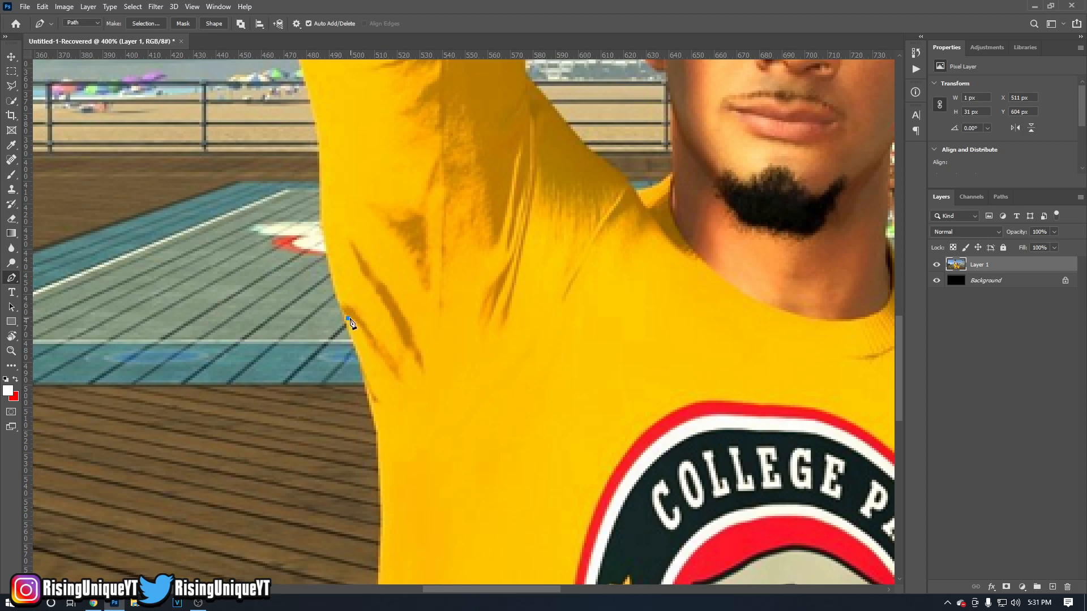
scroll(348, 324, "down", 10)
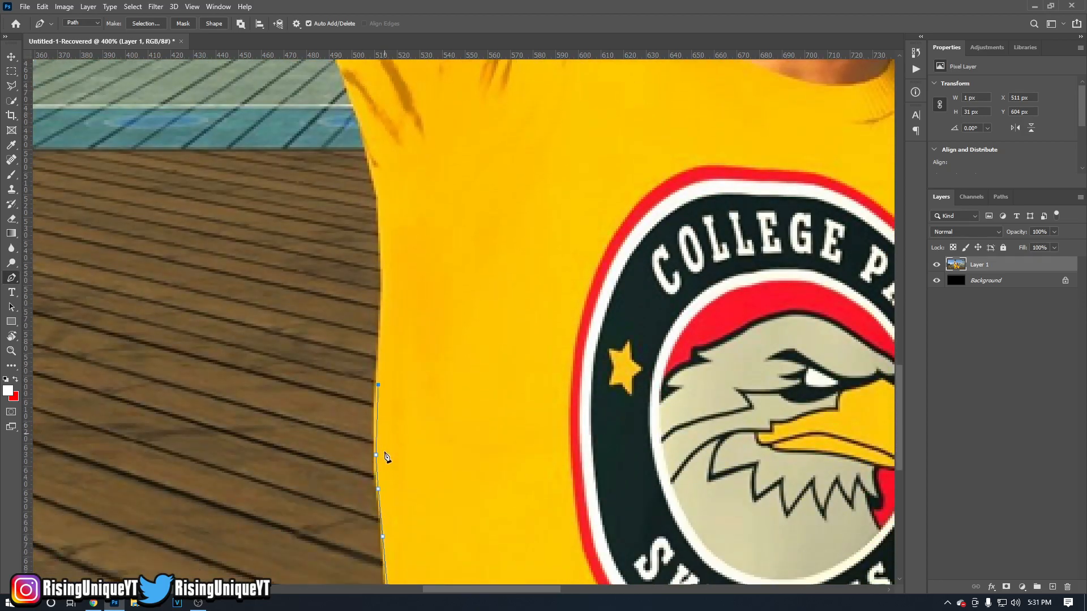
scroll(383, 451, "down", 5)
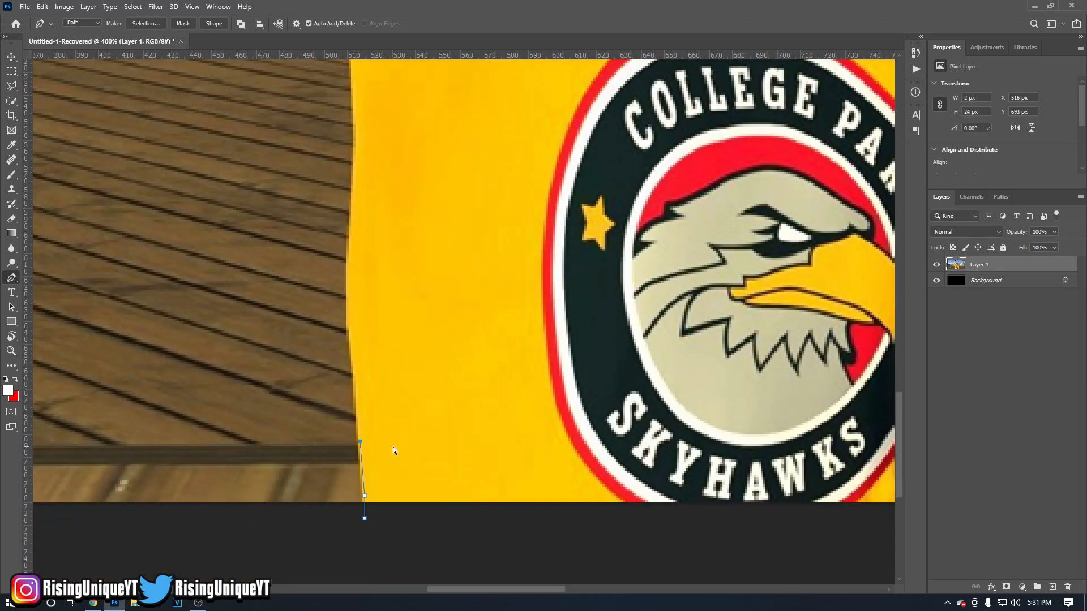
key("ctrl+z")
key("ctrl+z")
Start a path at the lower edge of the shirt's eagle badge and add a curved anchor point on its red outline.
left_click(634, 504)
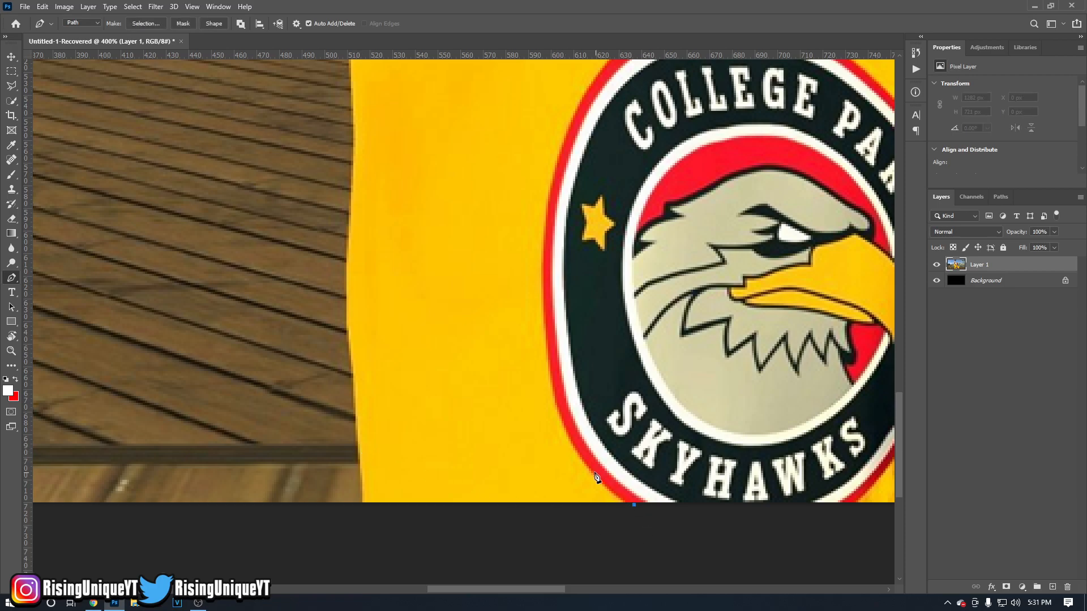
left_click_drag(553, 386, 538, 311)
left_click_drag(538, 301, 538, 303)
key("ctrl+z")
key("ctrl+z")
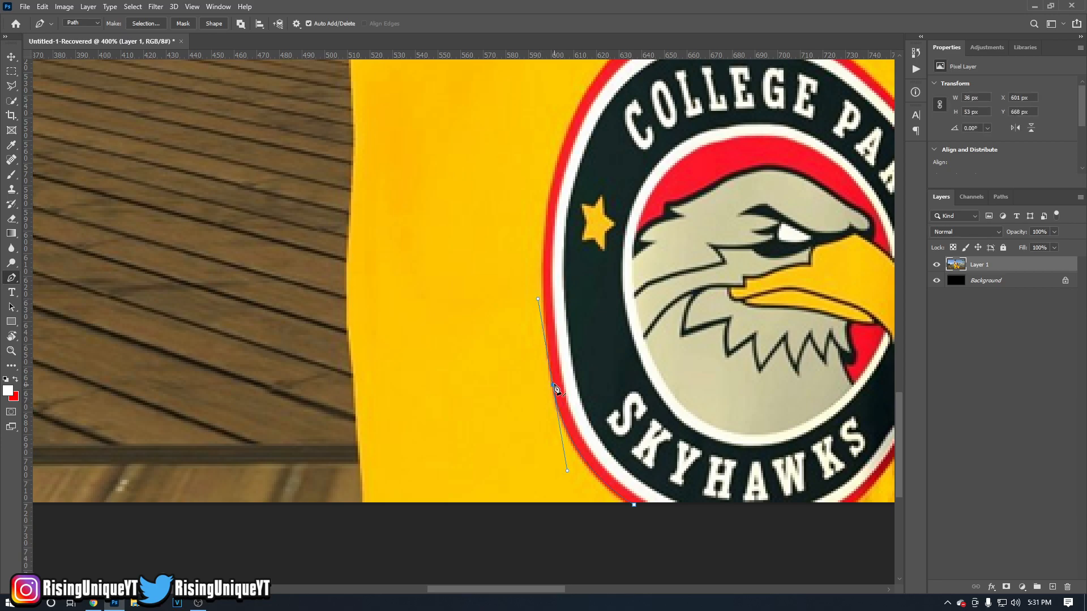
Trace the left side of the badge's red outline with corner and curved anchor points.
left_click_drag(550, 358, 545, 249)
key("ctrl+z")
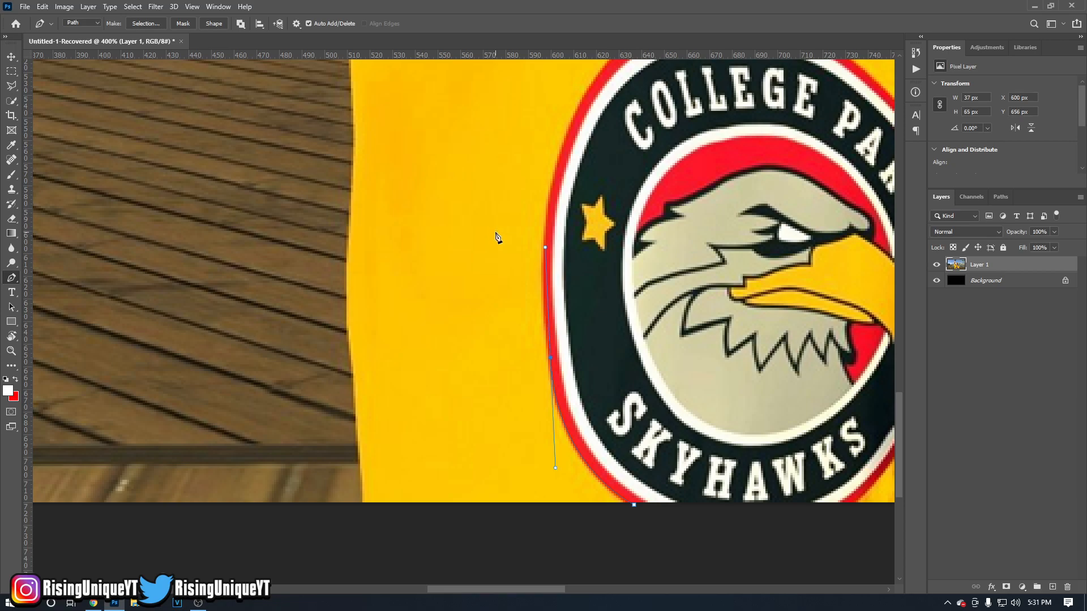
left_click(550, 358, "alt")
left_click_drag(555, 177, 567, 147)
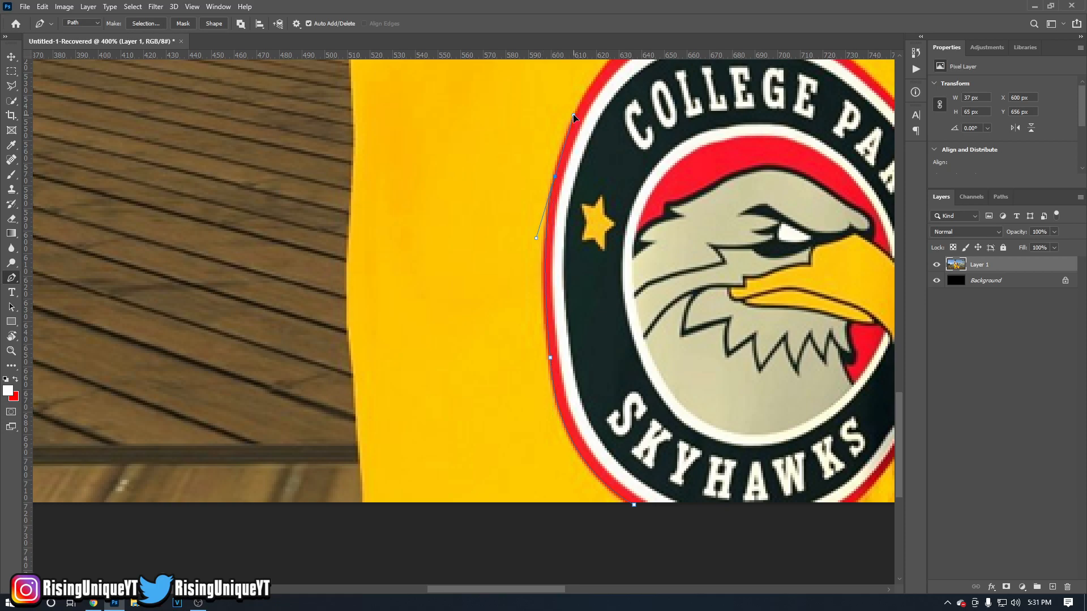
left_click_drag(575, 116, 571, 118)
left_click(556, 177, "alt")
scroll(592, 206, "up", 3)
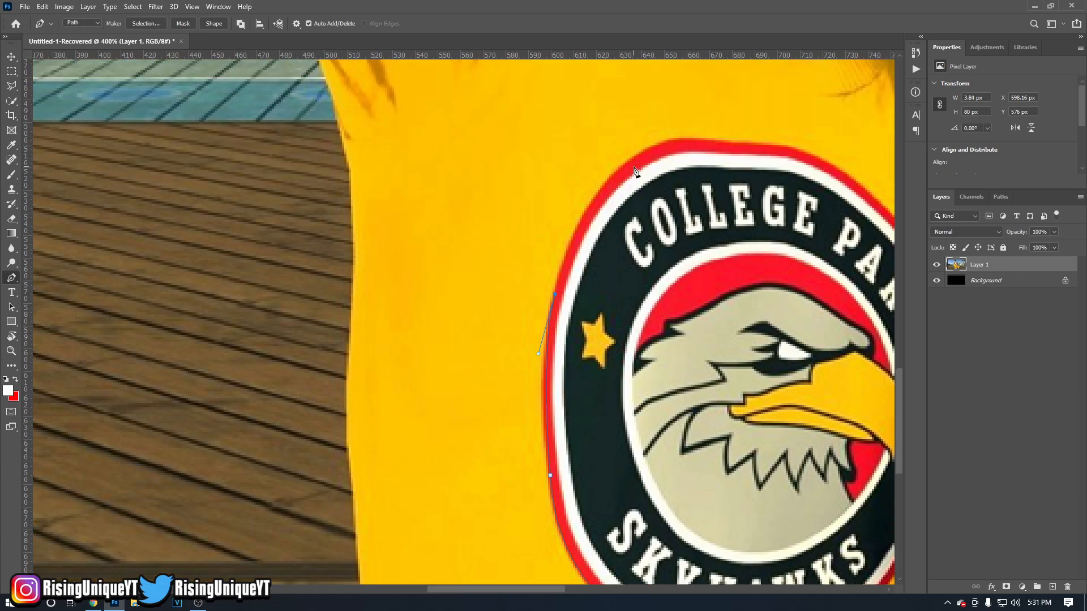
Carry the path around the badge's upper-left curve and along its top edge.
left_click_drag(637, 154, 696, 116)
left_click(699, 138)
left_click(720, 140)
left_click(782, 147)
Undo the whole path drawn around the badge.
key("ctrl+z")
key("ctrl+z")
key("ctrl+z")
key("ctrl+z")
key("ctrl+z")
key("ctrl+z")
key("ctrl+z")
key("ctrl+z")
scroll(607, 365, "down", 3)
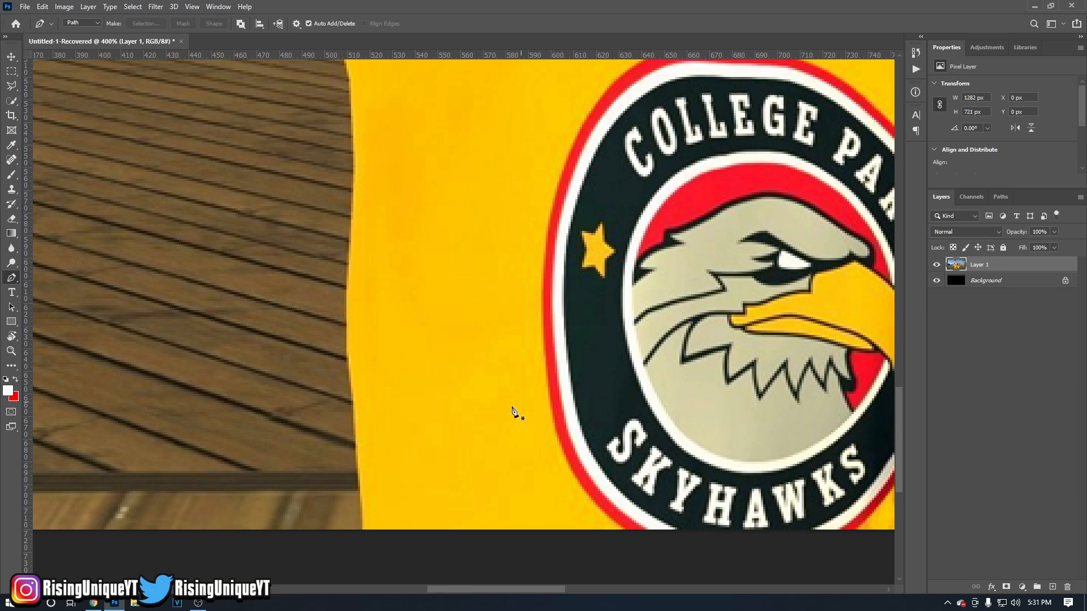
Start a new path below the shirt's lower-left corner and trace its left edge upward with curved anchor points.
left_click(365, 541)
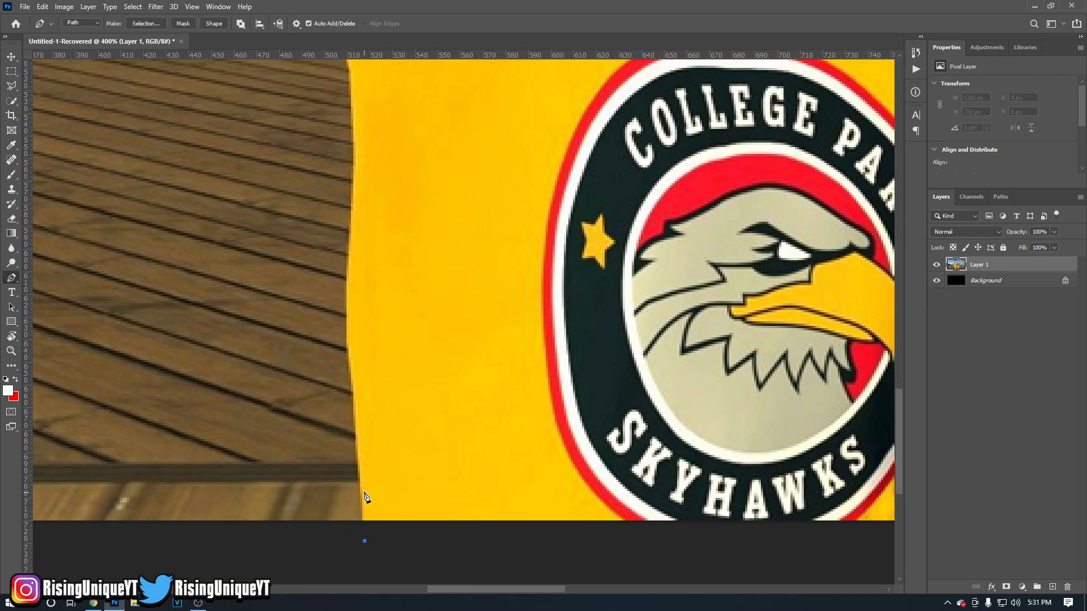
left_click_drag(349, 346, 345, 329)
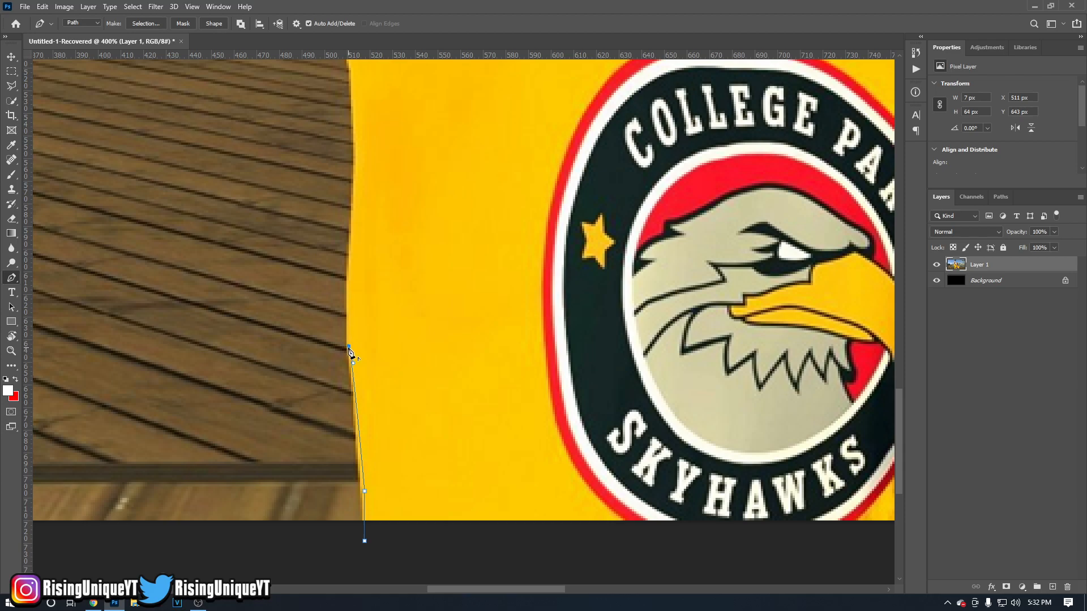
scroll(357, 285, "up", 1)
left_click_drag(354, 256, 341, 208)
Continue the path up the shirt's left side and the sleeve's outer edge to the sleeve opening with curved anchor points.
scroll(355, 259, "up", 2)
scroll(355, 221, "up", 2)
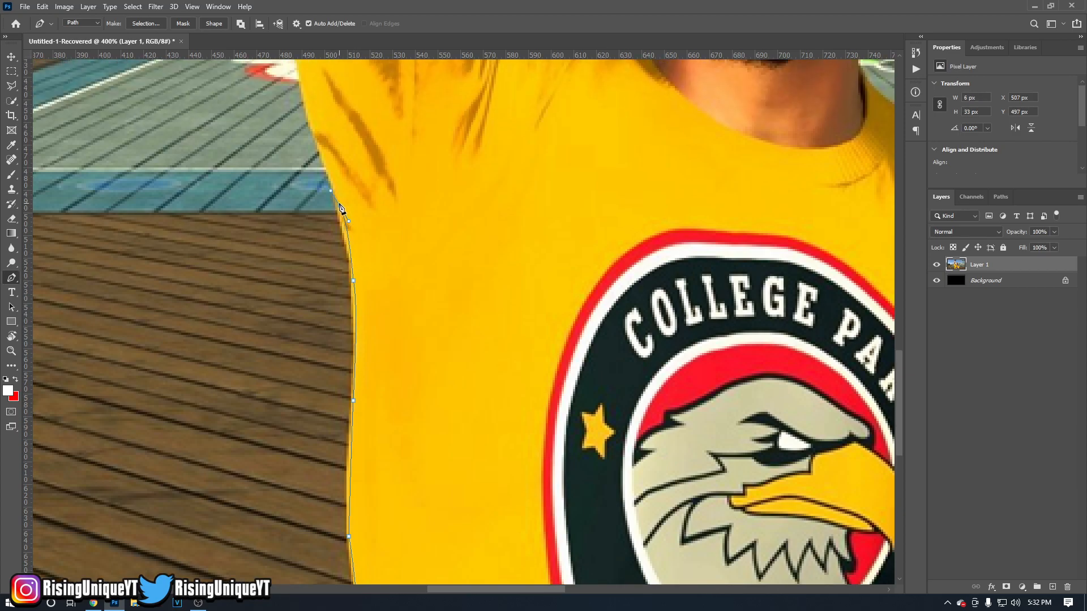
scroll(339, 211, "up", 4)
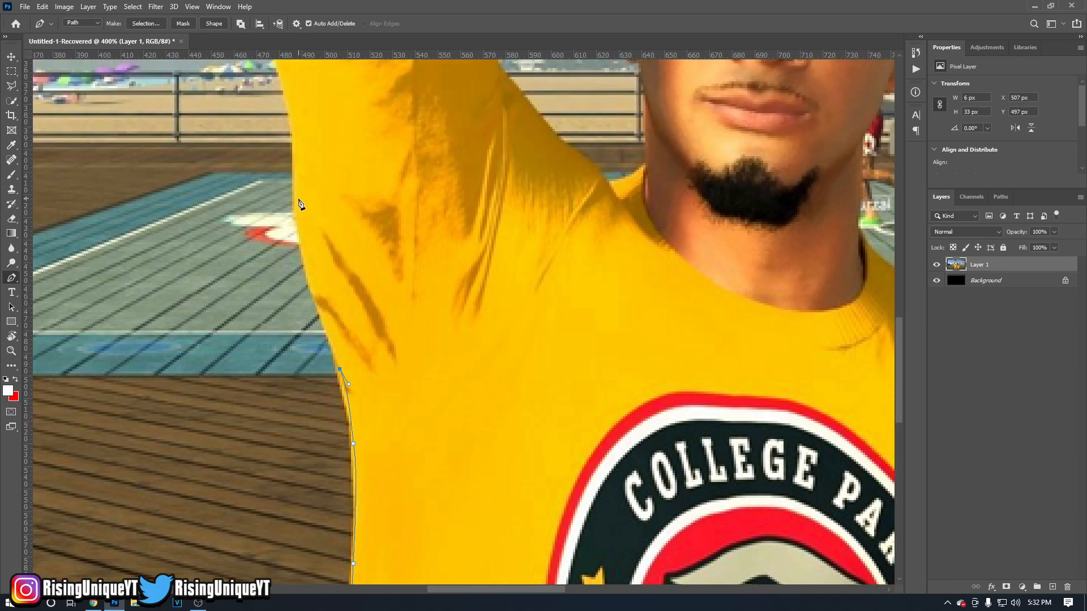
left_click_drag(294, 193, 294, 140)
scroll(295, 188, "up", 1)
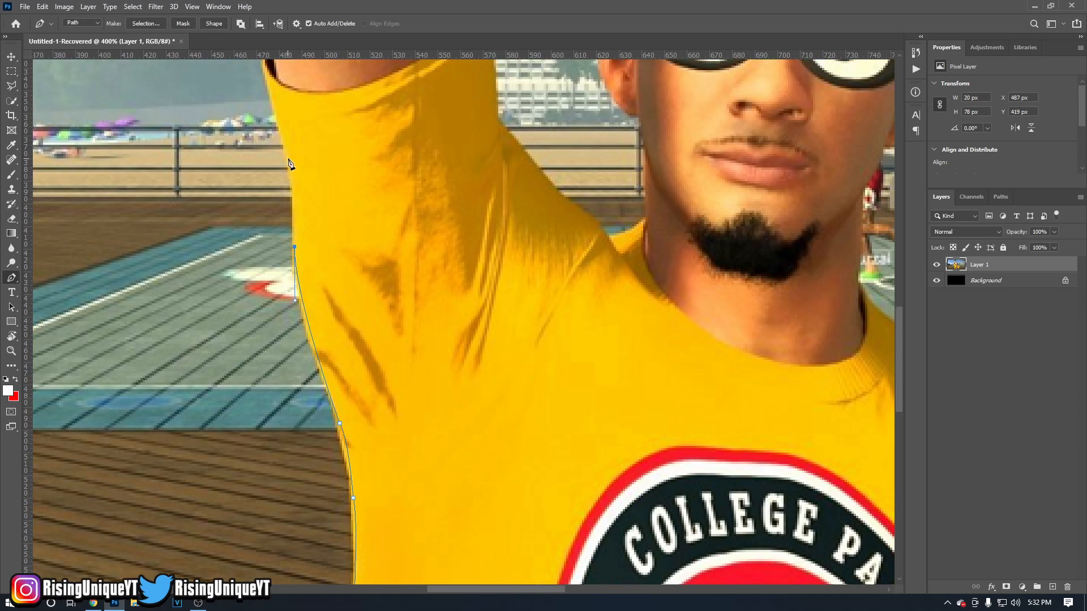
left_click_drag(279, 133, 289, 162)
scroll(278, 187, "up", 3)
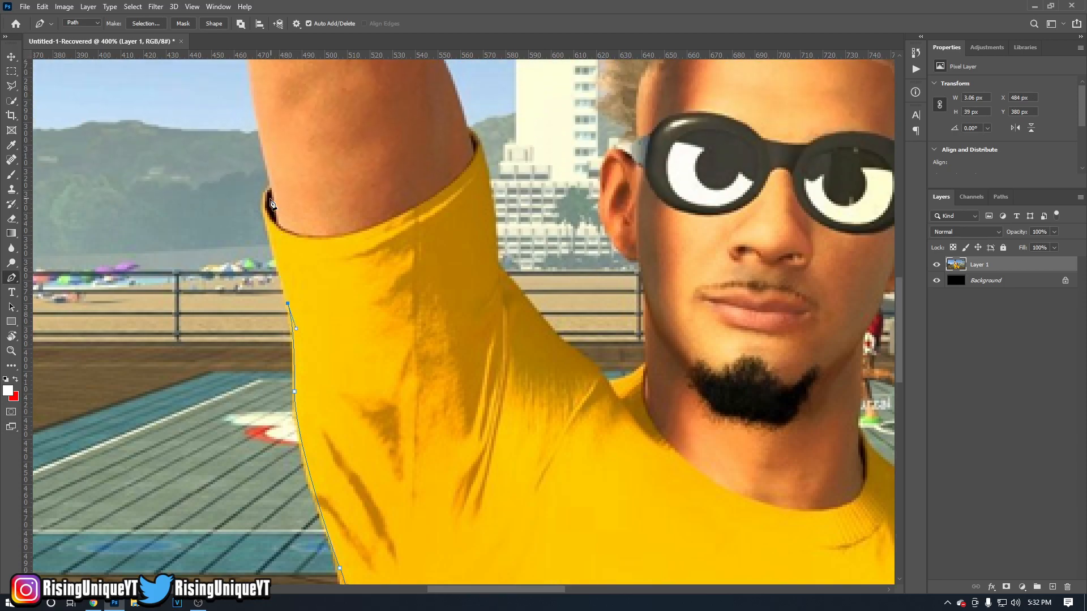
scroll(271, 204, "left", 1)
left_click_drag(298, 209, 307, 190)
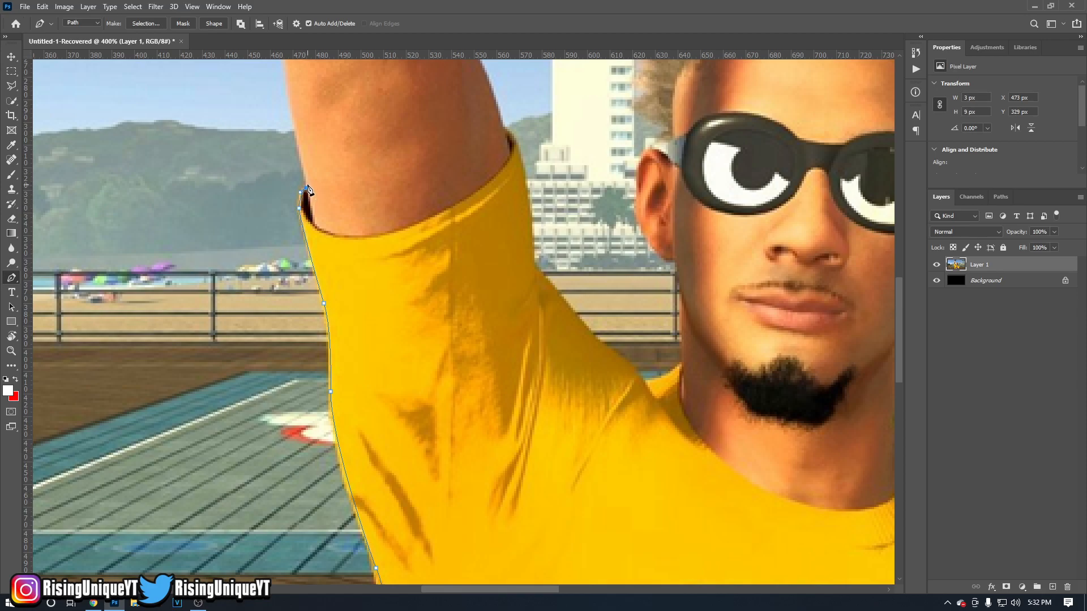
Extend the path from the sleeve opening up the outer edge of the raised upper arm.
left_click(296, 135)
scroll(298, 146, "up", 3)
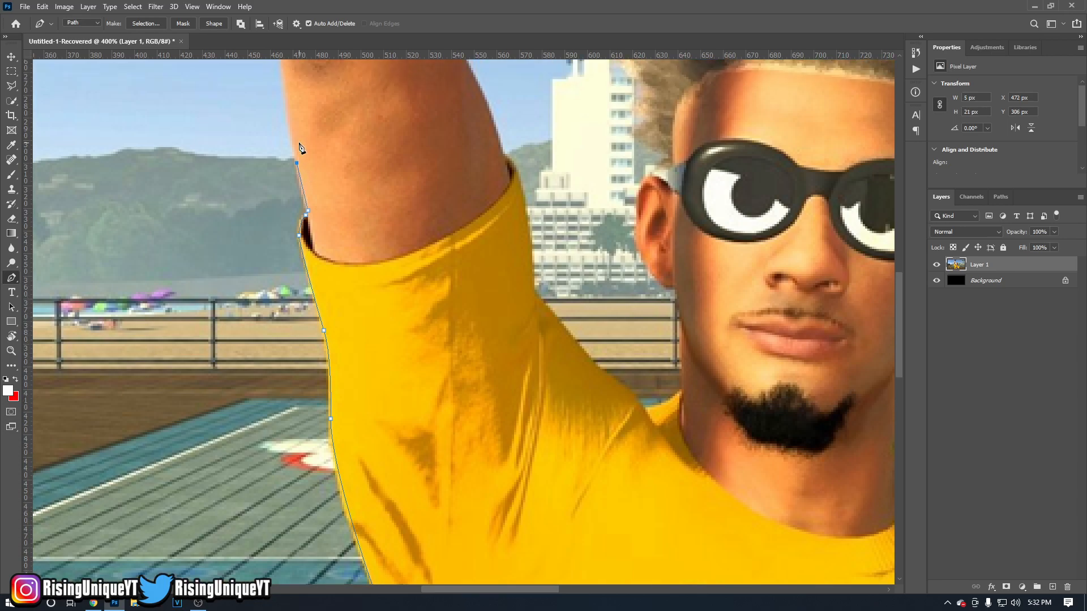
scroll(288, 181, "up", 1)
left_click(282, 177)
key("ctrl+z")
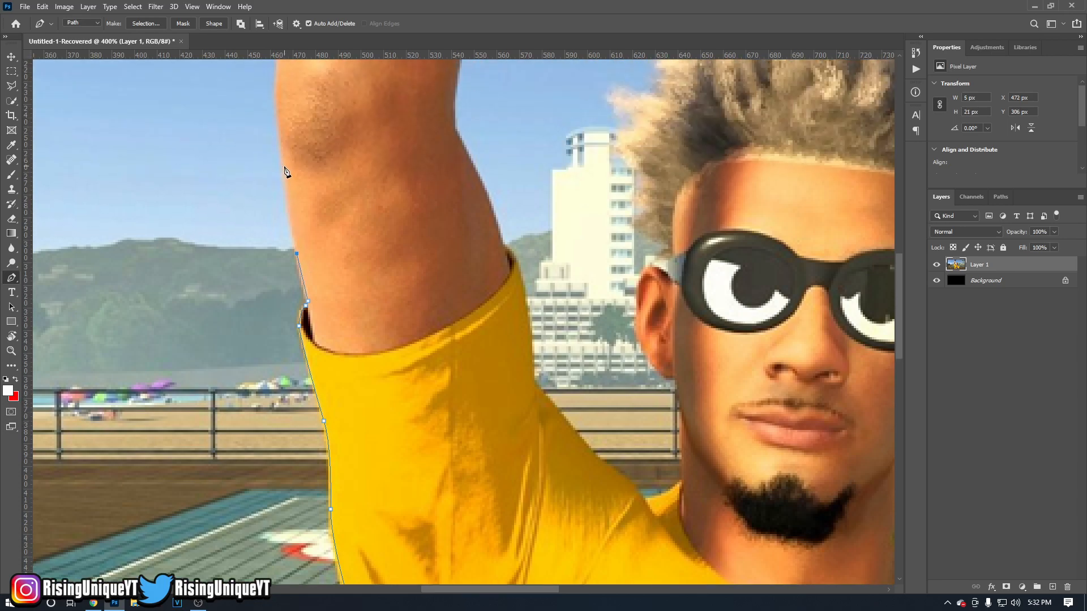
left_click(282, 158)
left_click(283, 166, "alt")
Carry the path around the outside of the elbow and onto the lower forearm with curved anchor points.
scroll(283, 168, "up", 3)
scroll(284, 170, "up", 2)
scroll(284, 184, "down", 5)
scroll(281, 198, "up", 2)
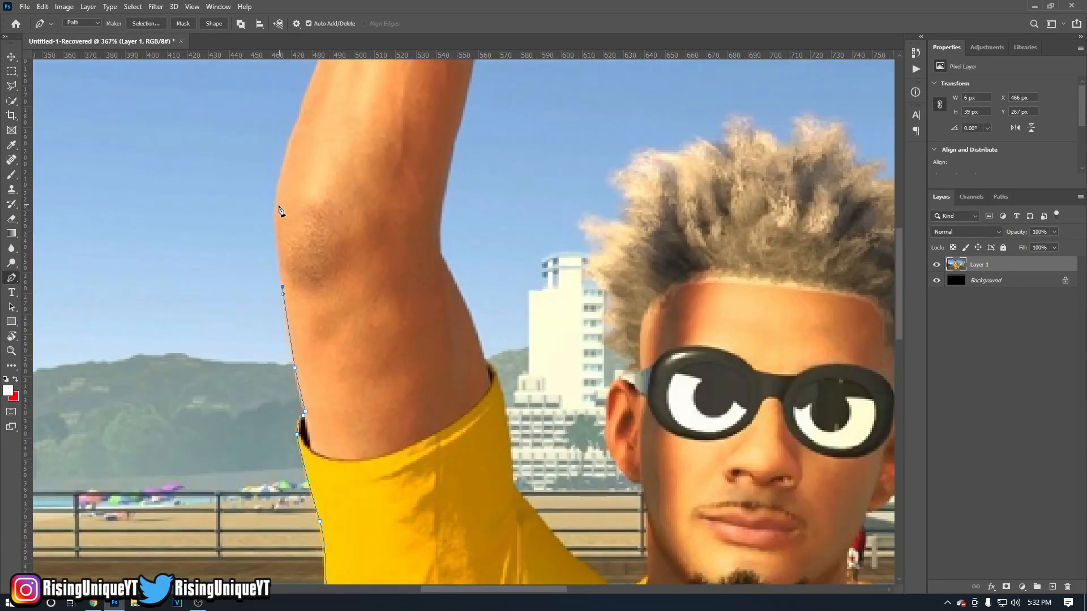
left_click(274, 218)
left_click_drag(276, 213, 311, 175)
left_click(277, 213, "alt")
scroll(301, 212, "up", 2)
scroll(301, 215, "up", 2)
left_click(299, 201, "alt")
Trace the forearm's outer edge up to the lower corner of the black glove cuff.
scroll(309, 200, "up", 1)
scroll(310, 204, "up", 1)
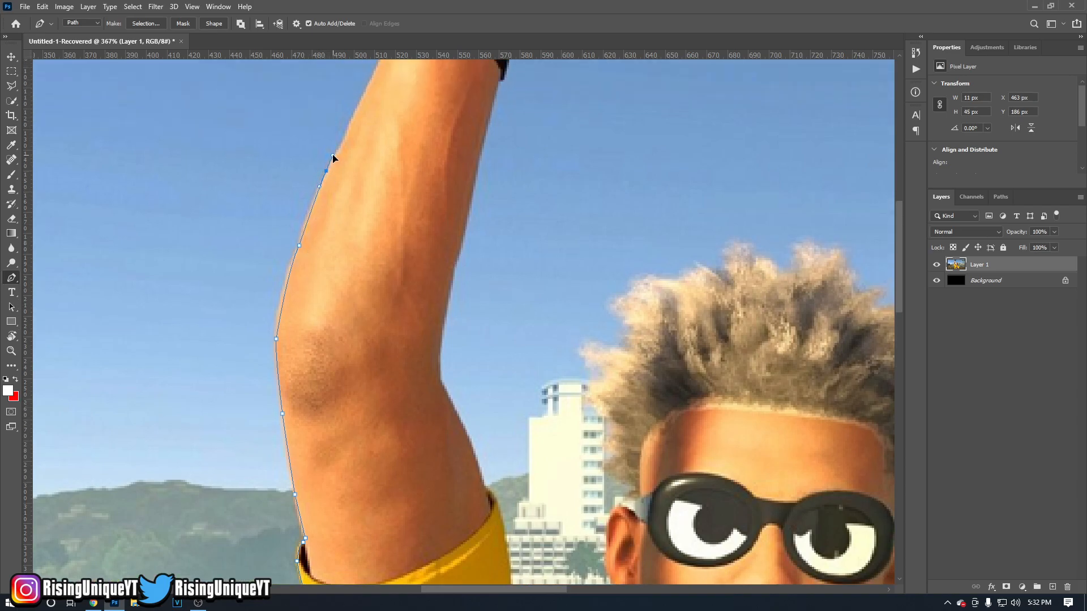
left_click_drag(326, 173, 329, 163)
scroll(362, 187, "up", 2)
left_click_drag(344, 199, 349, 188)
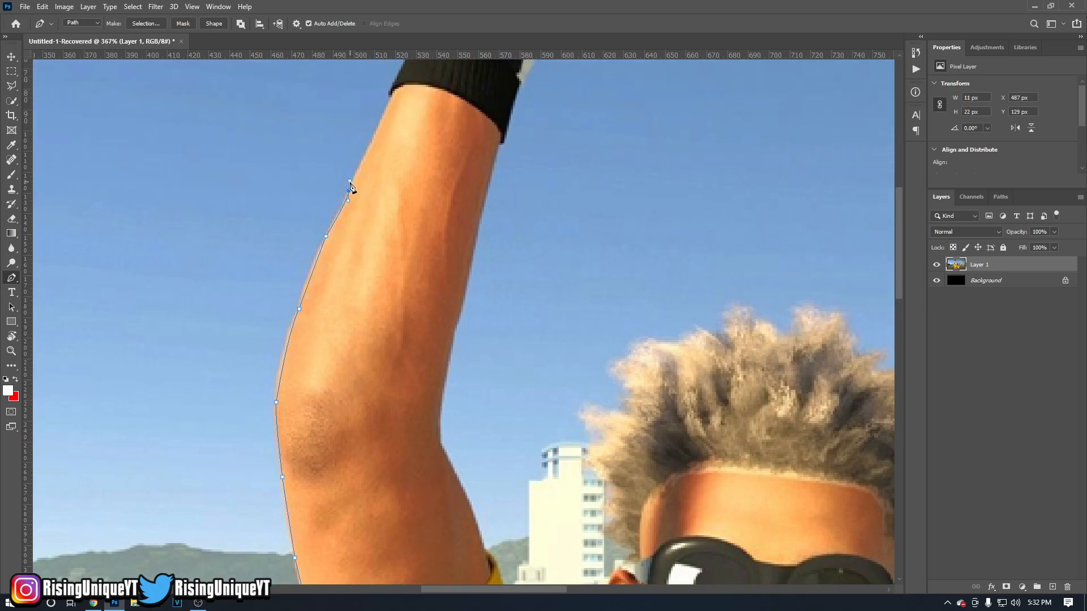
scroll(373, 170, "up", 1)
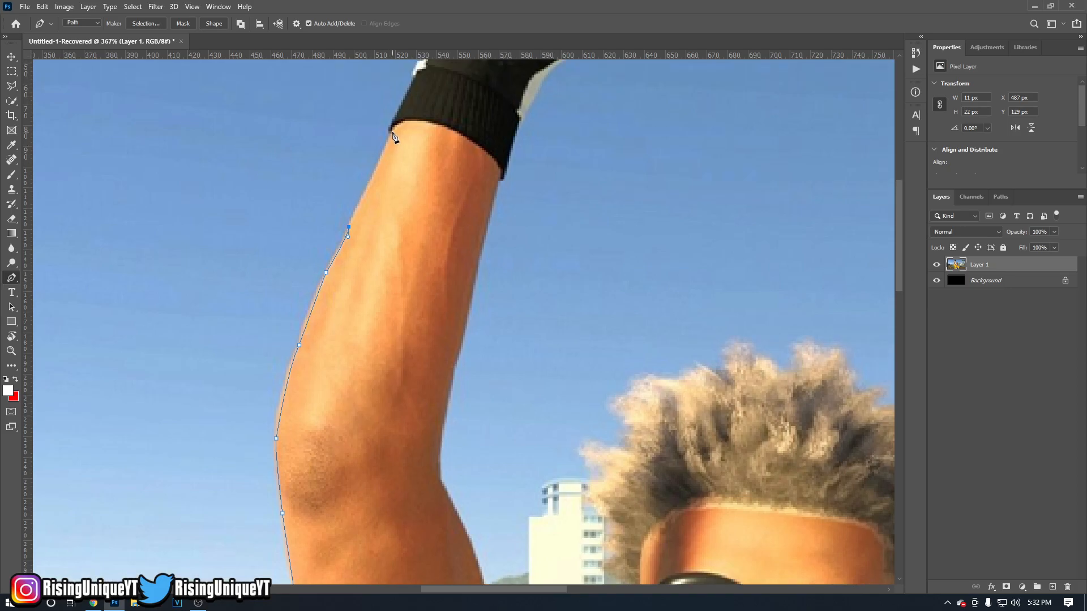
left_click_drag(392, 123, 395, 137)
Outline the left edge of the glove cuff and its small white details with closely spaced anchor points.
scroll(396, 133, "up", 1)
left_click_drag(414, 112, 413, 103)
left_click(414, 114, "alt")
scroll(417, 116, "up", 1)
left_click(421, 122)
left_click(422, 104)
Trace the glove's left edge to just above the image and run the path straight across to the glove's right side.
scroll(422, 96, "up", 3)
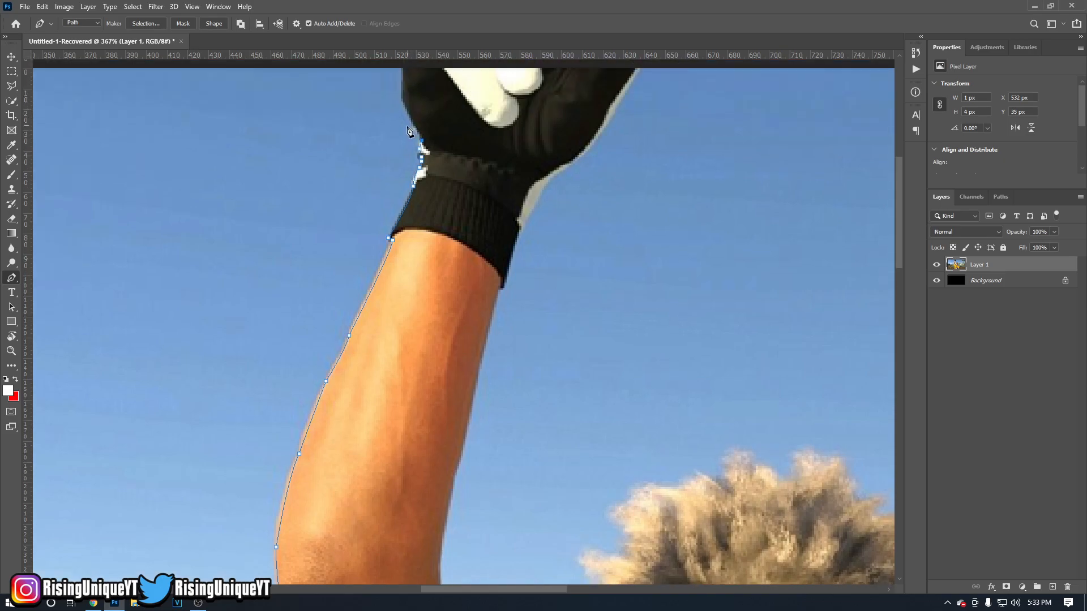
left_click_drag(401, 136, 396, 117)
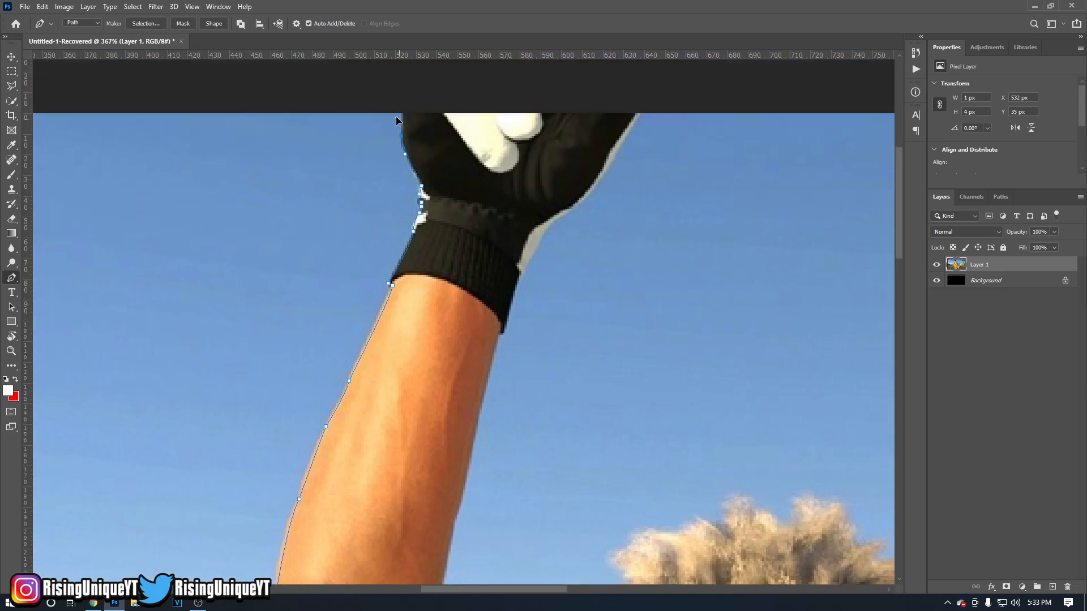
left_click(401, 136, "alt")
left_click(405, 107)
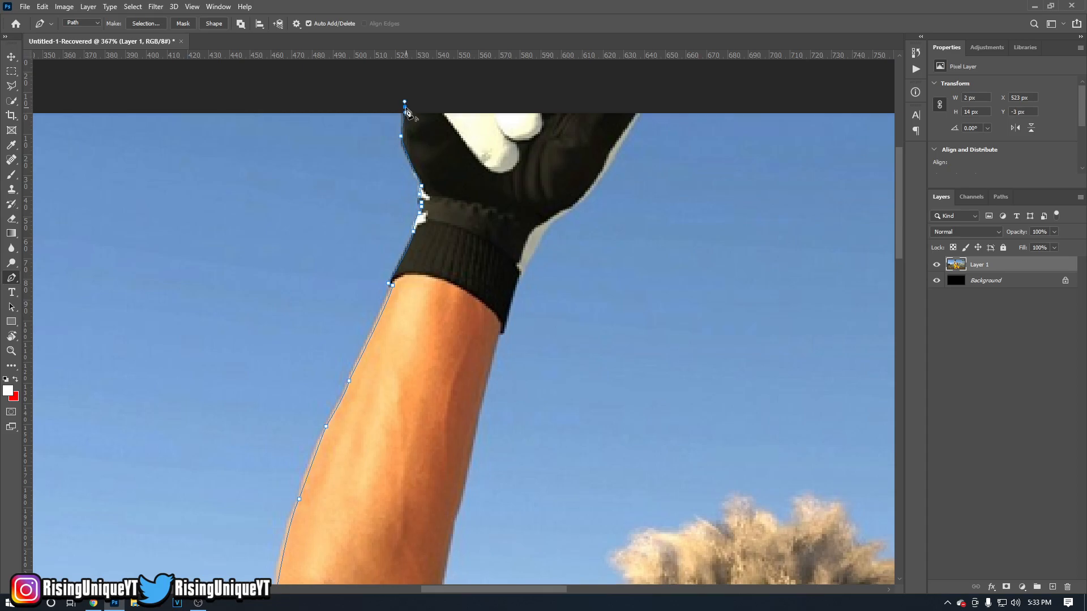
left_click(639, 109)
Trace the glove's right edge down along its pale border to the top of the cuff.
left_click(638, 117)
left_click(626, 131)
left_click(617, 150)
left_click(605, 167)
left_click(587, 203)
left_click(554, 218)
left_click(522, 233)
left_click(520, 273)
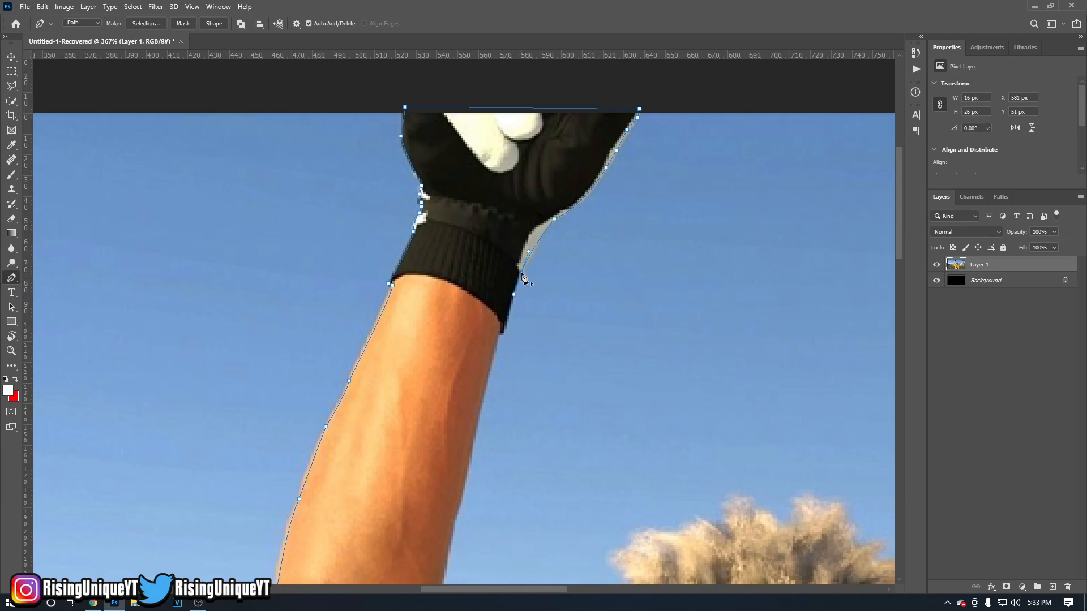
Carry the path down the cuff's right edge and along the forearm's inner edge toward the elbow crease.
left_click(517, 282)
left_click(499, 335)
scroll(481, 356, "down", 3)
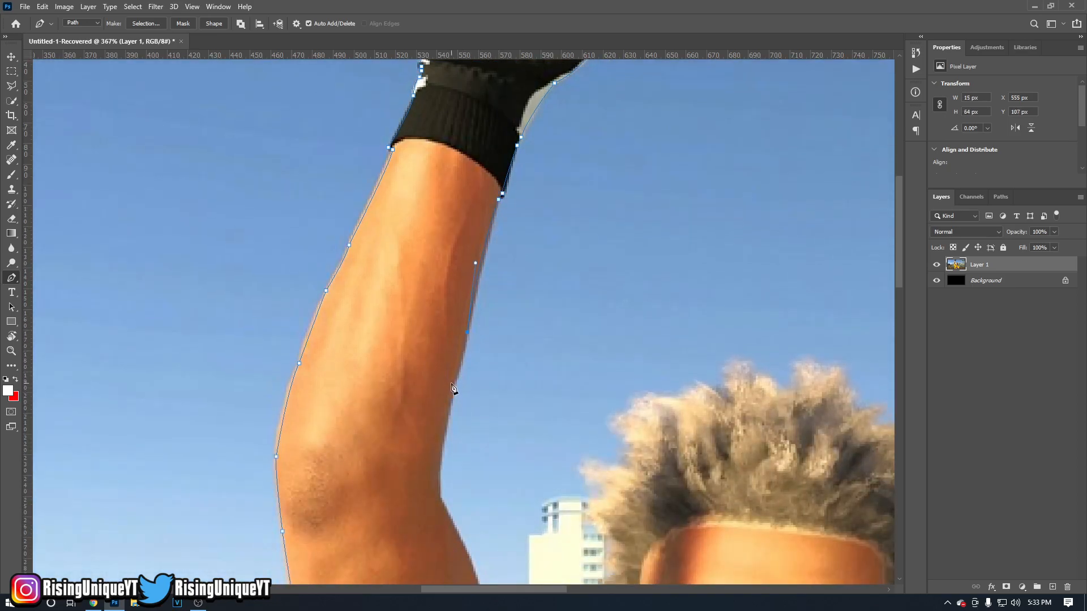
scroll(449, 396, "down", 3)
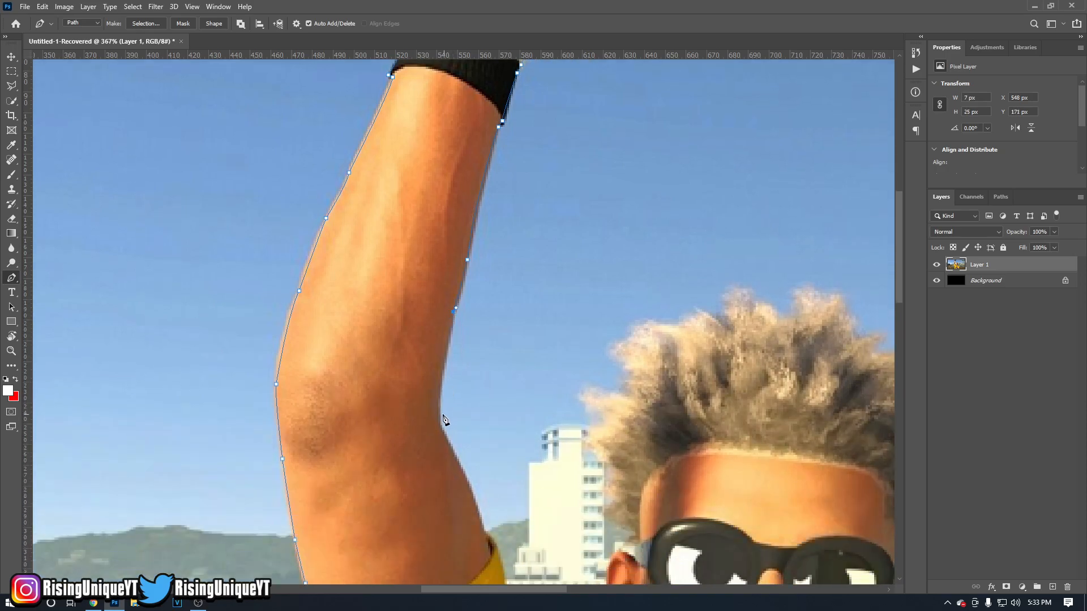
Trace around the inner elbow crease and down the upper arm to the sleeve's inner corner.
left_click_drag(440, 429, 451, 451)
scroll(484, 453, "down", 4)
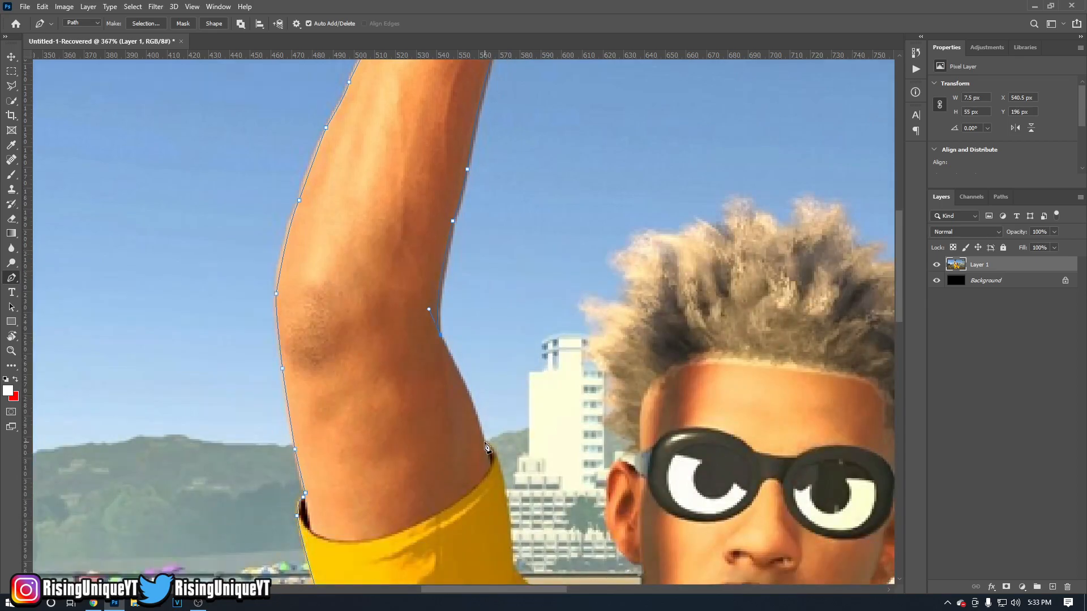
left_click_drag(490, 471, 490, 472)
scroll(501, 453, "down", 2)
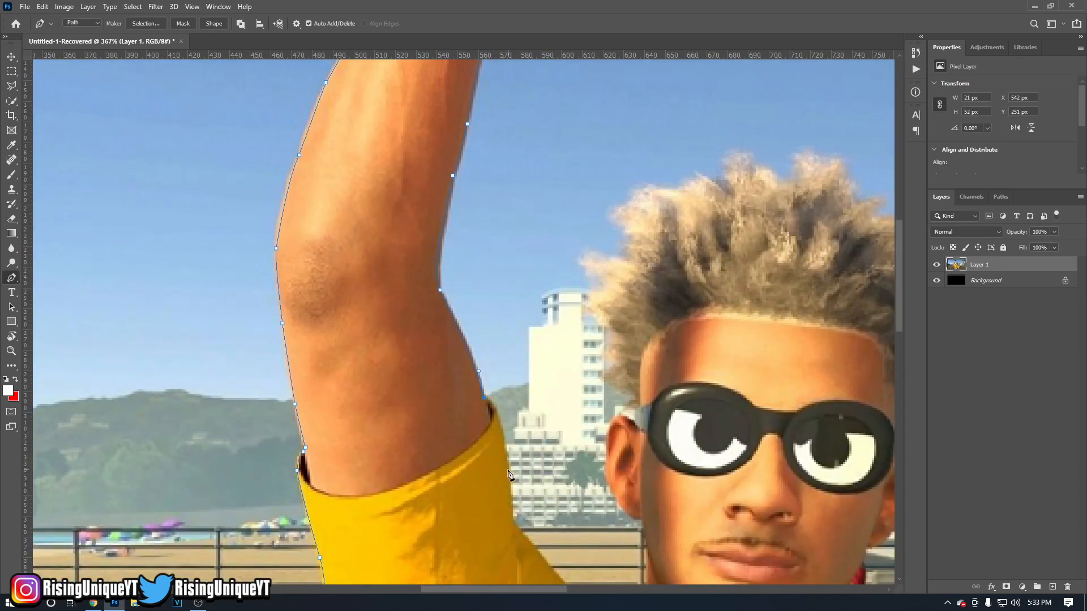
Follow the sleeve's inner edge down to its bend and along the shoulder slope toward the neck.
left_click(510, 529)
scroll(515, 470, "down", 2)
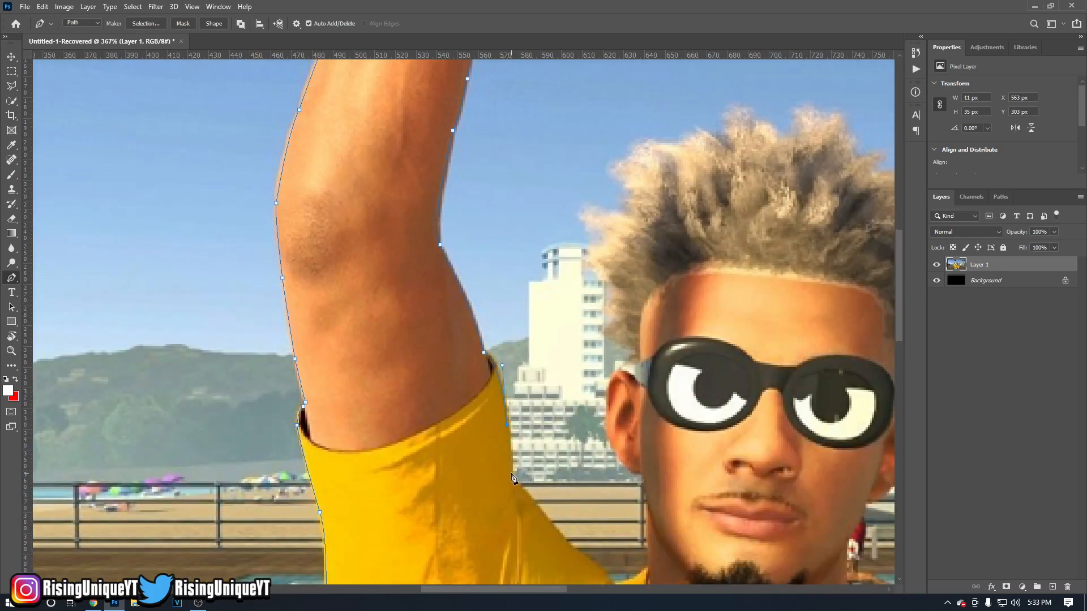
left_click(511, 478)
scroll(512, 478, "down", 3)
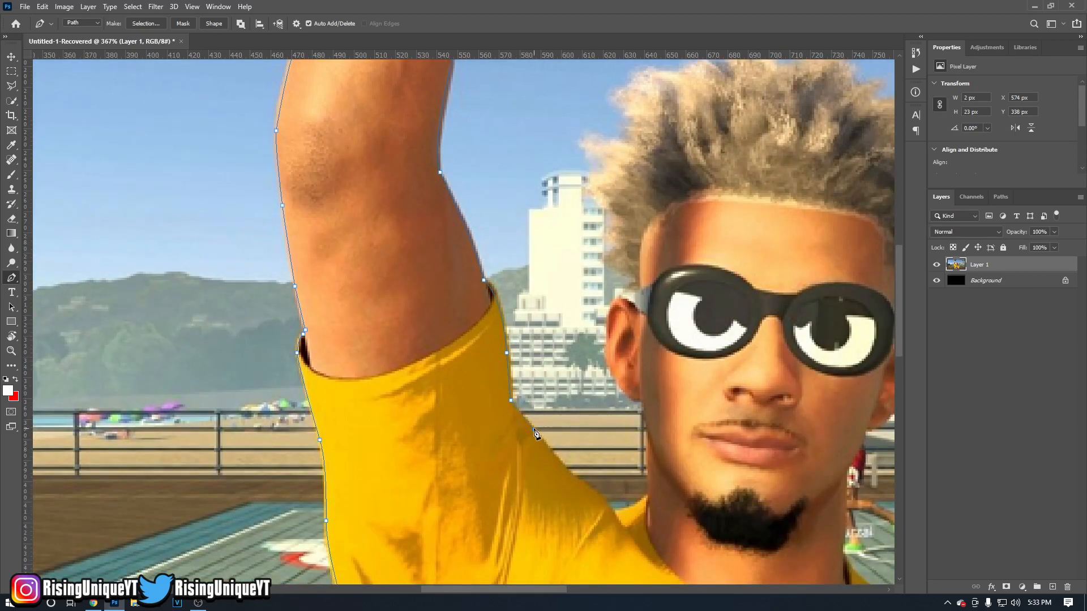
left_click(534, 430, "alt")
scroll(566, 451, "down", 2)
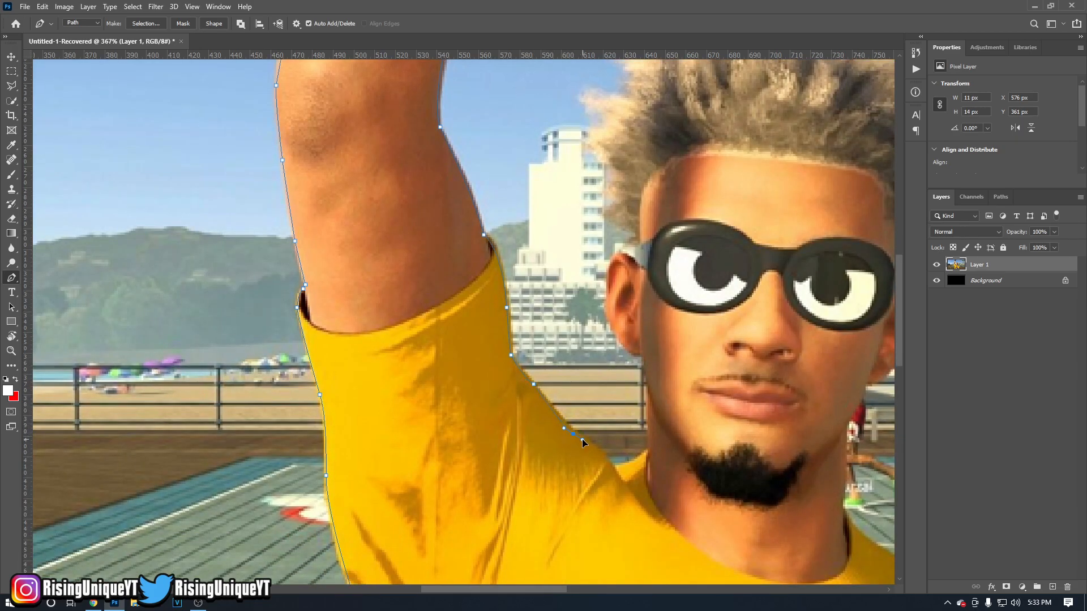
key("ctrl+z")
left_click_drag(578, 433, 587, 436)
left_click(576, 434, "alt")
scroll(596, 446, "down", 2)
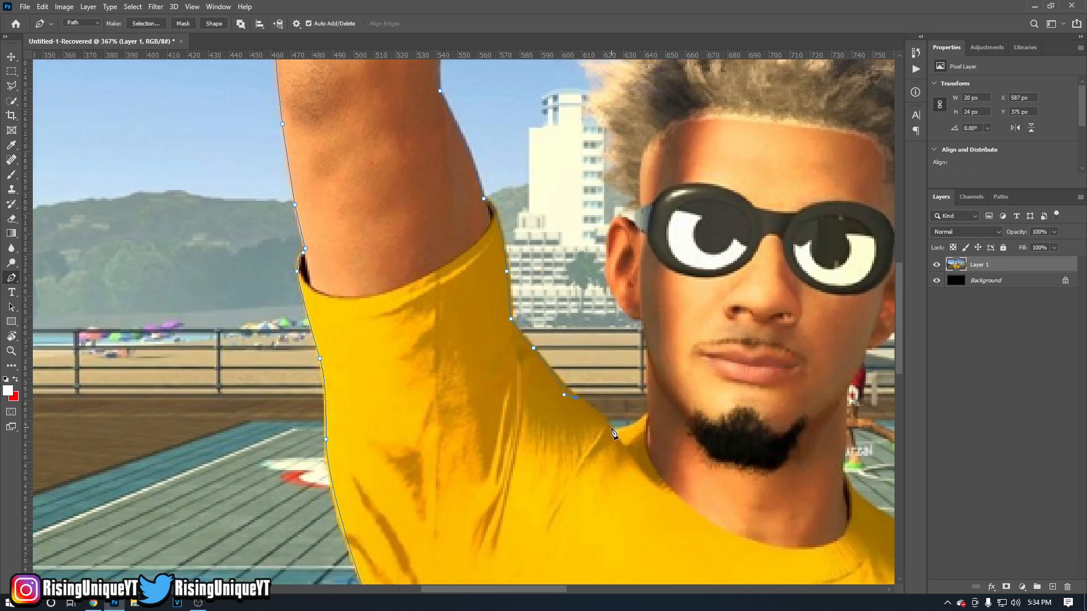
Trace the shirt collar and the left side of the neck and jaw up to the earlobe.
left_click(611, 428)
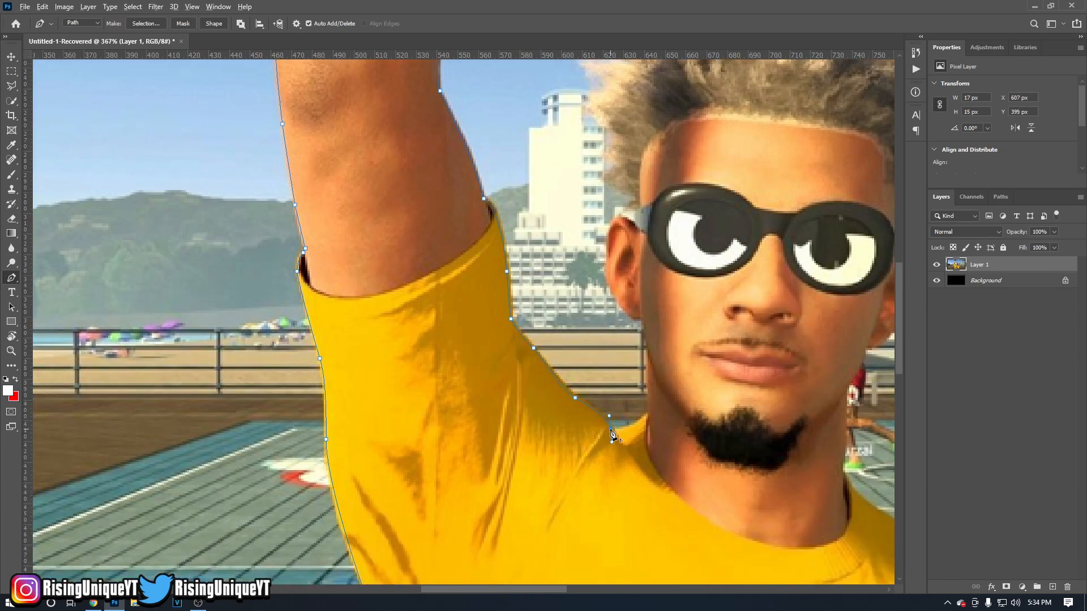
left_click_drag(642, 428, 651, 395)
left_click(645, 413, "alt")
left_click(647, 391)
left_click(647, 356)
left_click(643, 323)
left_click(626, 309)
Outline the outer edge of the ear and the temple arm of the sunglasses up to the hairline.
left_click_drag(607, 253, 609, 198)
left_click(606, 252, "alt")
left_click_drag(632, 234, 627, 225)
left_click(635, 213)
left_click(638, 208)
Trace the jagged left side of the hair upward with closely spaced anchor points.
left_click(619, 188)
left_click(606, 180)
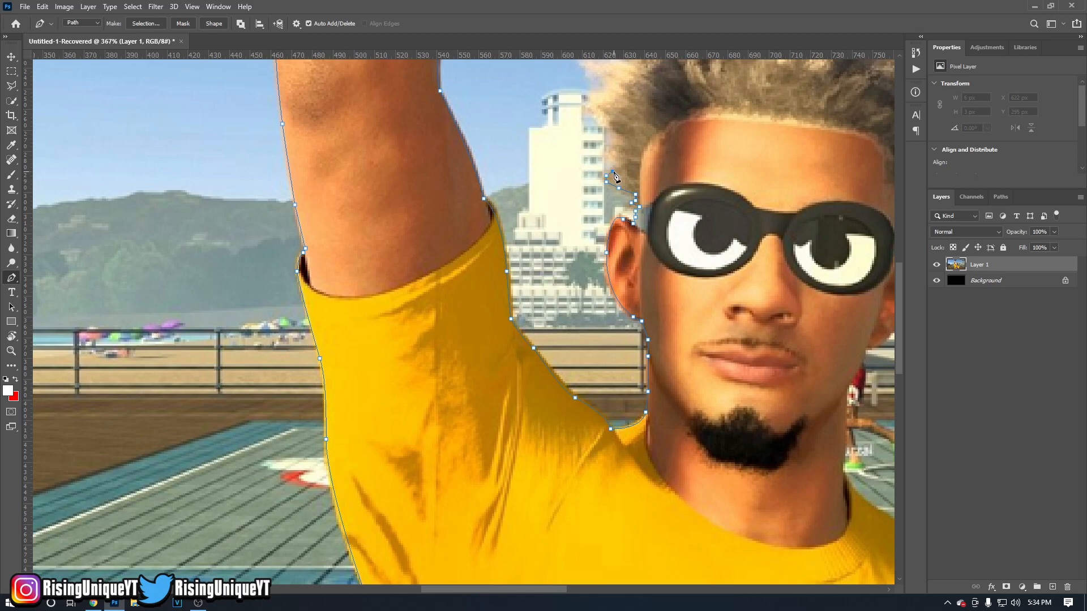
left_click(624, 163)
left_click(612, 146)
left_click(607, 122)
left_click(595, 113)
left_click(605, 90)
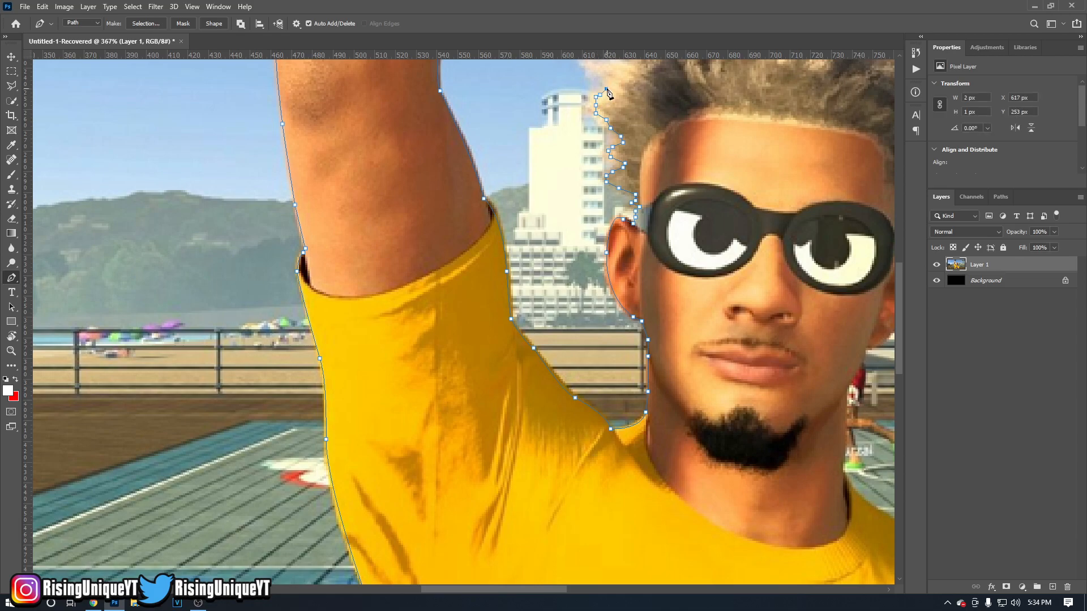
left_click(612, 72)
Outline the hair tuft sticking out on the left and bring the path back in along its upper edge.
scroll(606, 107, "up", 3)
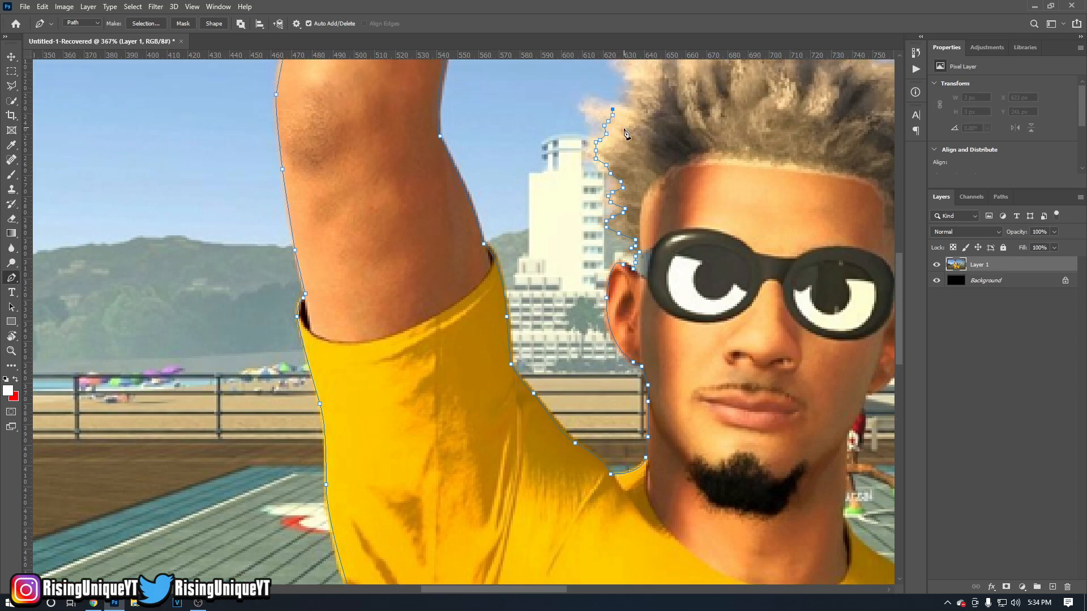
left_click(597, 141)
left_click(611, 134)
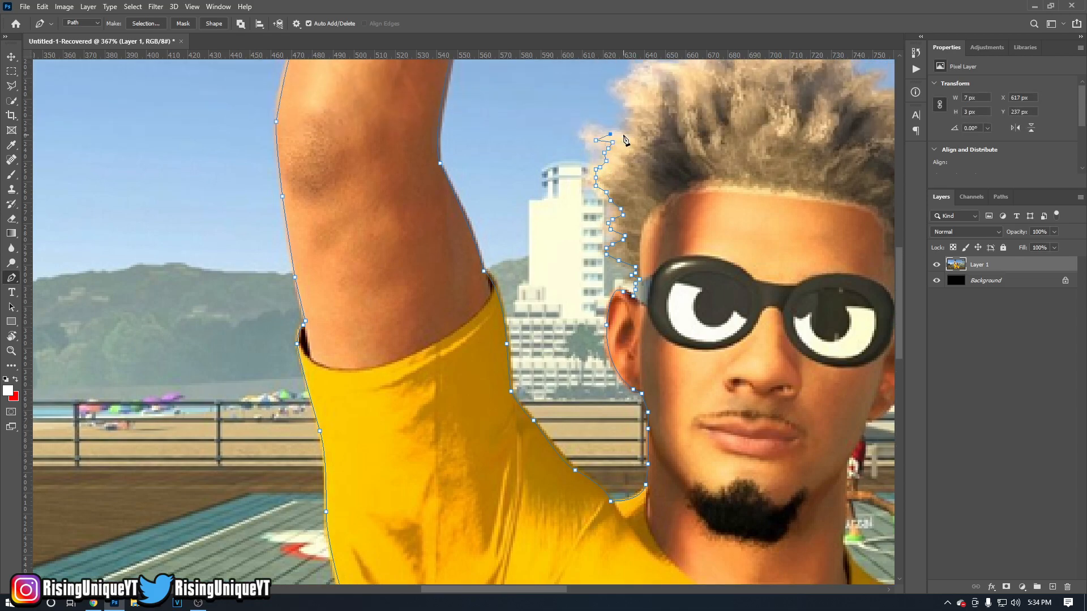
left_click(623, 134)
left_click(633, 136)
left_click(641, 137)
left_click(766, 126)
key("ctrl+z")
scroll(631, 171, "up", 2)
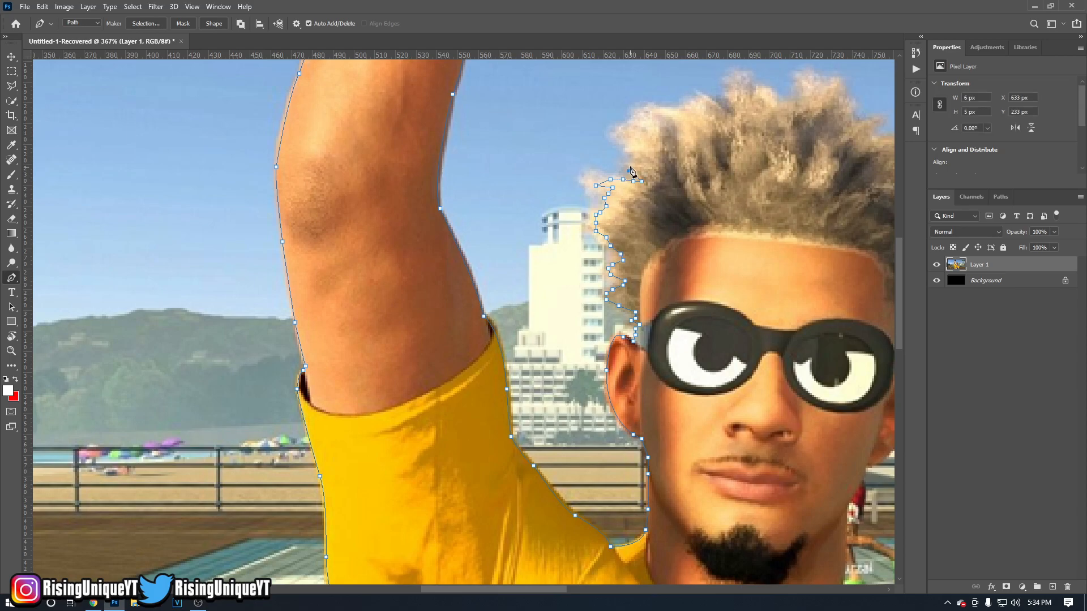
Trace the jagged upper-left corner of the hair with short segments to the start of its top edge.
left_click(633, 153)
left_click(623, 136)
left_click(640, 135)
left_click(648, 131)
left_click(637, 123)
left_click(650, 119)
left_click(663, 111)
left_click(672, 108)
left_click(681, 108)
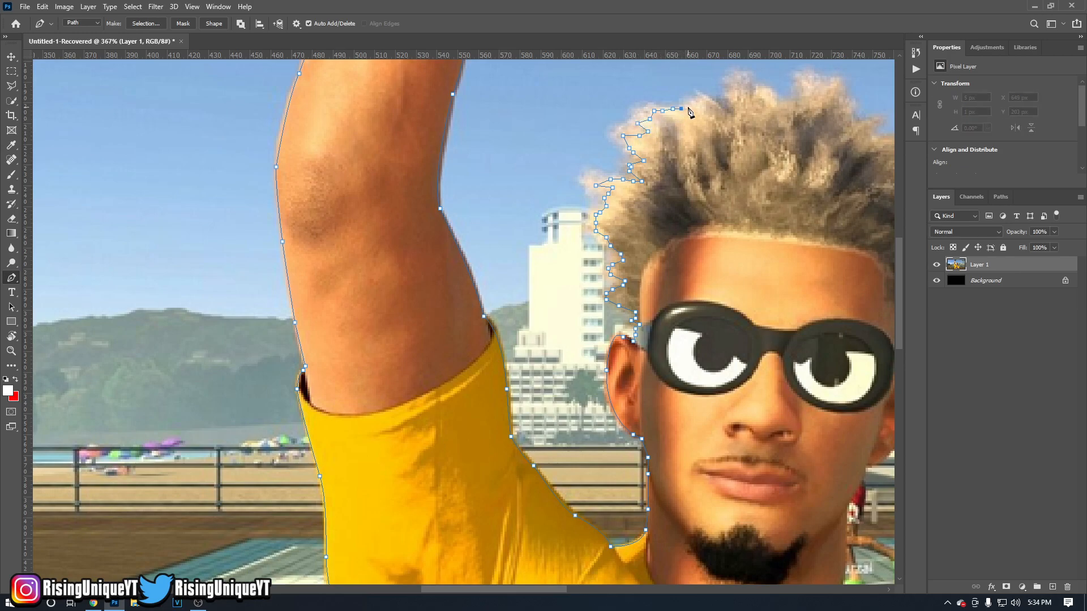
key("ctrl+z")
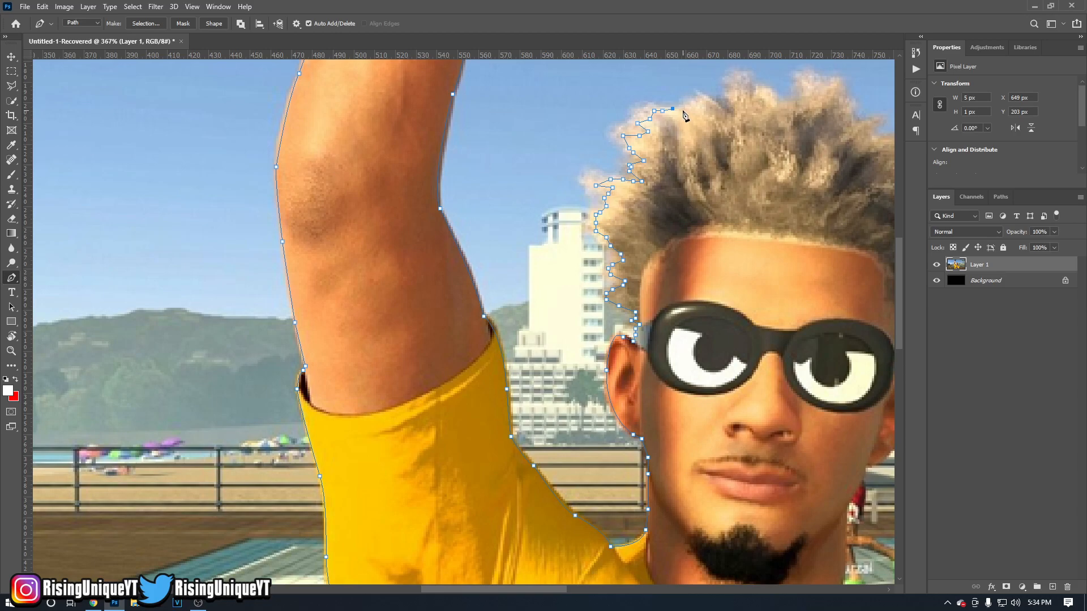
Follow the top edge of the hair from its upper-left corner around the first tall tuft.
left_click(683, 110)
left_click(695, 101)
left_click(700, 100)
left_click(705, 100)
left_click(711, 101)
left_click(733, 117)
left_click(736, 84)
left_click(742, 88)
left_click(749, 98)
left_click(758, 90)
left_click(762, 91)
Carry the path through the dip in the hair's top edge and over the second tall tuft.
left_click(773, 103)
left_click(785, 102)
left_click(797, 99)
left_click(804, 88)
left_click(811, 82)
left_click(818, 83)
left_click(826, 88)
left_click(833, 83)
left_click(843, 91)
left_click(847, 102)
left_click(851, 108)
Trace the jagged upper-right edge of the hair downward with closely spaced anchor points.
left_click(861, 123)
left_click(868, 121)
left_click(875, 119)
left_click(875, 126)
left_click(871, 132)
left_click(873, 139)
left_click(879, 142)
left_click(884, 139)
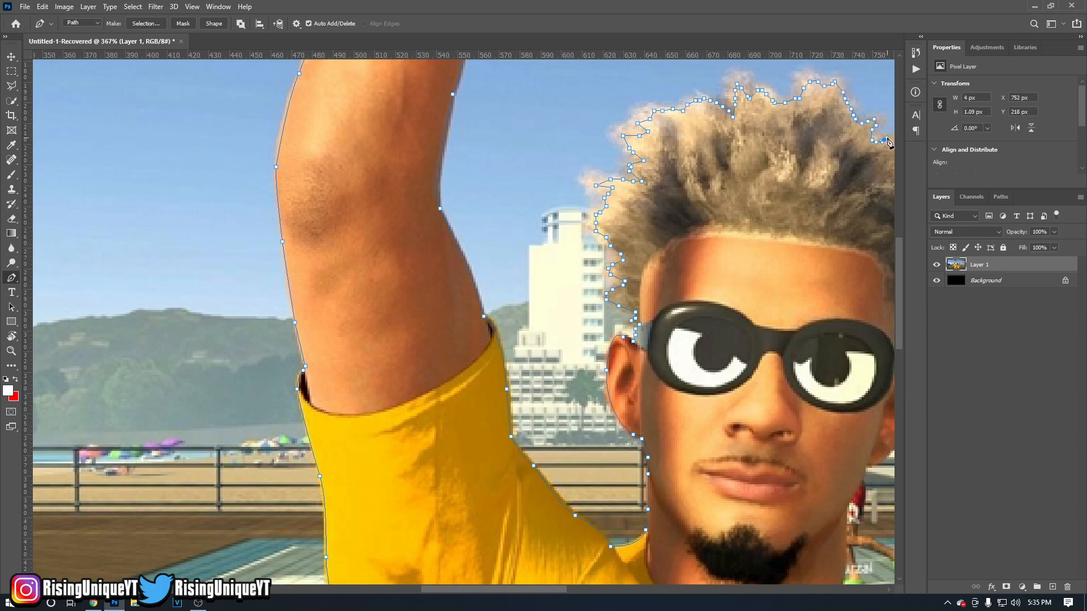
Continue the path down the hair's right edge, around the small upper tuft and into the notch below it.
scroll(888, 143, "right", 3)
left_click(812, 136)
left_click(825, 143)
left_click(826, 150)
left_click(821, 159)
left_click(816, 173)
left_click(815, 178)
Trace around the wide rounded tuft on the right side of the hair and back into the notch beneath it.
left_click(819, 187)
left_click(827, 187)
left_click(835, 186)
left_click(842, 185)
left_click(850, 187)
left_click(857, 194)
left_click(861, 201)
left_click(860, 208)
left_click(855, 214)
left_click(852, 218)
left_click(847, 223)
Outline the small pointed strand on the hair's right edge, ending in the dip below it.
left_click(850, 231)
left_click(854, 231)
left_click(861, 238)
left_click(869, 237)
left_click(850, 240)
left_click(844, 248)
left_click(846, 262)
Trace around the lowest right tuft of hair and down its ragged underside toward the sideburn.
left_click(853, 262)
left_click(859, 266)
left_click(862, 272)
left_click(871, 286)
left_click(860, 291)
left_click(852, 294)
left_click(844, 300)
left_click(831, 307)
left_click(833, 321)
left_click(819, 322)
left_click(814, 331)
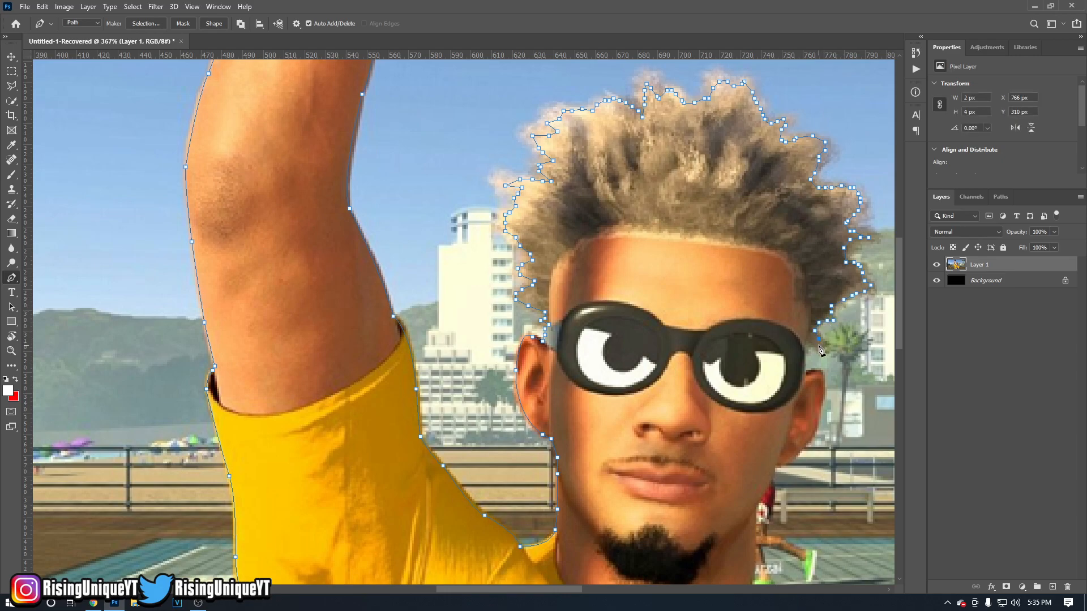
Carry the path past the sideburn and glasses and around the outer edge of the right-hand ear.
left_click(807, 342)
left_click(803, 376)
left_click(817, 371)
left_click(822, 403)
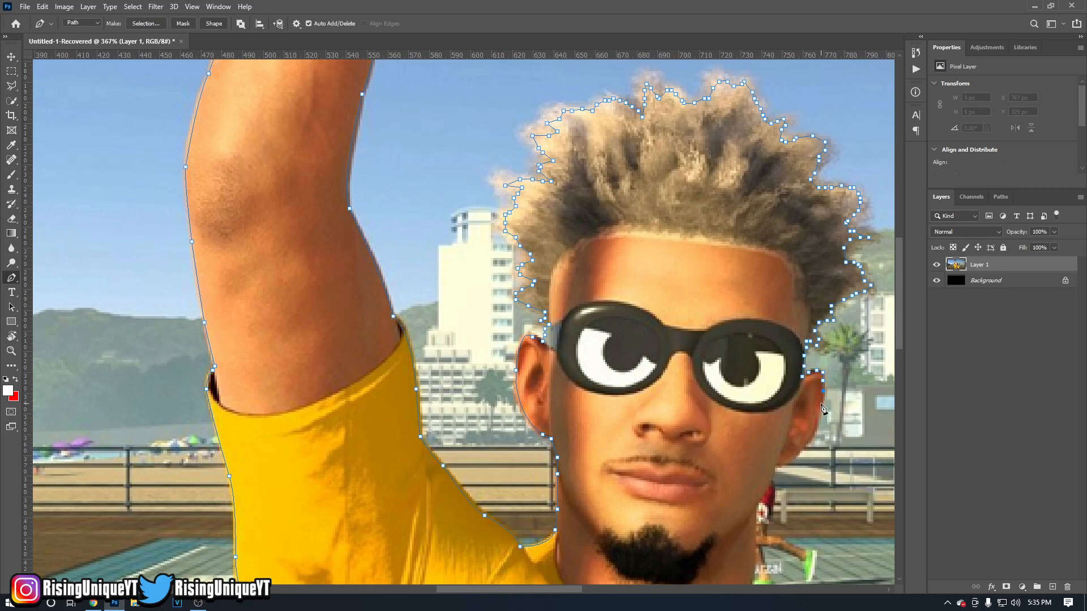
left_click(813, 434)
left_click(803, 447)
left_click(783, 464)
left_click_drag(776, 462, 762, 456)
left_click(776, 463, "alt")
Trace the jaw and the right side of the neck down to the shirt collar.
scroll(779, 464, "down", 1)
scroll(777, 465, "down", 1)
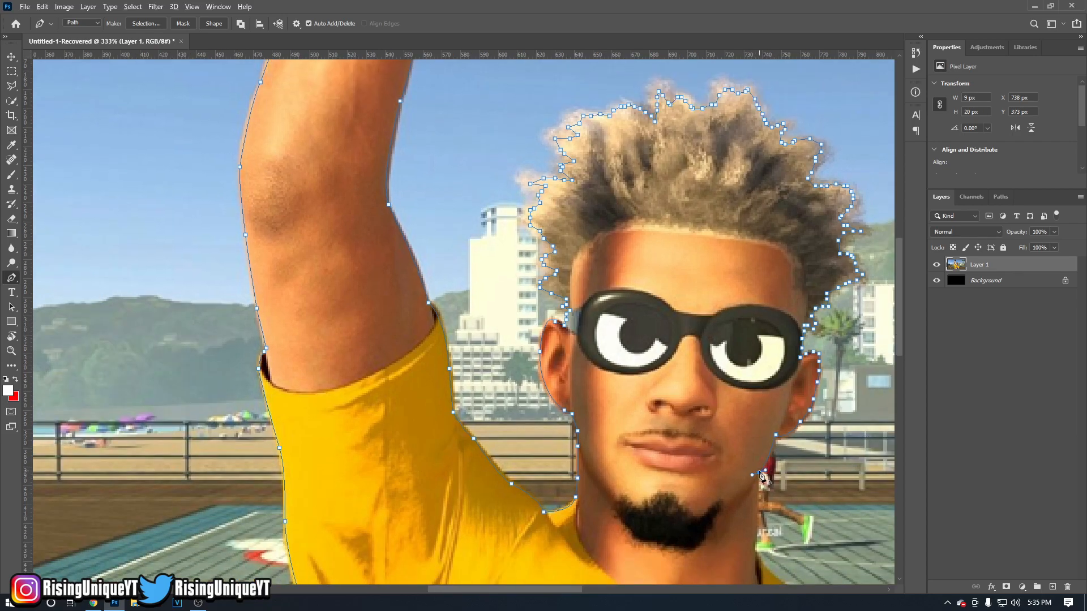
scroll(753, 477, "up", 7)
scroll(748, 413, "down", 3)
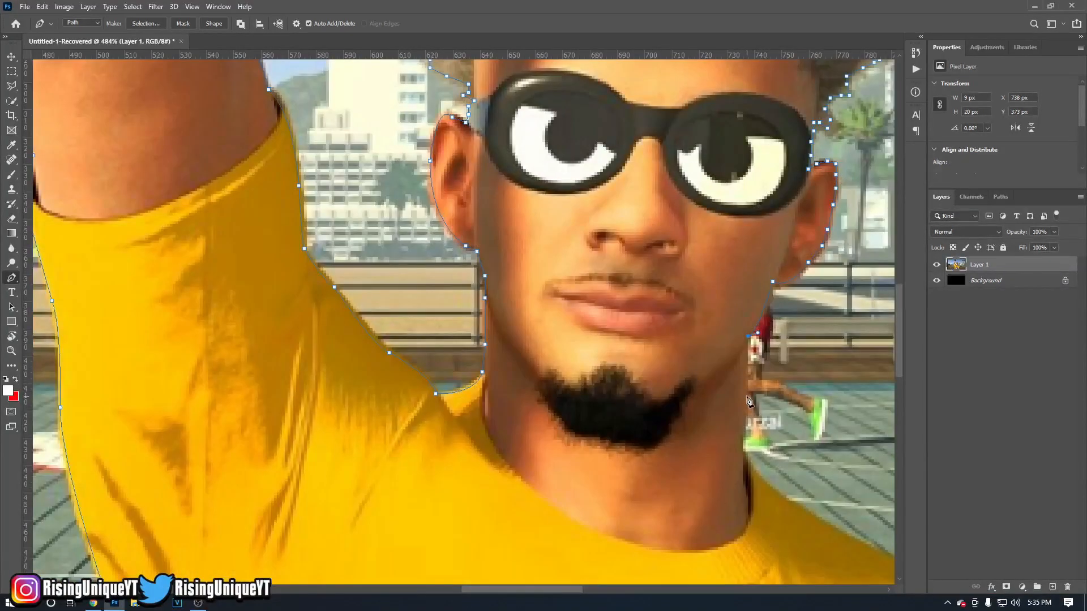
left_click_drag(745, 439, 746, 441)
left_click(747, 402, "alt")
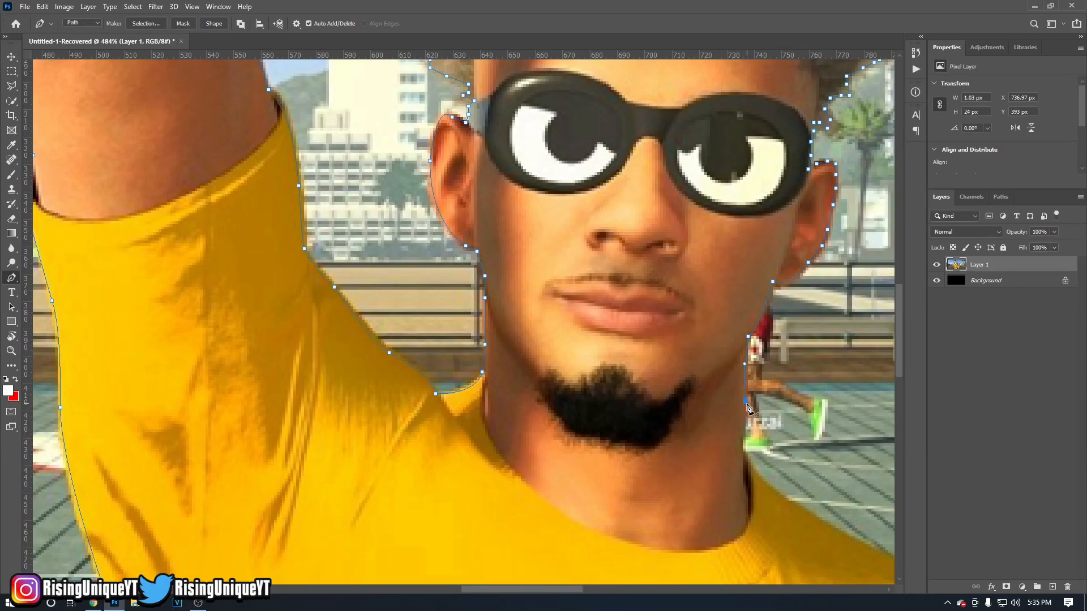
left_click(748, 459)
Follow the shirt from the collar along the slope of the right-hand shoulder with curved segments.
scroll(815, 498, "down", 4)
scroll(793, 453, "right", 3)
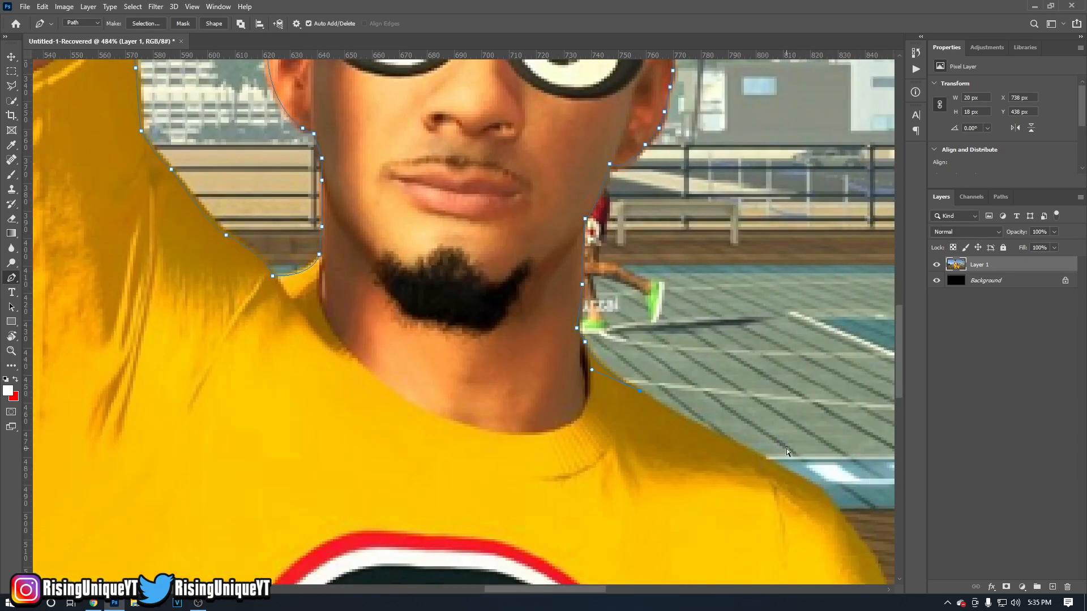
scroll(787, 448, "down", 3)
scroll(736, 419, "right", 2)
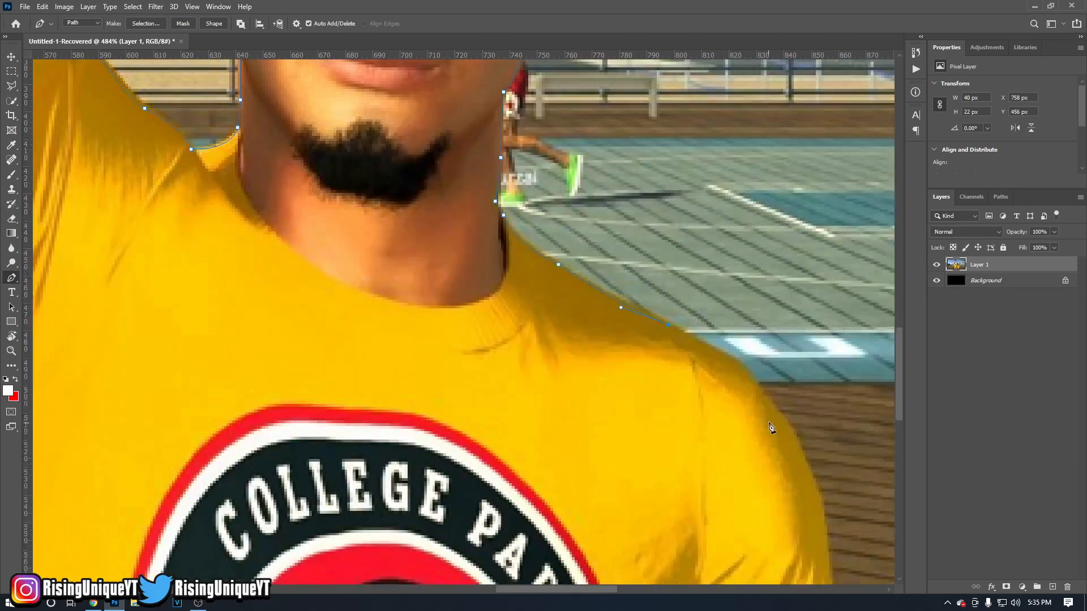
scroll(787, 390, "down", 3)
key("ctrl+z")
left_click(778, 380)
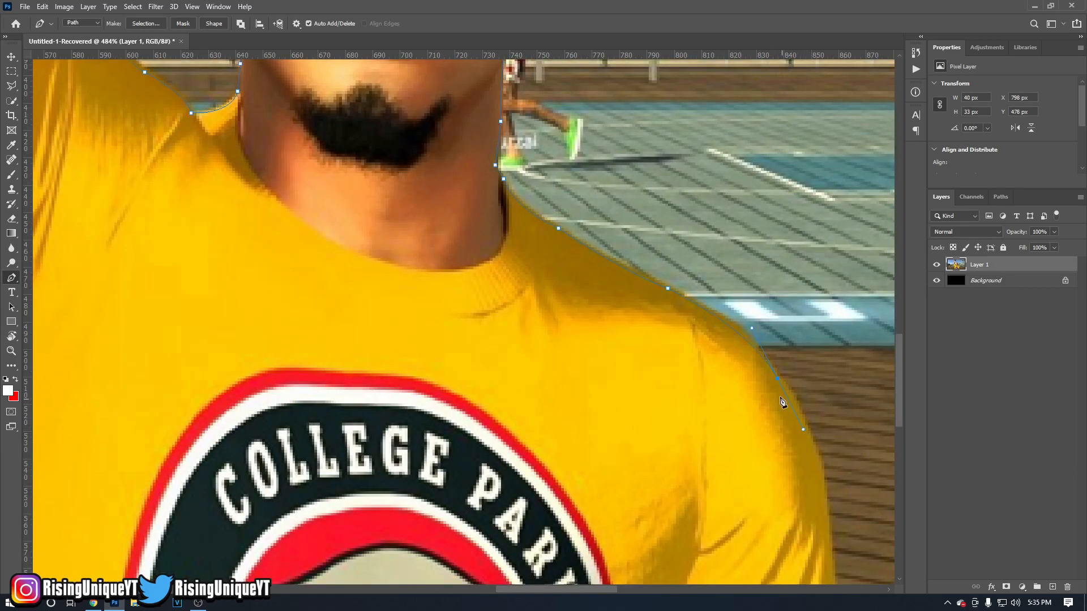
Trace the outer edge of the right-hand sleeve down to the corner of its hem.
scroll(803, 396, "down", 3)
left_click_drag(822, 424, 821, 427)
left_click(822, 390, "alt")
scroll(841, 422, "down", 4)
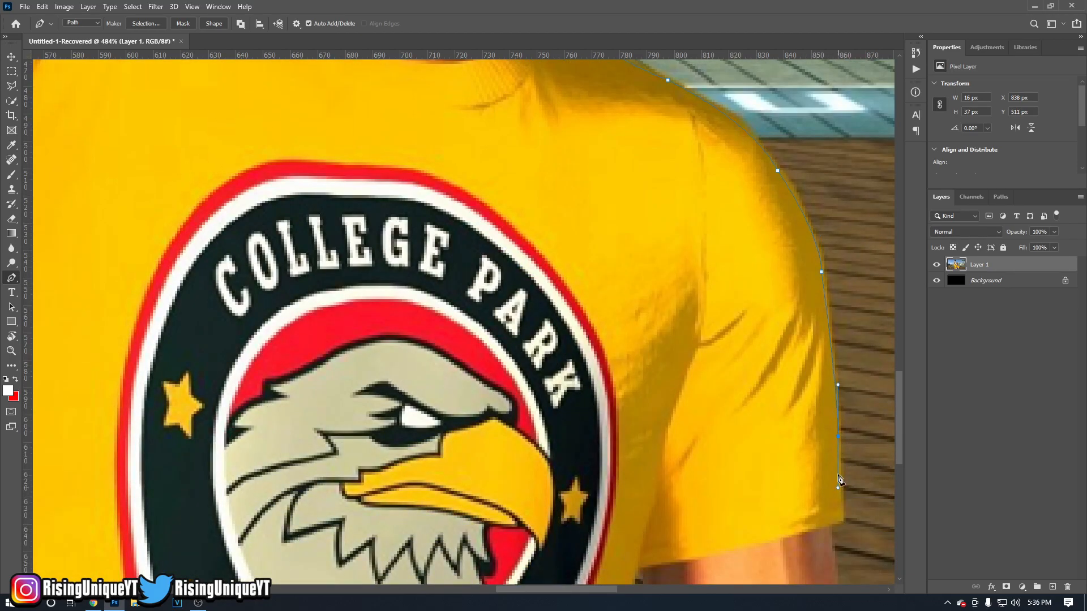
scroll(843, 481, "down", 2)
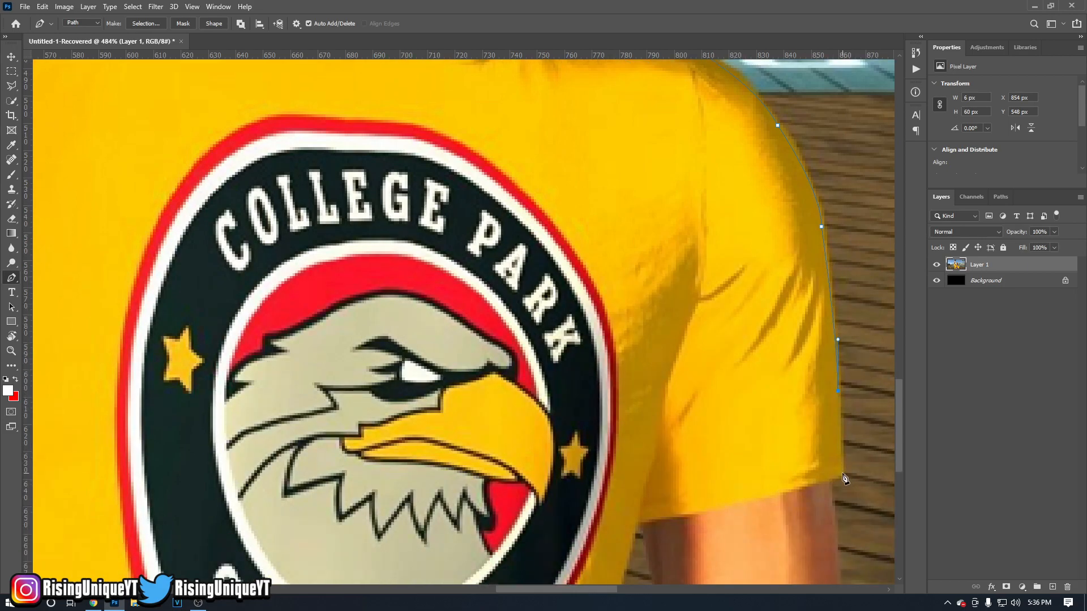
left_click(843, 473, "alt")
Turn the path in at the sleeve hem and follow the lowered arm's outer edge past the image's bottom edge.
left_click_drag(848, 480, 836, 557)
scroll(837, 558, "down", 4)
left_click(843, 533)
scroll(846, 544, "down", 1)
left_click(847, 553)
scroll(850, 555, "down", 1)
left_click(852, 549)
Run the path beneath the lowered arm and up its inner edge to the gap's peak at the sleeve.
left_click(821, 566)
left_click(729, 568)
left_click(671, 544)
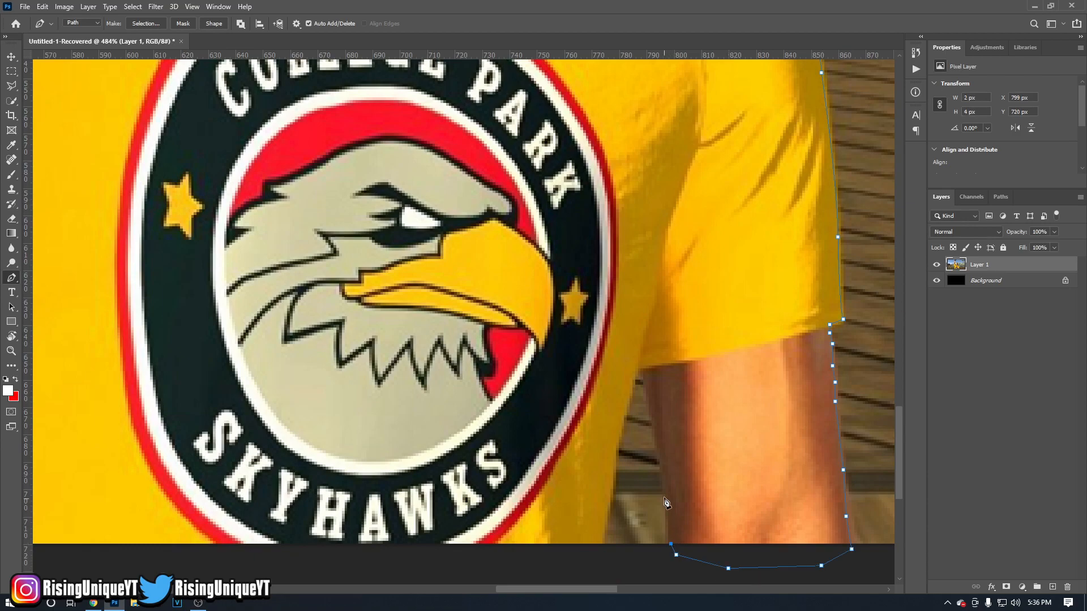
left_click(659, 460)
left_click(652, 407)
left_click(635, 372)
Trace the shirt's side from the peak of the arm gap down to just below the image's bottom edge.
left_click(622, 421)
left_click(614, 450)
left_click(611, 484)
left_click(604, 508)
left_click(602, 527)
left_click(596, 546)
left_click(591, 558)
scroll(487, 556, "down", 5)
left_click(280, 565)
left_click(258, 560)
scroll(317, 501, "down", 4)
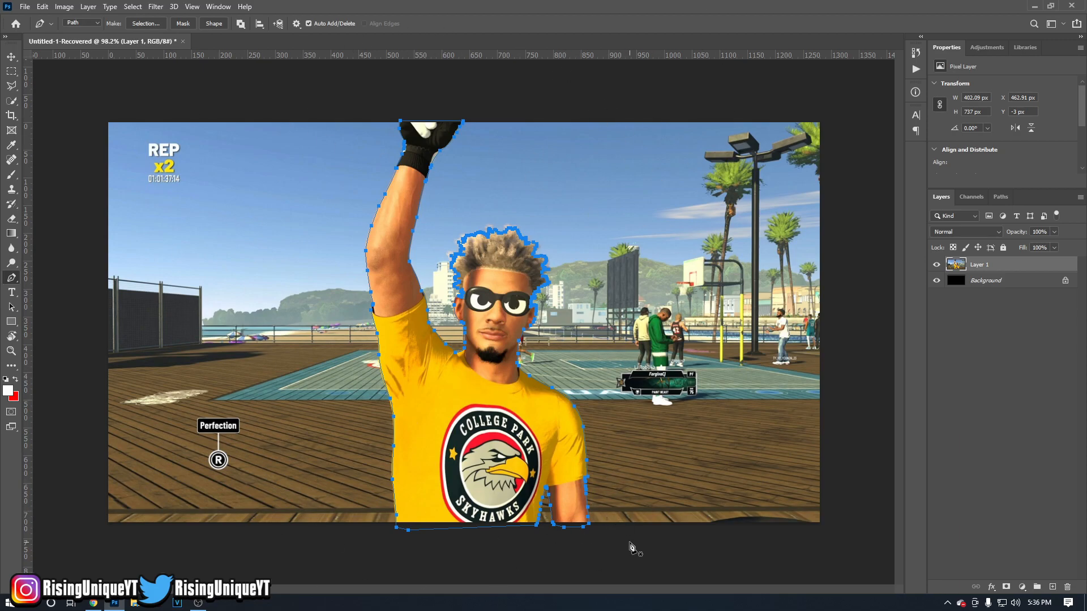
key("ctrl+z")
key("ctrl+z")
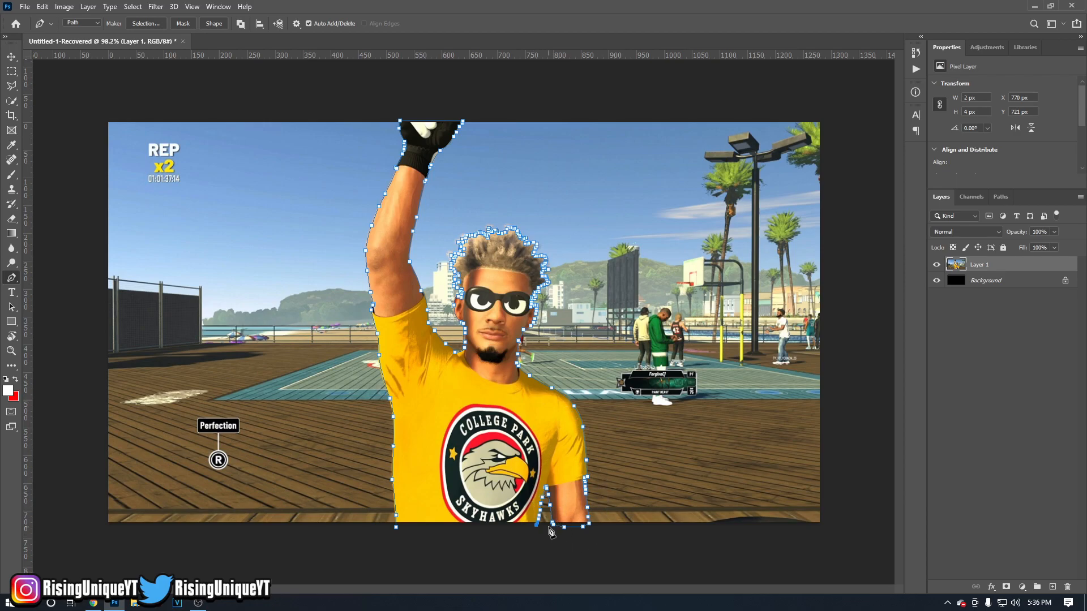
Close the path just below the image's bottom edge, joining it to the starting anchor at the shirt's lower-left corner.
scroll(536, 545, "up", 8)
scroll(566, 568, "down", 3)
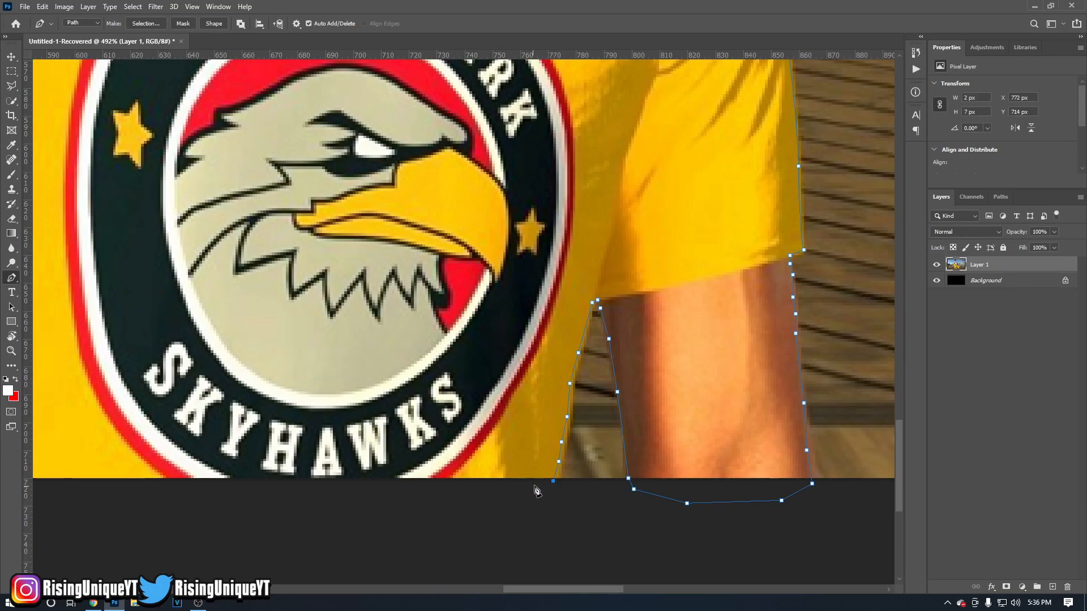
scroll(543, 514, "down", 4)
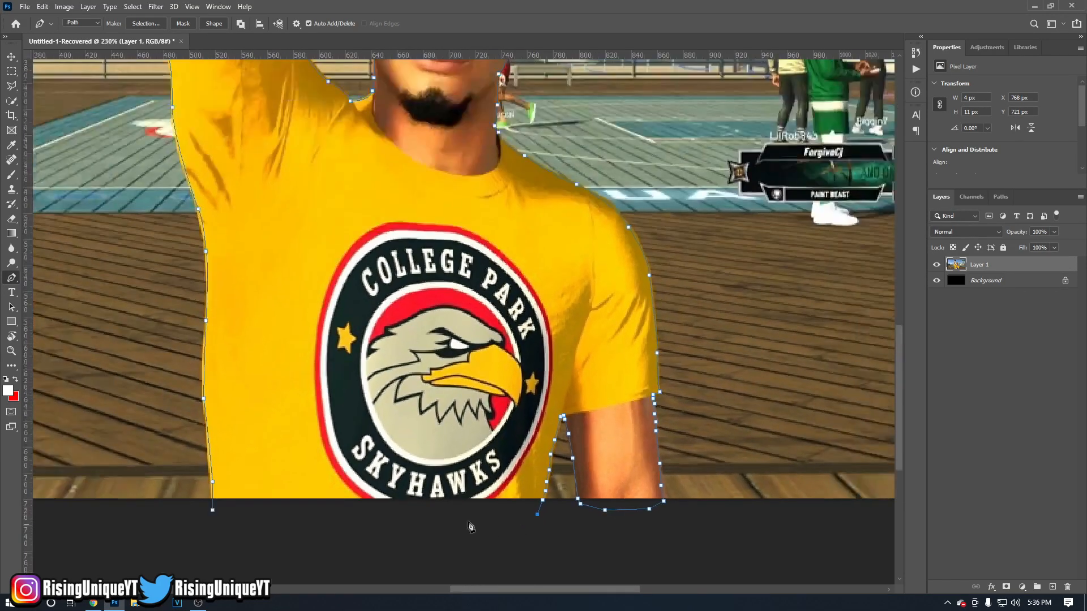
left_click(212, 512)
scroll(418, 460, "down", 8)
scroll(417, 460, "up", 2)
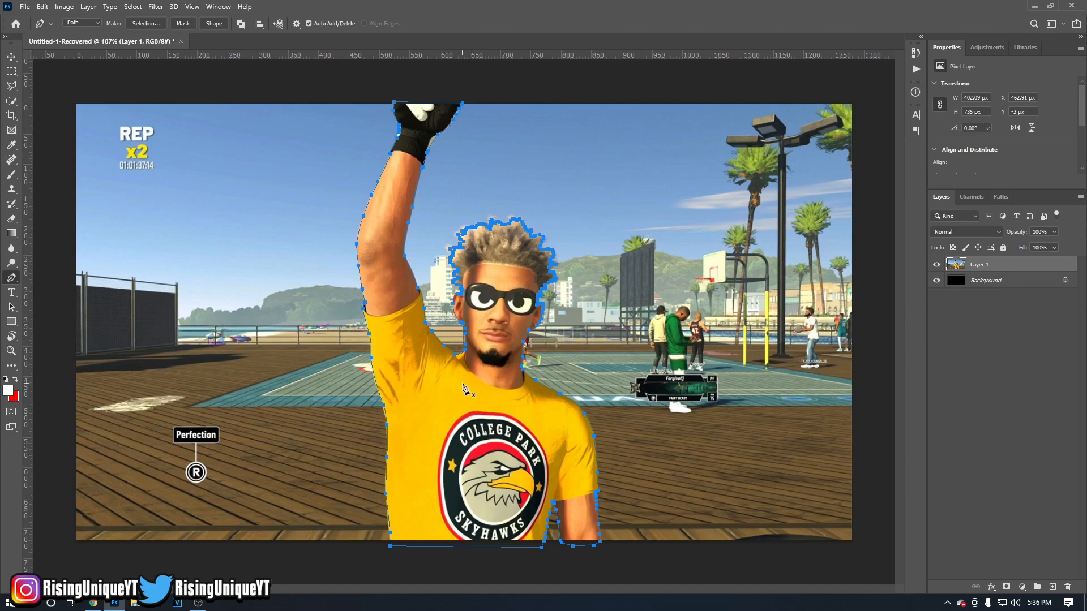
Convert the closed path into a new anti-aliased selection with a feather radius of 0 pixels.
right_click(647, 389)
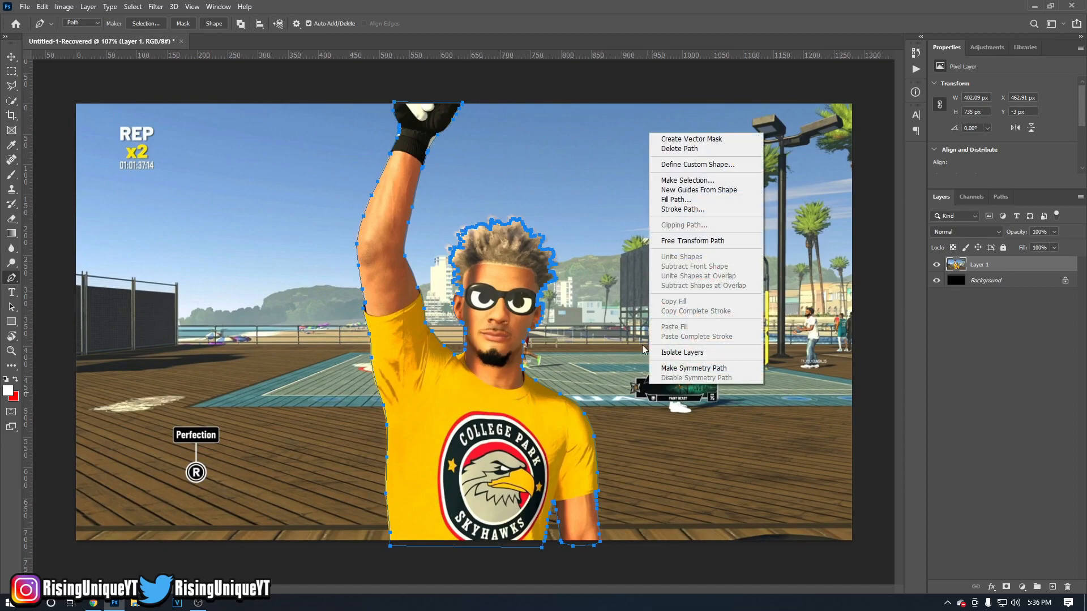
left_click(666, 181)
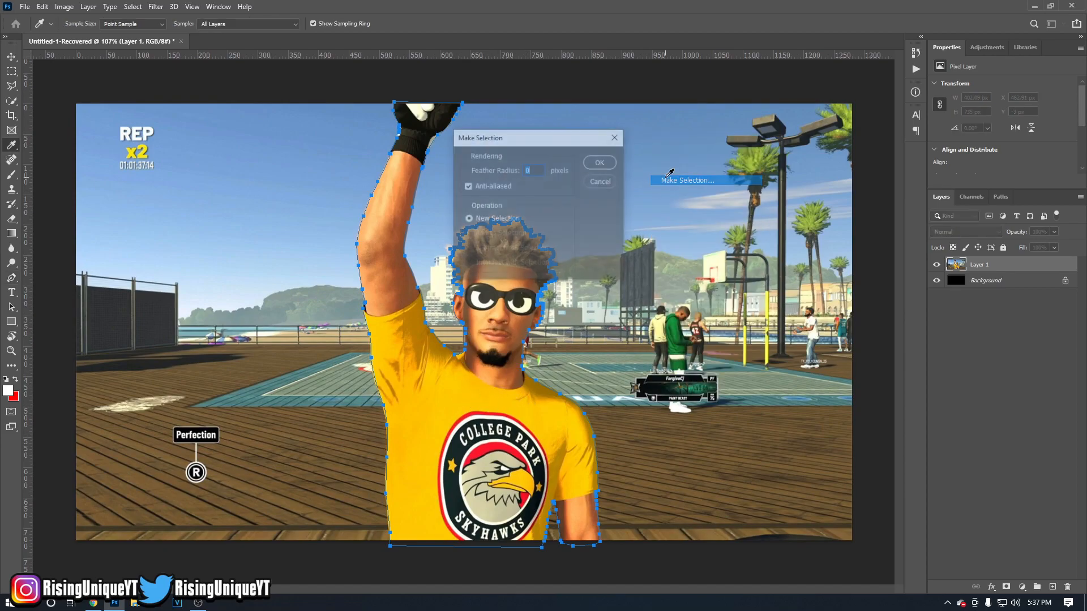
left_click(597, 163)
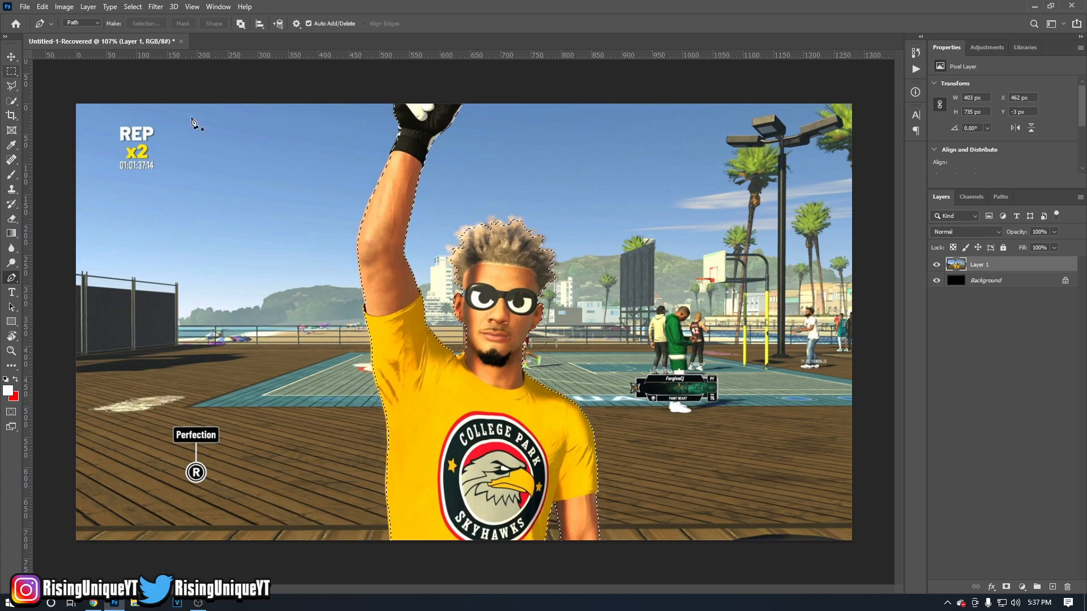
Copy the selected figure to a new layer and hide Layer 1.
key("ctrl+j")
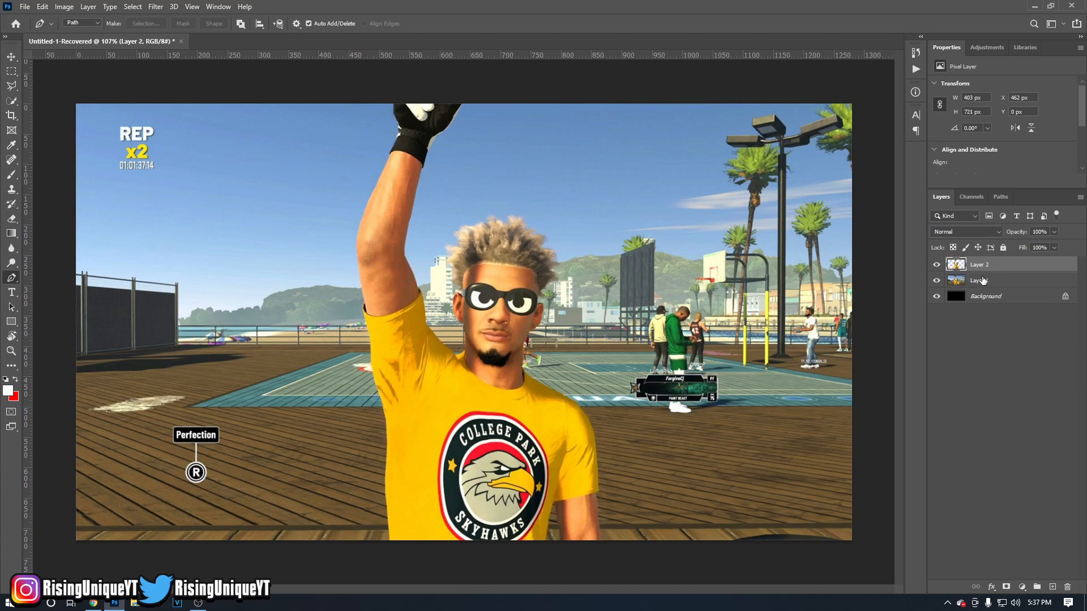
left_click(936, 281)
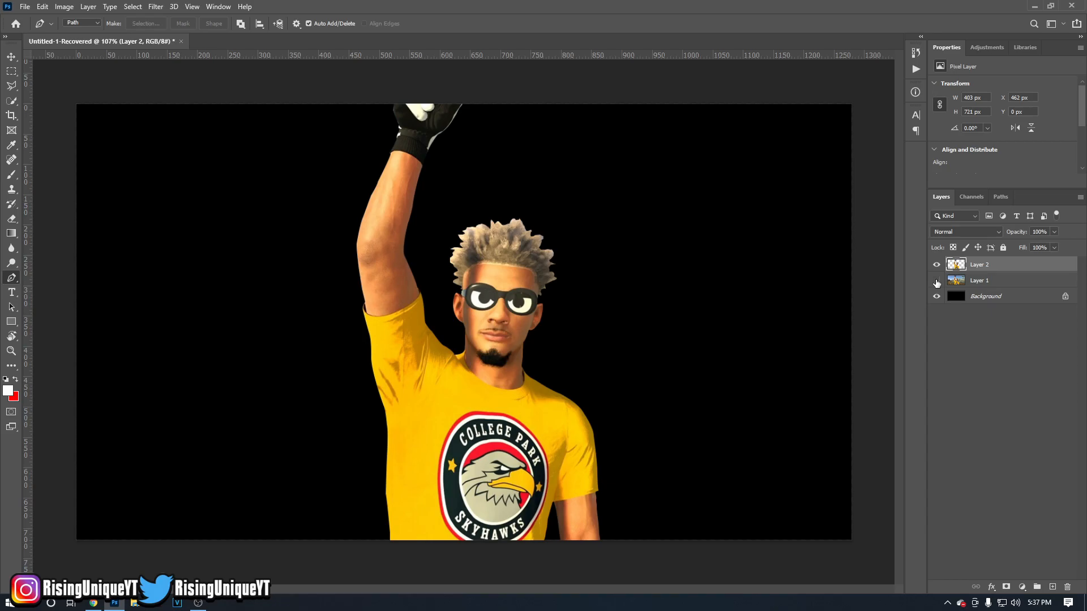
left_click(936, 281)
Load Layer 2's outline as a selection and cover the bluish hair edges with cloned hair texture using the Clone Stamp.
scroll(535, 308, "up", 3)
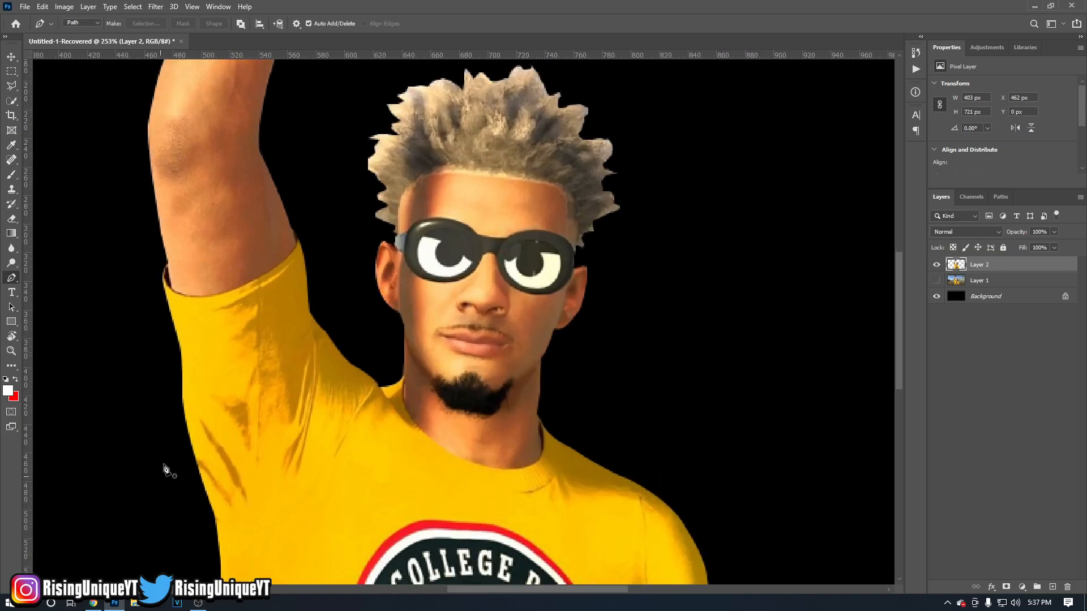
scroll(464, 210, "up", 2)
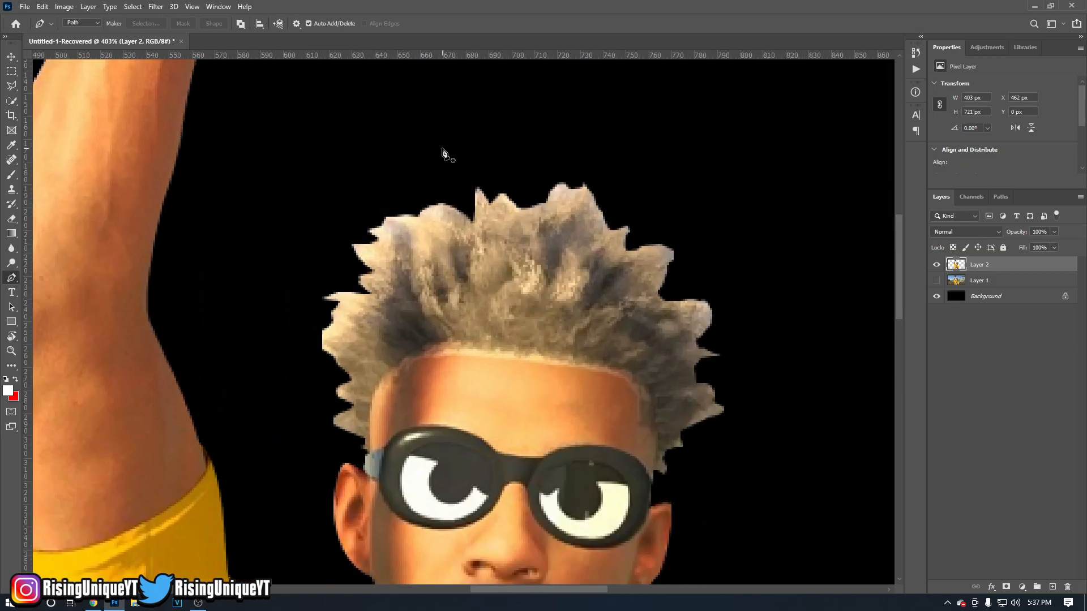
scroll(430, 169, "up", 2)
left_click_drag(967, 268, 958, 266)
left_click(11, 189)
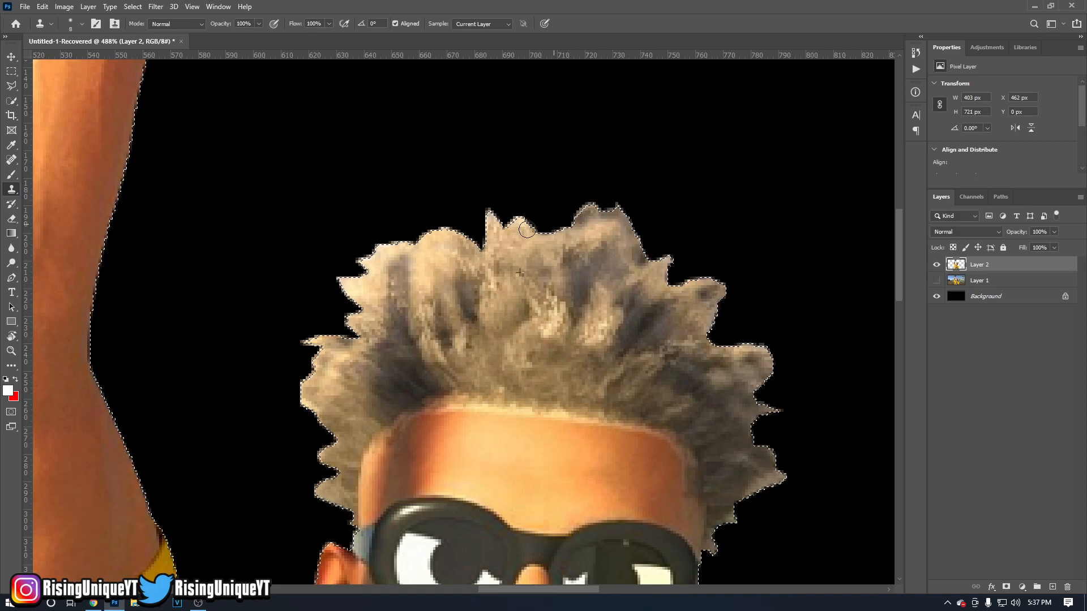
mouse_move(428, 249)
left_mouse_down()
mouse_move(371, 253)
mouse_move(358, 268)
mouse_move(366, 289)
left_mouse_up()
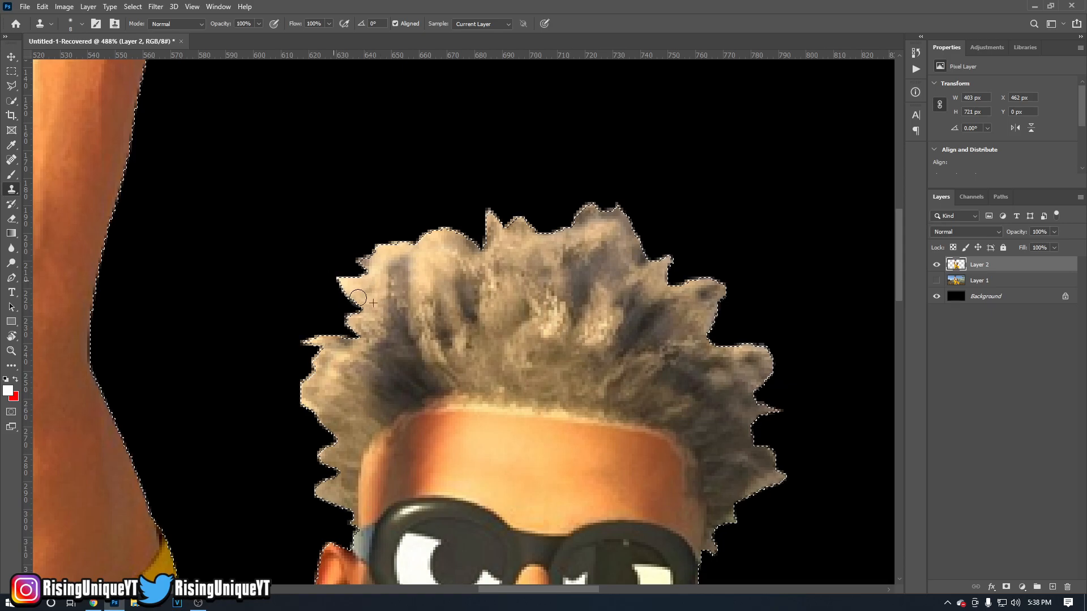
scroll(540, 365, "down", 5)
scroll(539, 365, "up", 4)
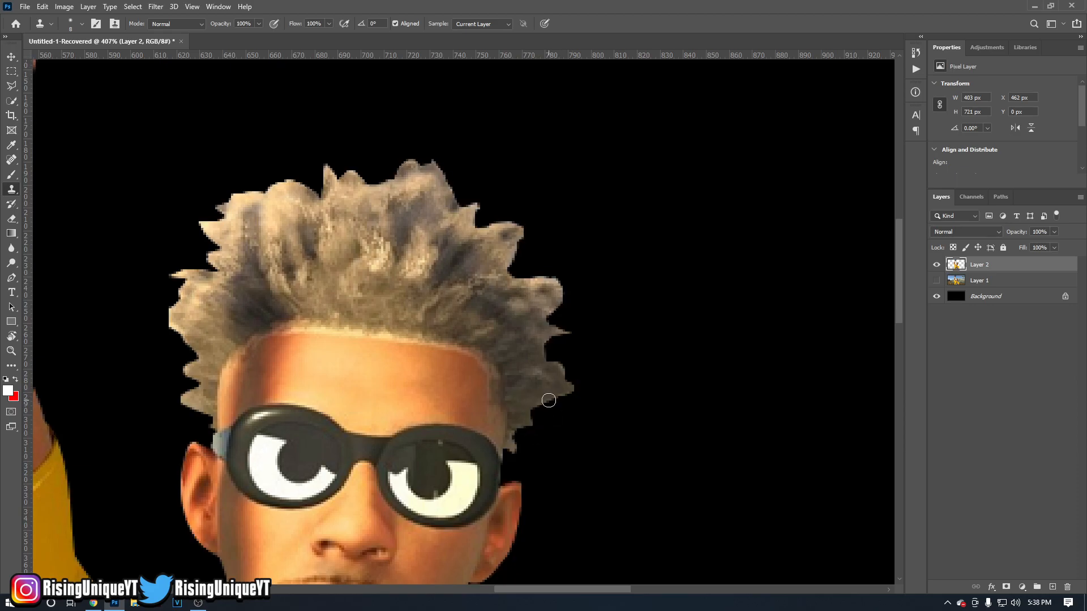
scroll(541, 431, "down", 5)
scroll(534, 344, "down", 1)
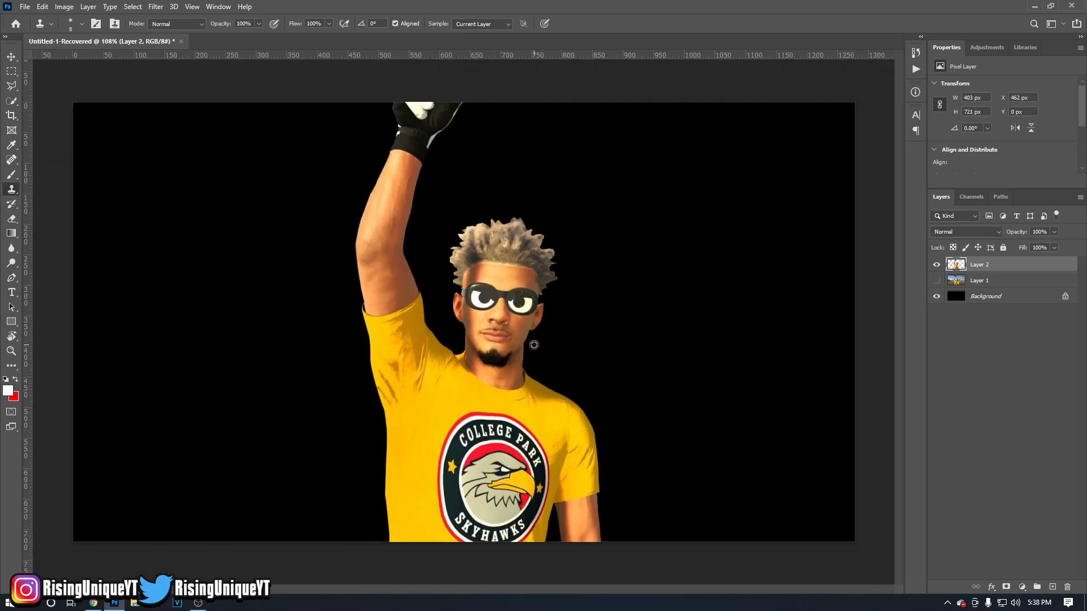
Move the cut-out figure to the left side of the canvas, at about X 63 px and Y 0 px.
scroll(532, 347, "down", 1)
scroll(529, 348, "up", 1)
scroll(529, 348, "down", 1)
key("v")
left_click_drag(523, 396, 300, 403)
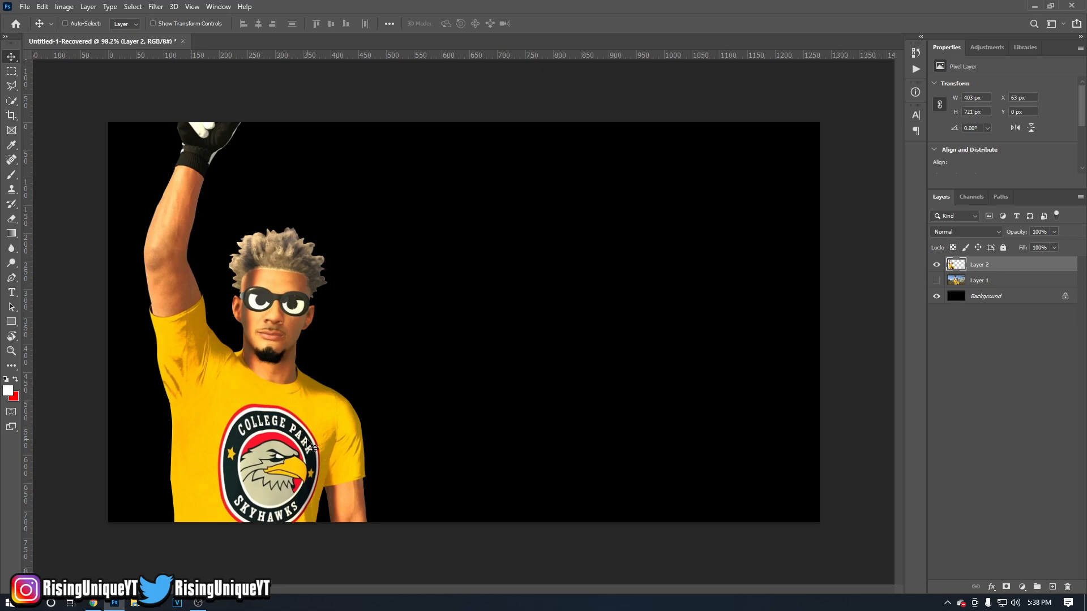
Enlarge the figure to about 535 by 955 px with Free Transform and position it at about X 28, Y -182 px.
key("ctrl+t")
left_click_drag(367, 122, 423, 72)
left_click_drag(332, 285, 349, 249)
left_click_drag(455, 229, 461, 223)
key("Return")
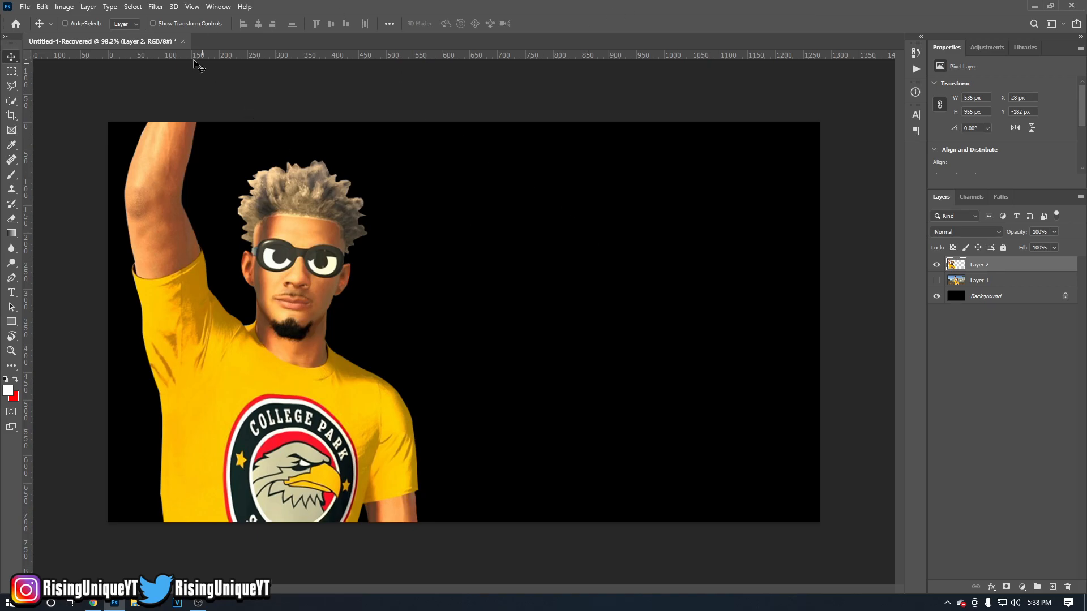
Open the Camera Raw Filter and set Contrast +35, Highlights +15, Shadows +15, Blacks -35 and Texture +33.
left_click(156, 6)
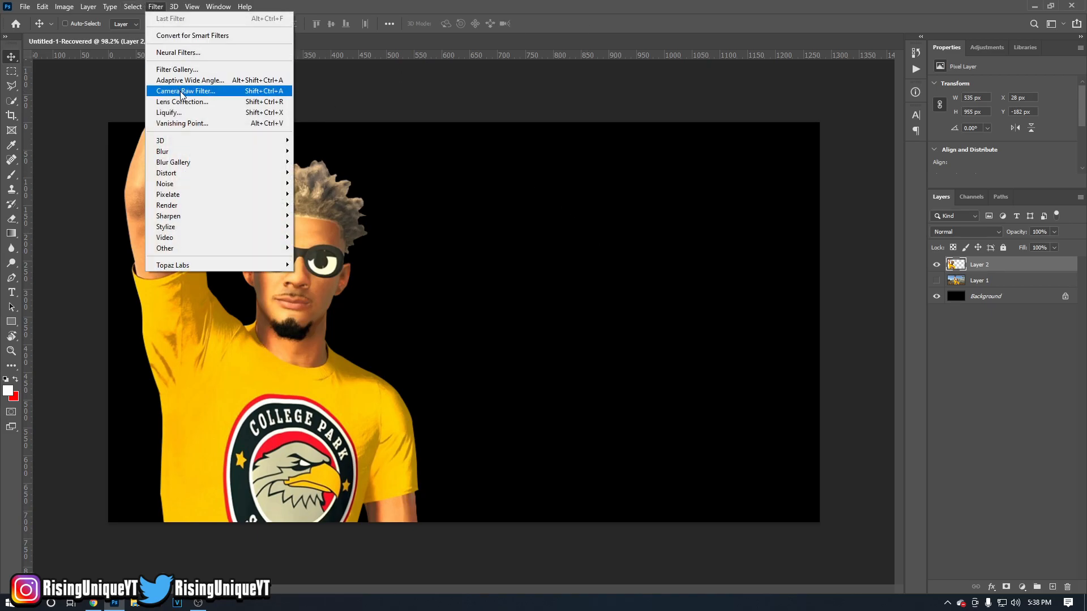
left_click(182, 93)
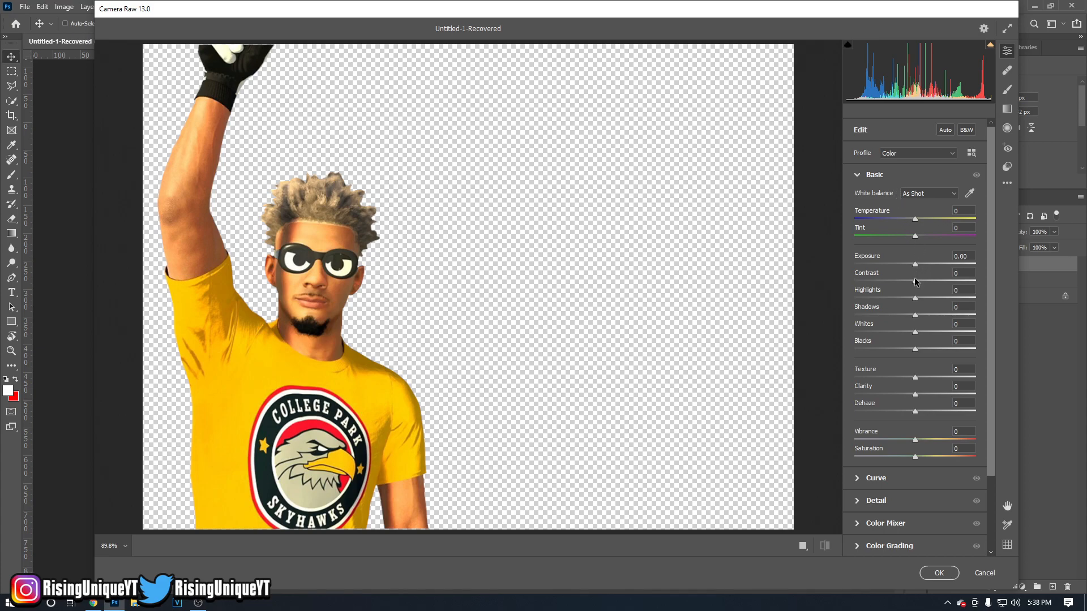
left_click_drag(916, 280, 938, 377)
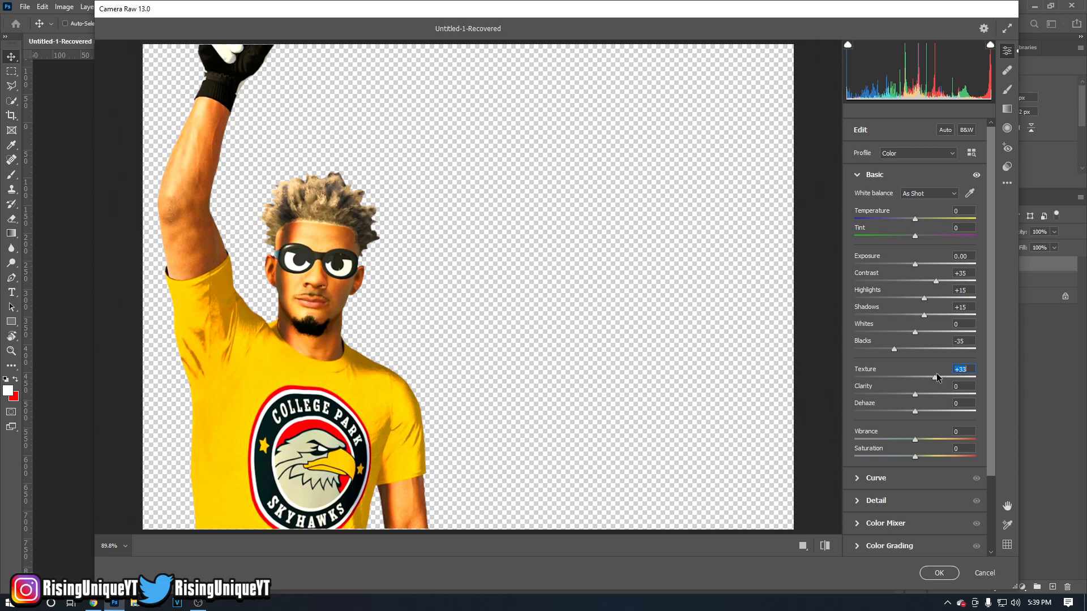
Set Clarity to +33, Vibrance to +3 and Saturation to +25.
left_click_drag(915, 394, 934, 397)
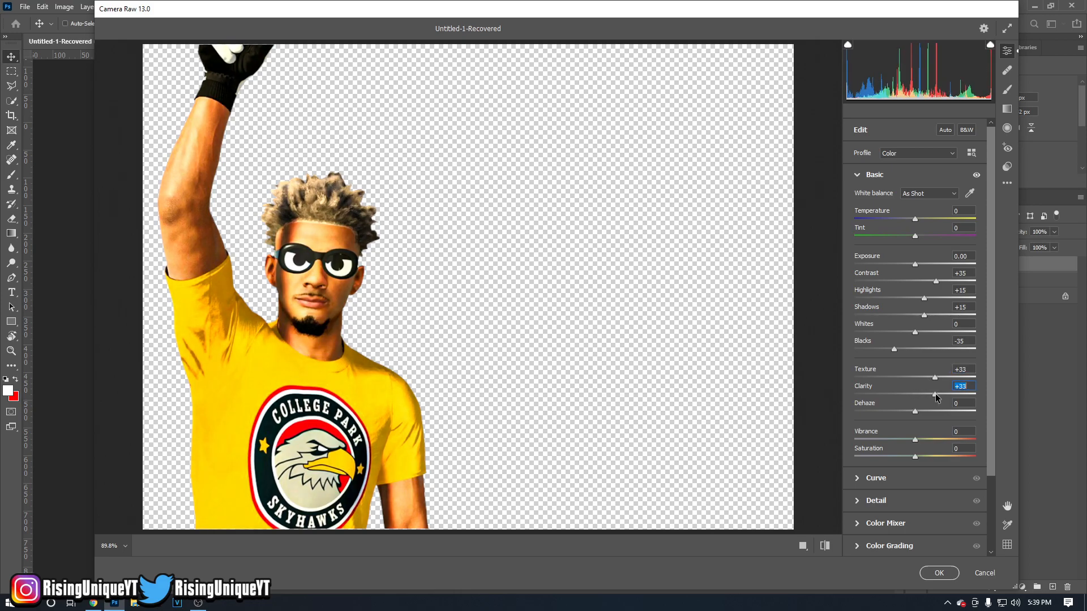
left_click(916, 439)
left_click_drag(916, 437, 918, 436)
left_click_drag(918, 441, 918, 459)
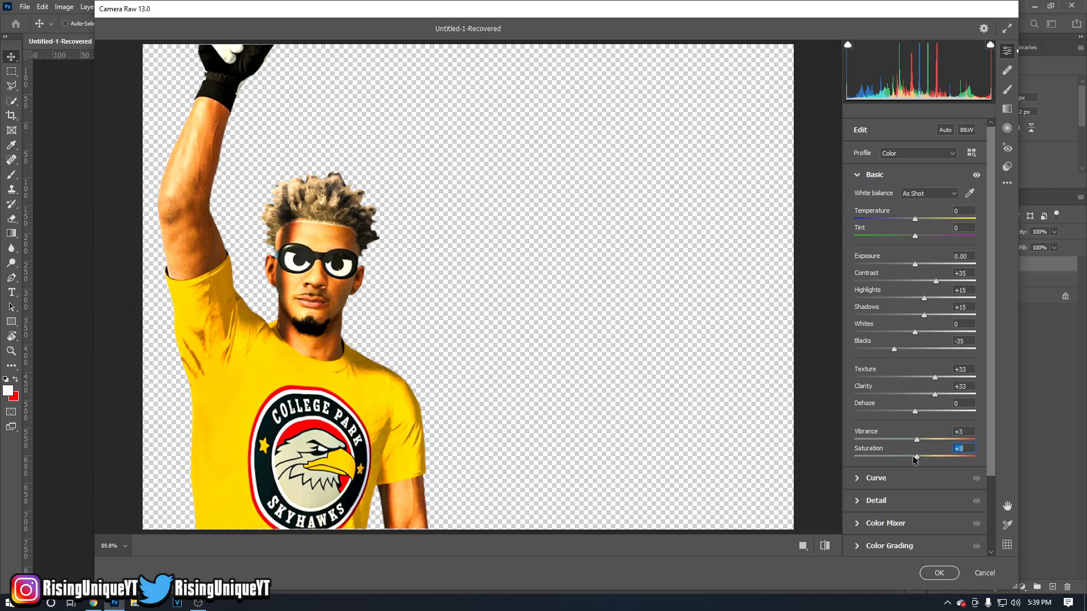
left_click_drag(917, 457, 929, 463)
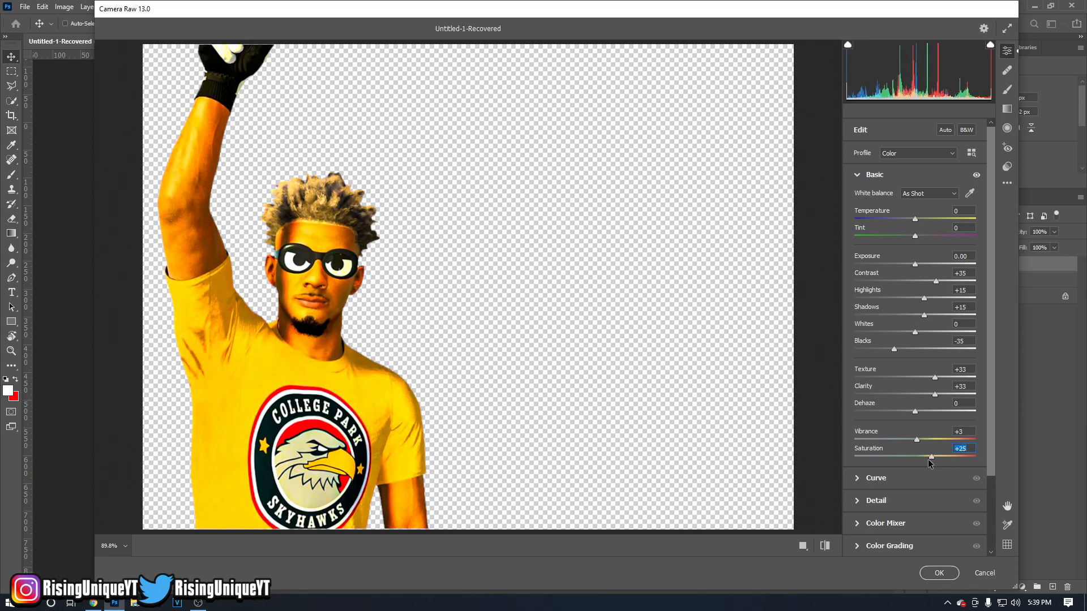
Pull the Camera Raw point curve down in the highlights, anchor the shadows at Input 66, Output 66, and apply the filter.
left_click(860, 479)
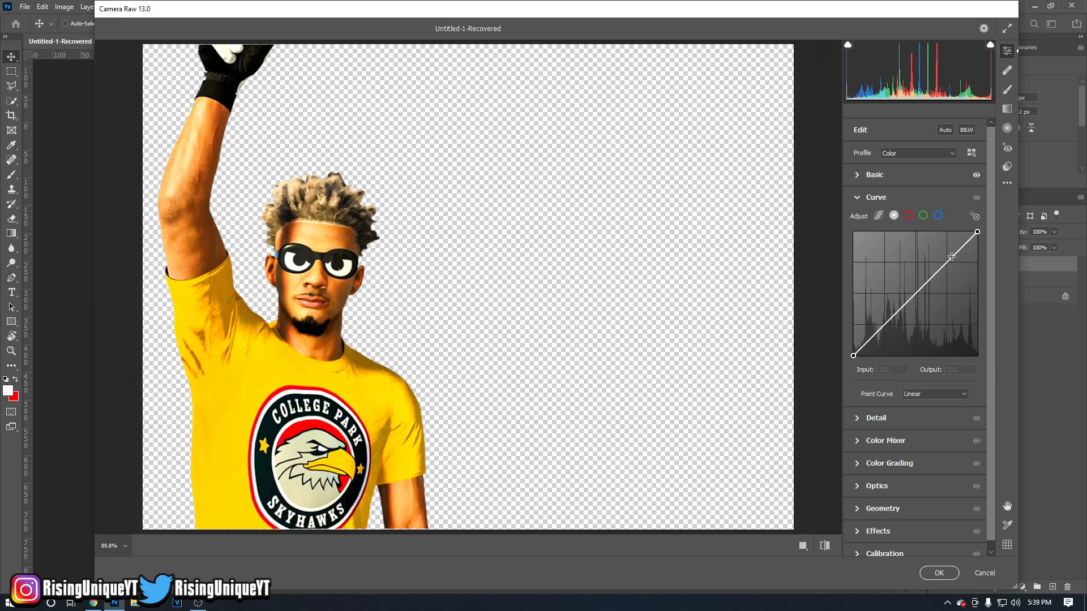
left_click_drag(951, 256, 951, 265)
left_click_drag(892, 326, 885, 324)
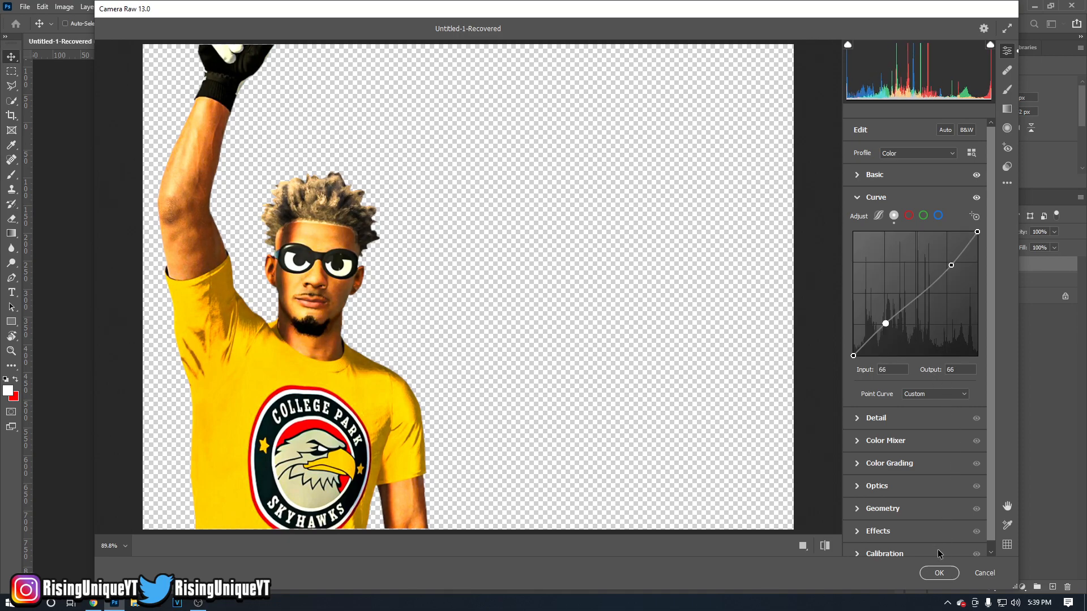
left_click(939, 573)
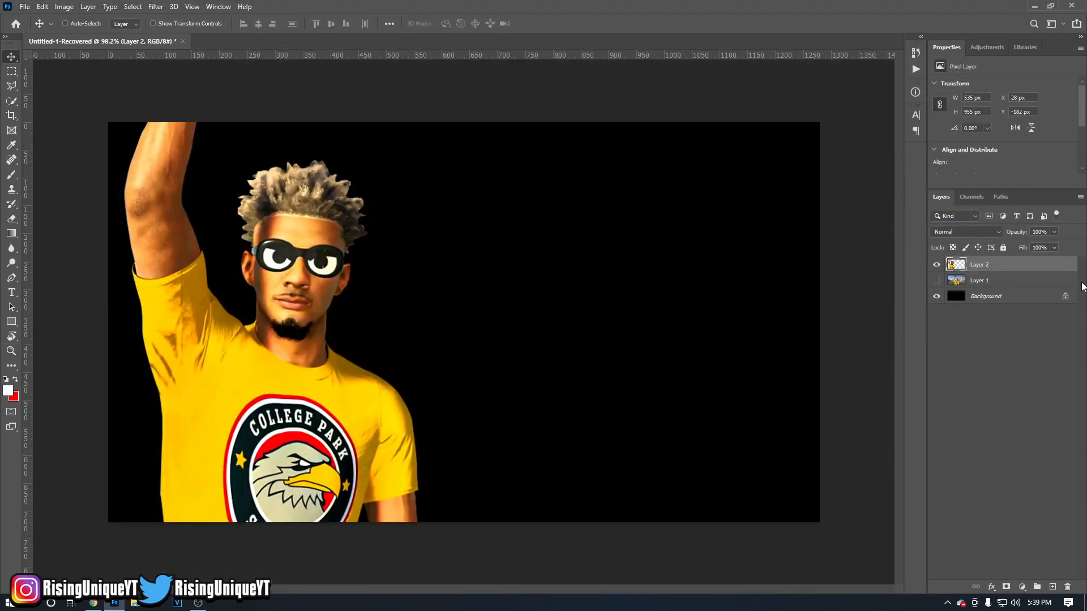
Add a Bevel & Emboss layer style to the cut-out figure with Inner Bevel, Smooth technique, Depth 1000% and normal highlights at 100% opacity.
double_click(1015, 269)
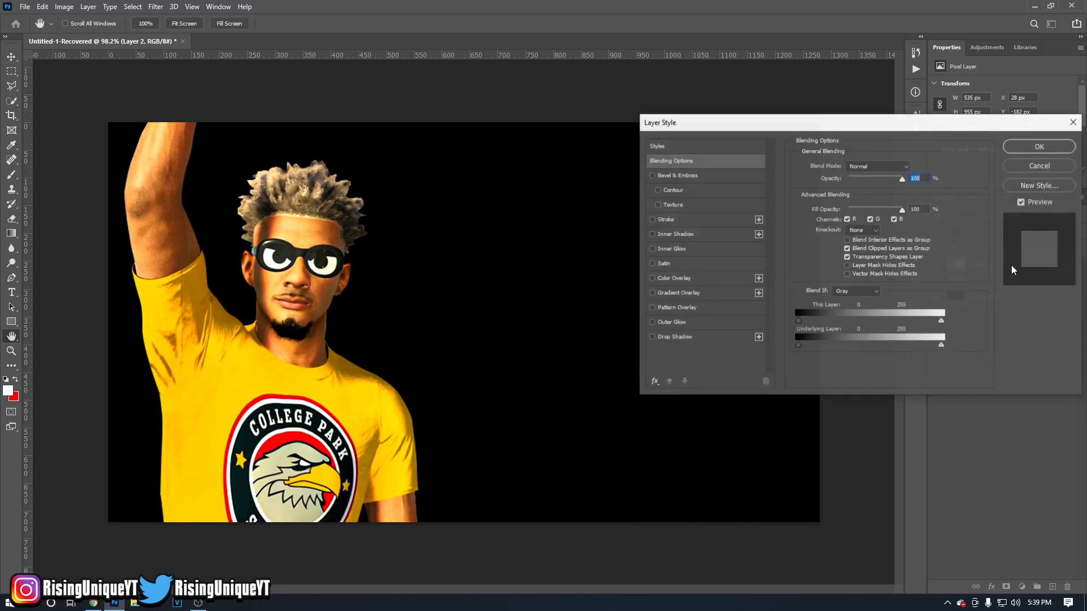
left_click(678, 177)
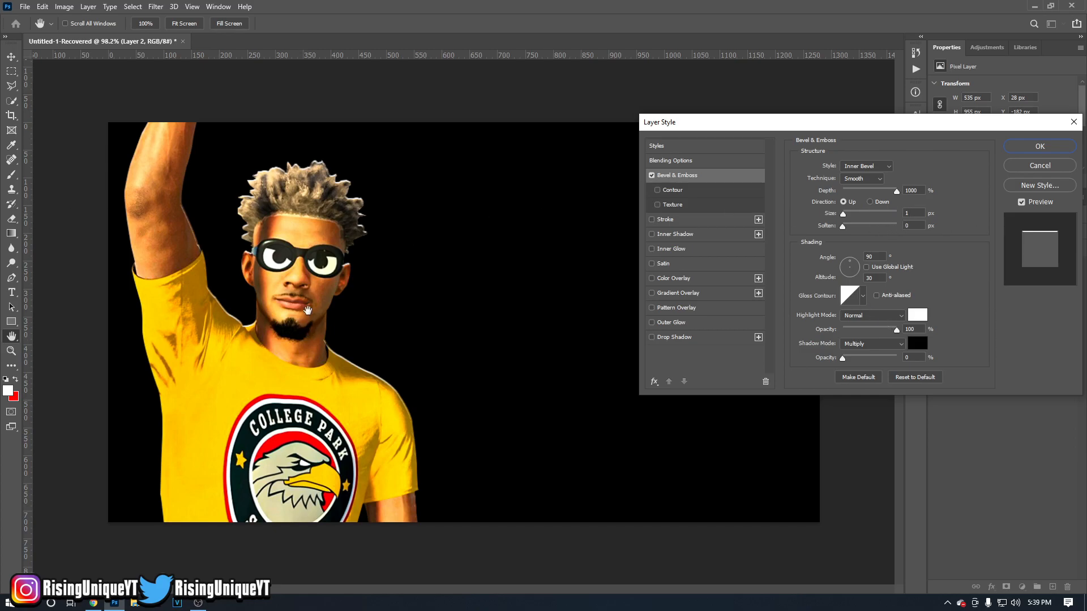
left_click(651, 176)
left_click(652, 176)
left_click(651, 176)
left_click(652, 176)
mouse_move(849, 215)
left_mouse_down()
mouse_move(869, 215)
mouse_move(844, 215)
left_mouse_up()
left_click(1065, 148)
Apply the Crisp preset from Topaz Adjust 5's Vibrant Collection to the figure layer and rasterize its layer style.
left_click(156, 6)
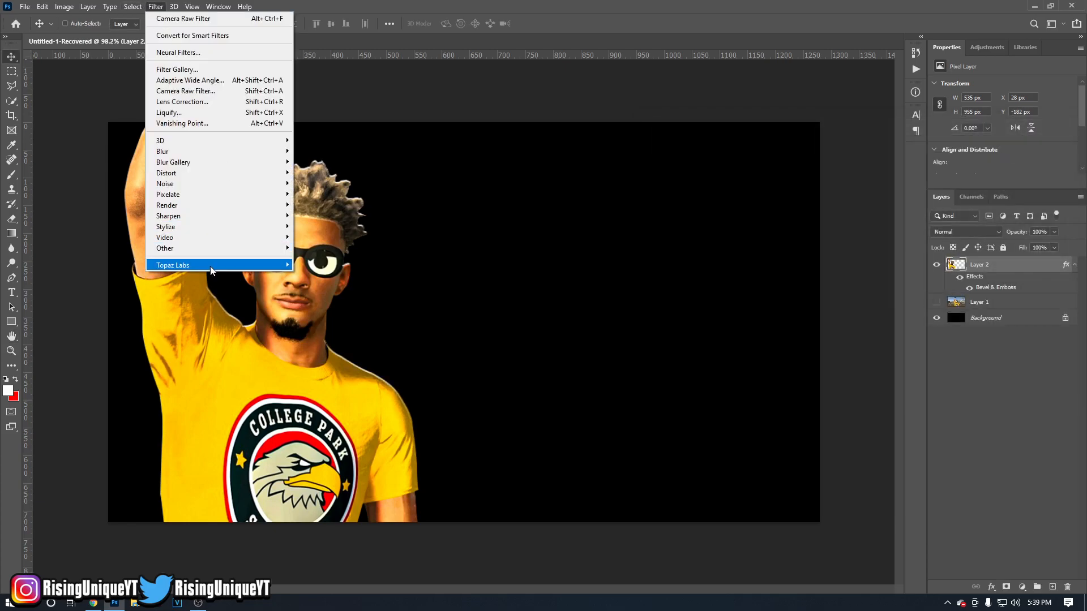
mouse_move(210, 270)
left_click(332, 266)
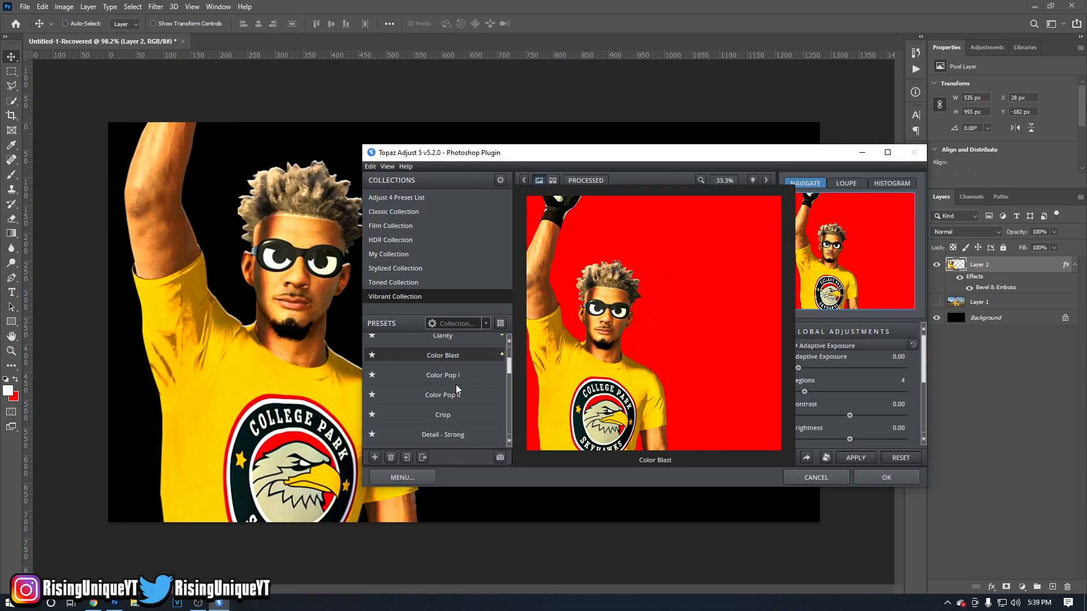
scroll(456, 385, "up", 3)
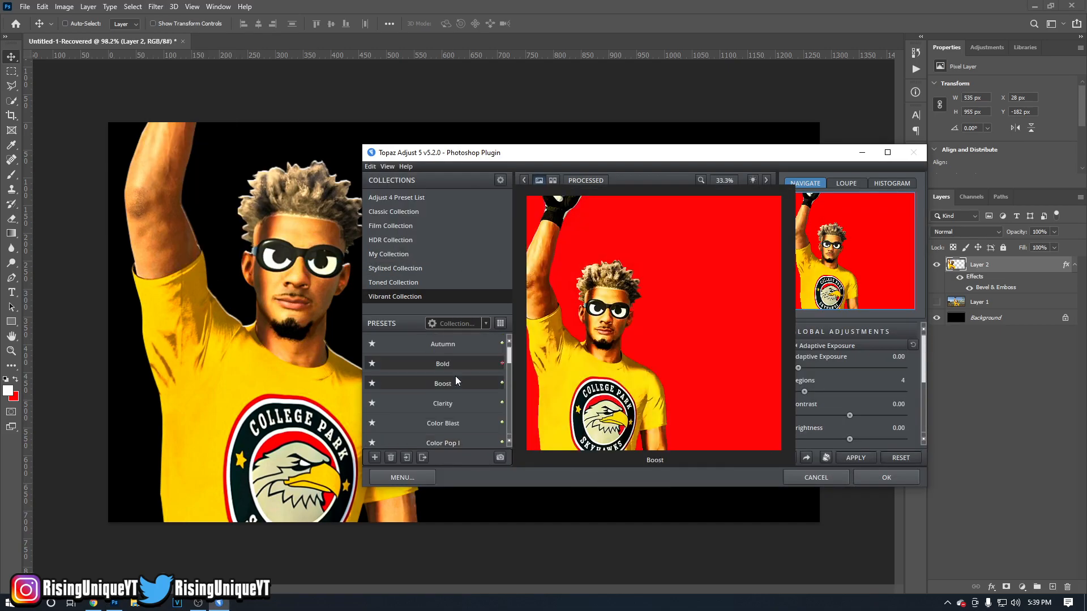
left_click(387, 298)
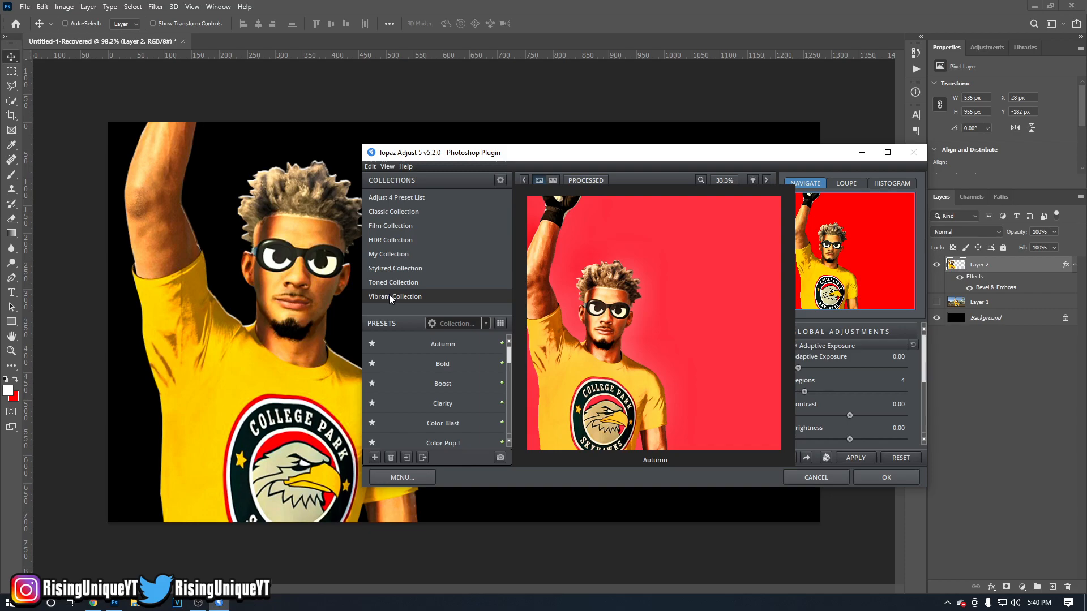
left_click(389, 296)
scroll(453, 363, "down", 2)
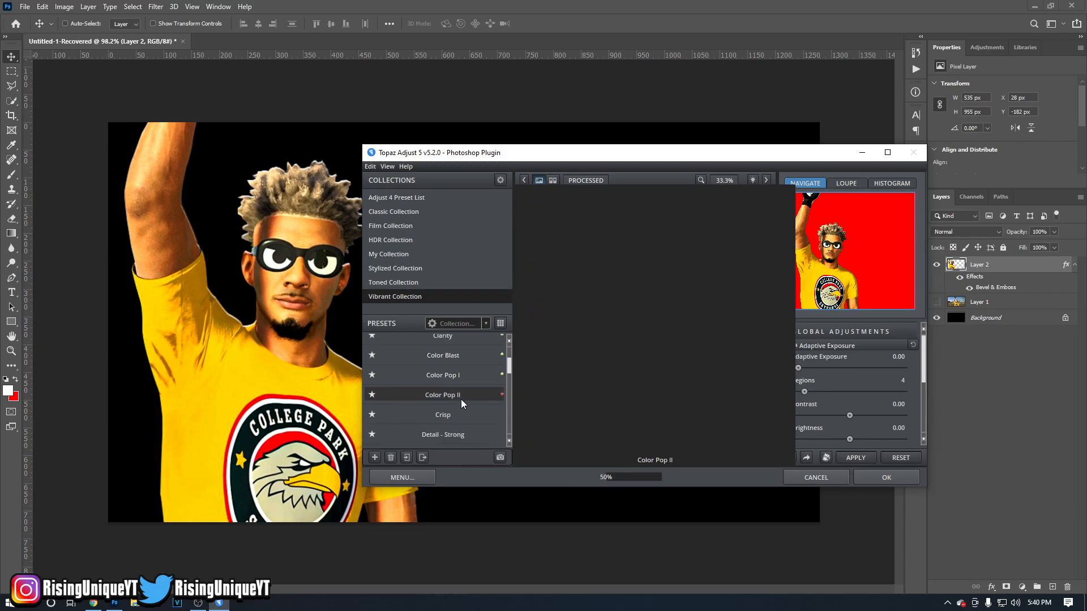
left_click(460, 412)
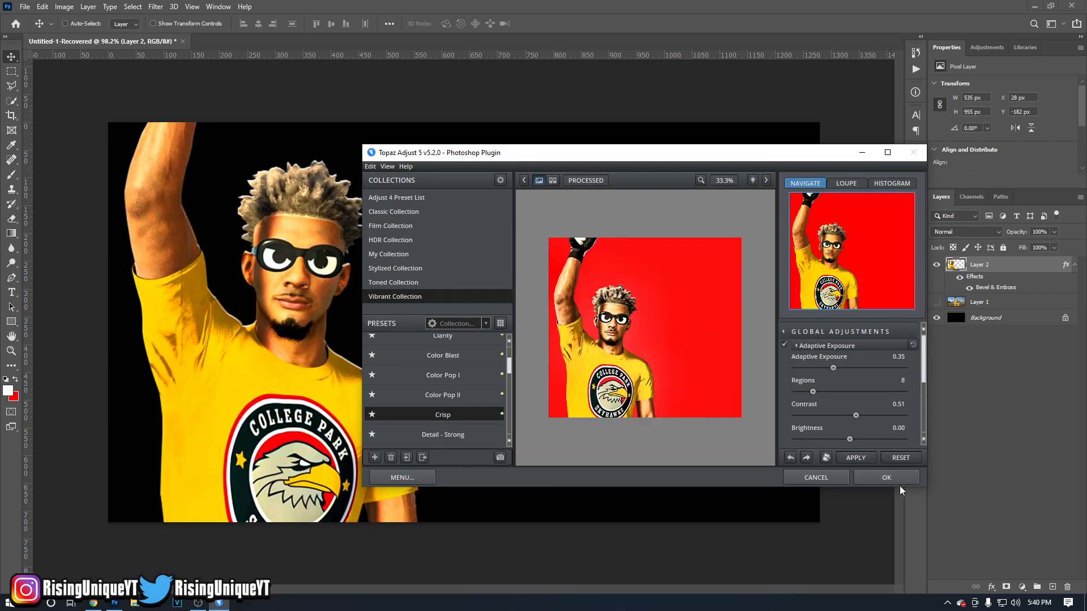
left_click(881, 481)
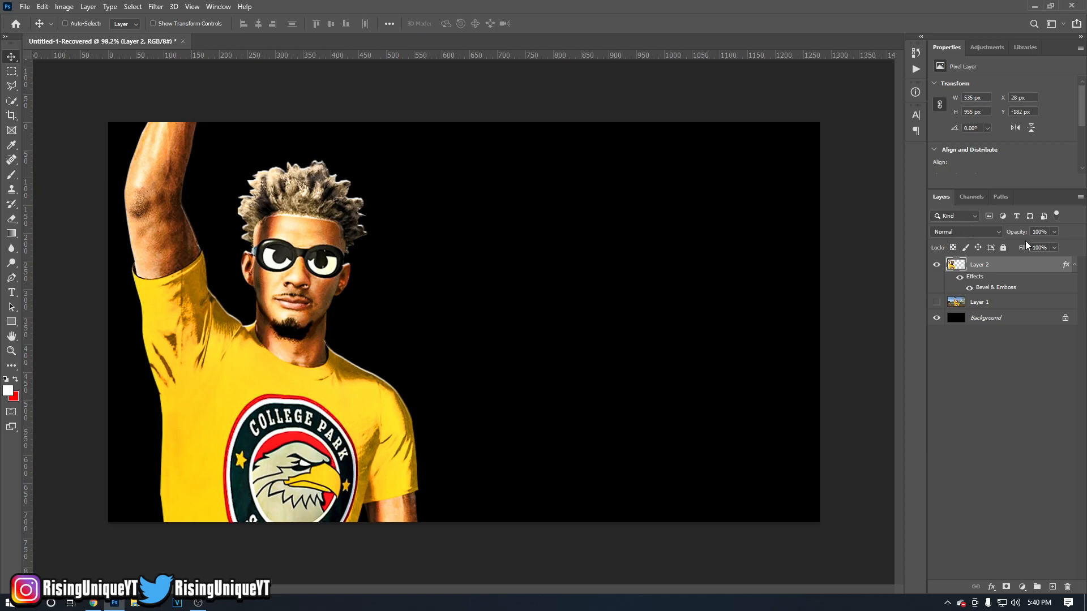
right_click(1028, 271)
left_click(934, 295)
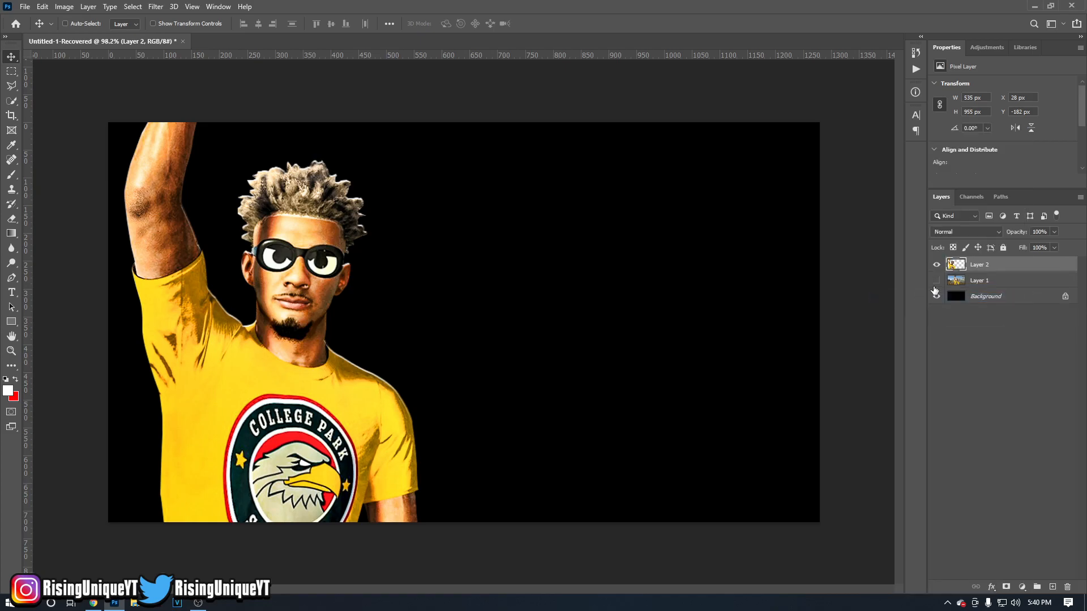
Show the original screenshot layer and enlarge it to about 2139 by 1203 px, positioned at about X -774, Y -288 px.
left_click(936, 281)
left_click(990, 279)
key("ctrl+t")
left_click_drag(819, 123, 868, 95)
left_click_drag(699, 266, 494, 230)
key("ctrl+minus")
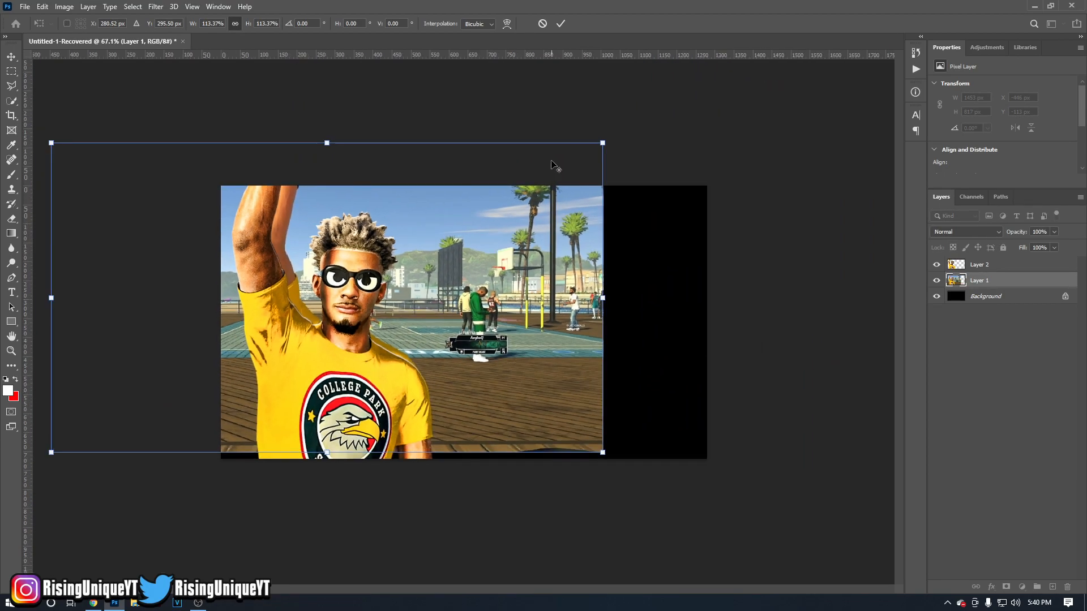
left_click_drag(603, 145, 750, 100)
mouse_move(645, 214)
left_mouse_down()
mouse_move(636, 222)
mouse_move(654, 221)
left_mouse_up()
key("Return")
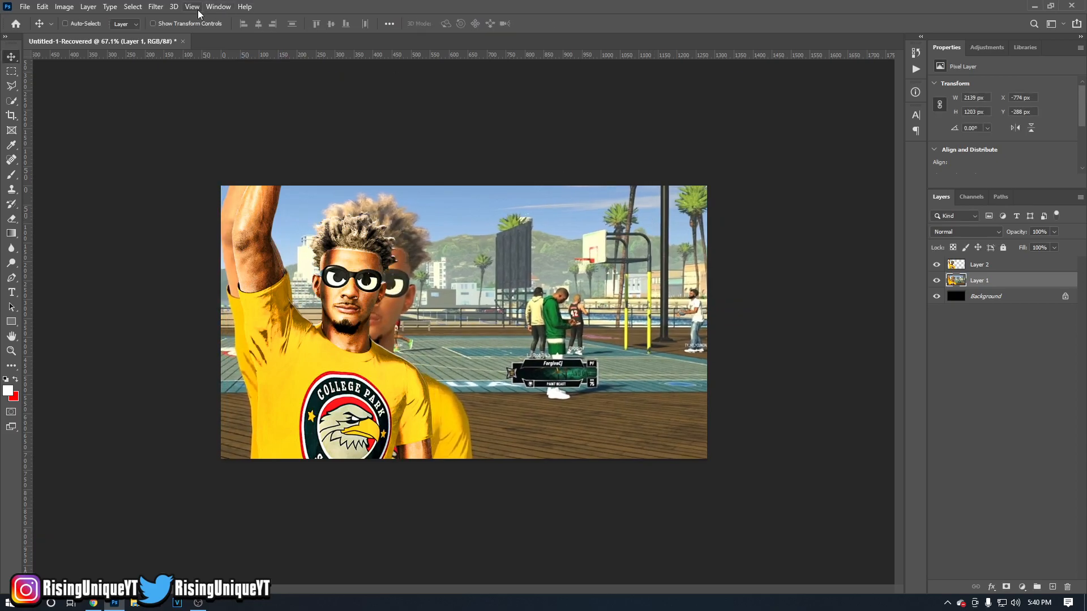
Open the Camera Raw Filter on the screenshot layer and raise the curve's highlights to Input 191, Output 199.
left_click(156, 7)
left_click(201, 90)
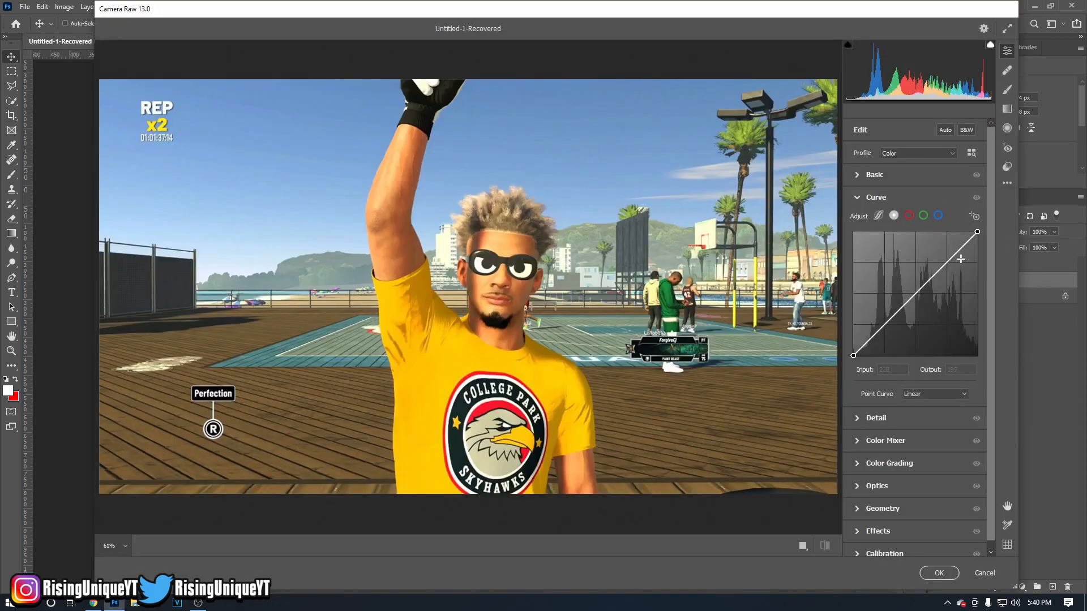
left_click_drag(953, 257, 951, 261)
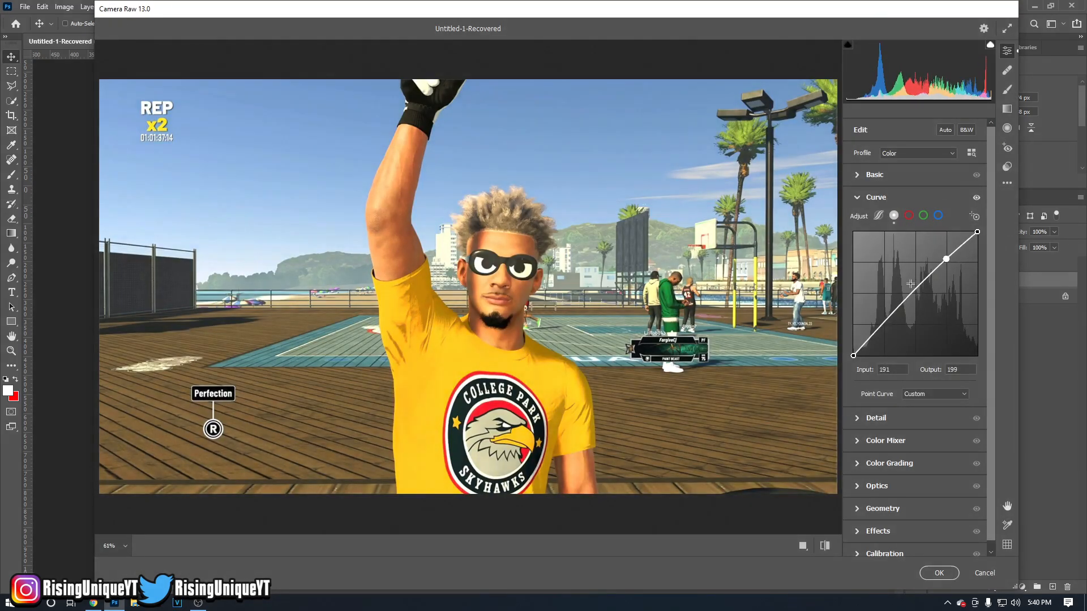
Set Contrast +36, Highlights and Shadows about +16, Blacks -33, Texture +30, Clarity +31, Vibrance +3 and Saturation +3, and apply the filter.
left_click(858, 196)
left_click(866, 175)
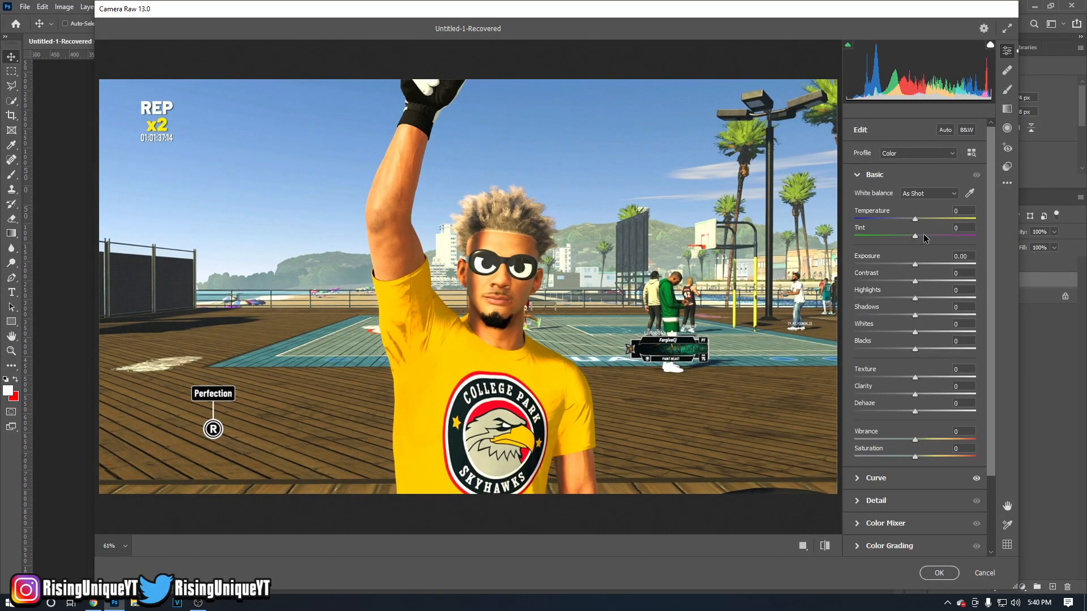
left_click_drag(904, 280, 933, 394)
left_click(934, 377)
left_click_drag(915, 456, 916, 436)
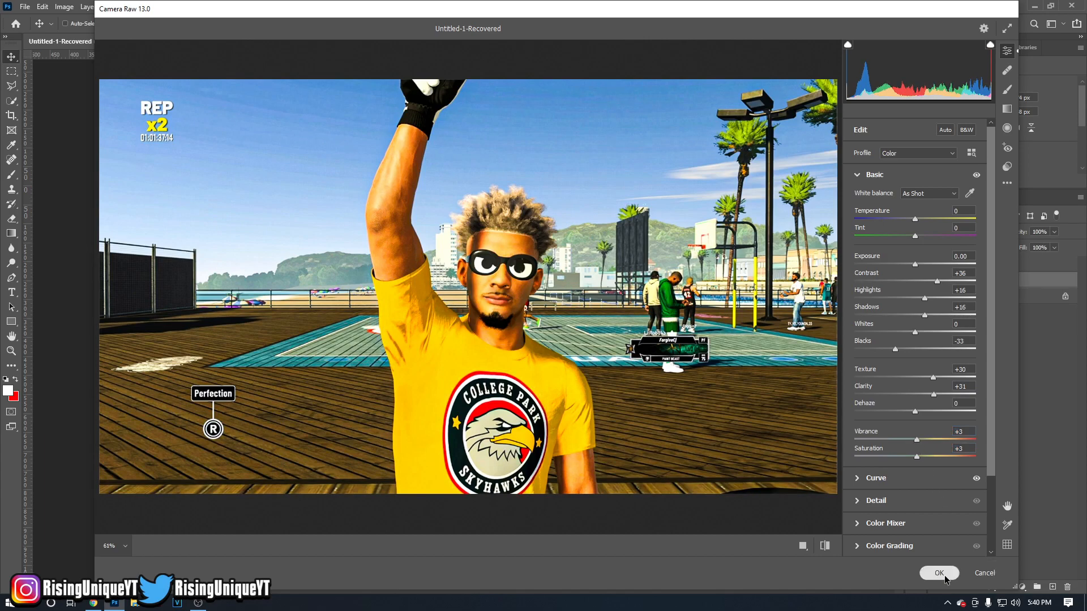
left_click(939, 573)
Apply the Crisp preset from Topaz Adjust 5's Vibrant Collection to the background screenshot layer.
left_click(155, 6)
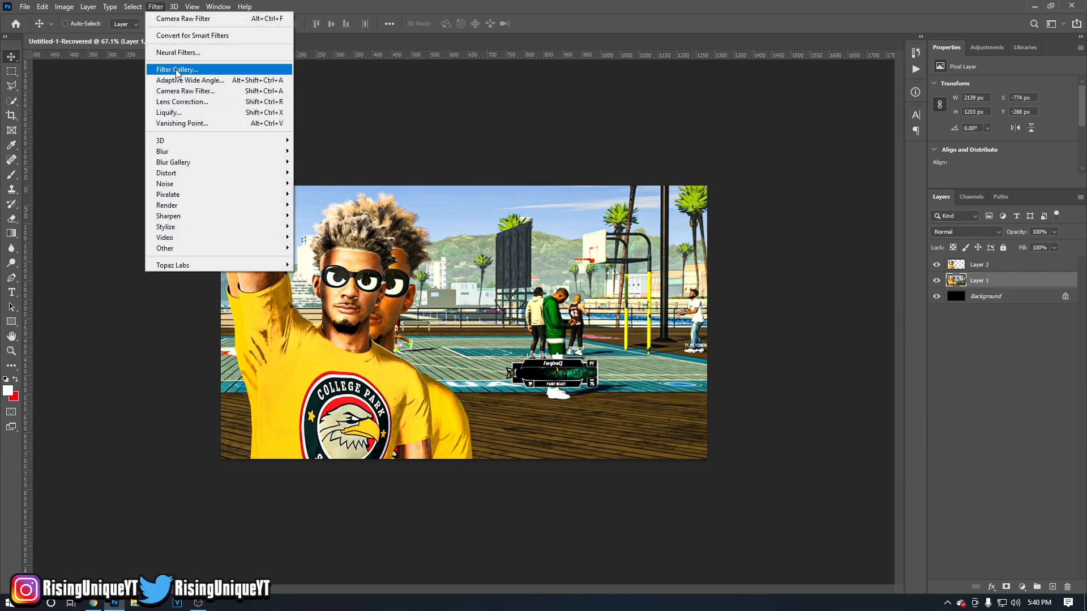
left_click(349, 264)
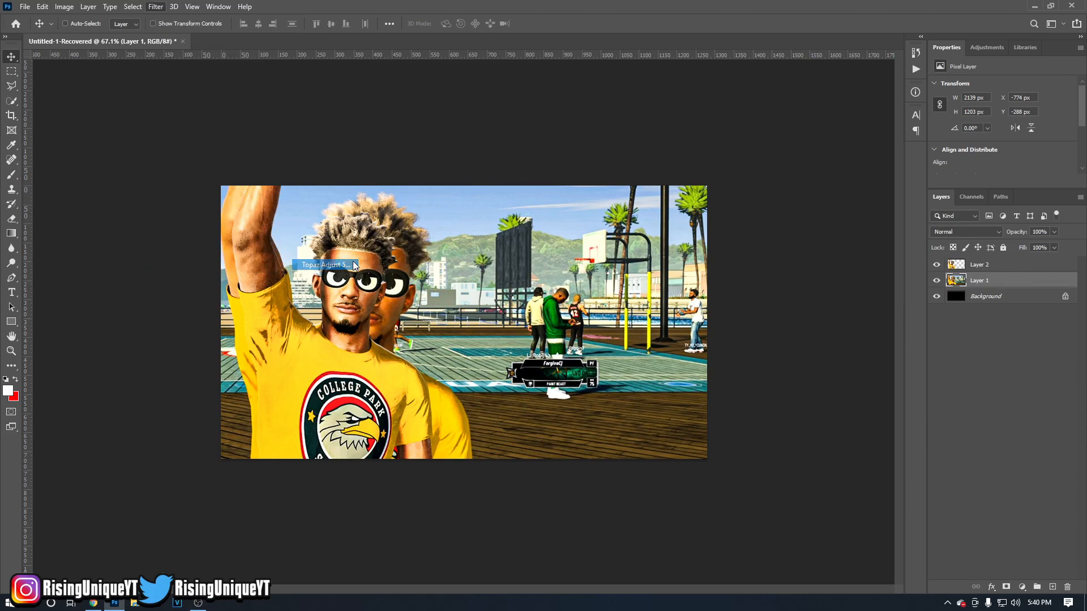
scroll(443, 371, "down", 2)
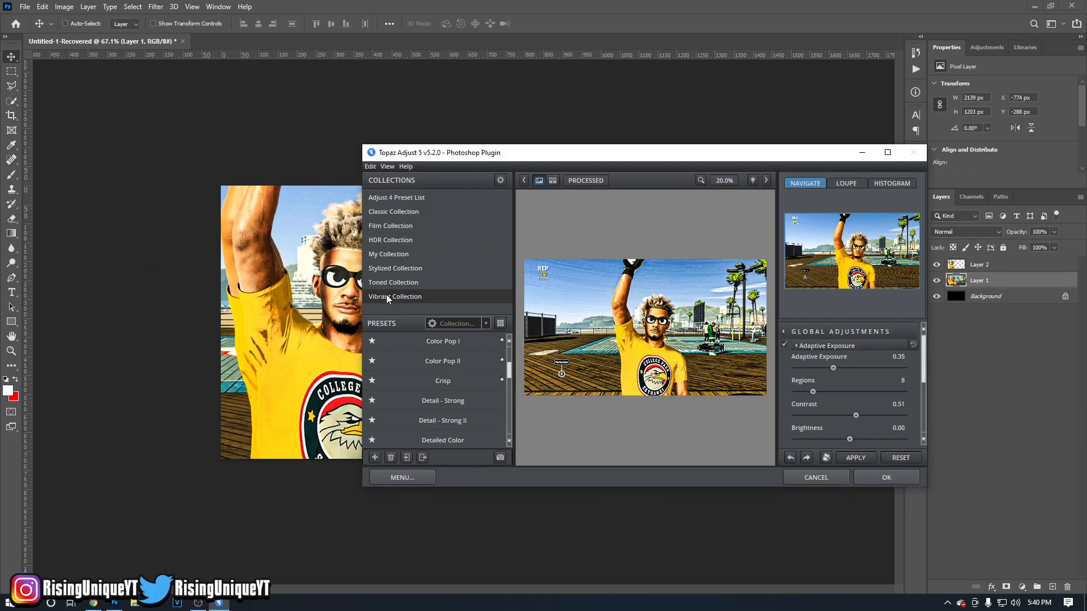
left_click(429, 388)
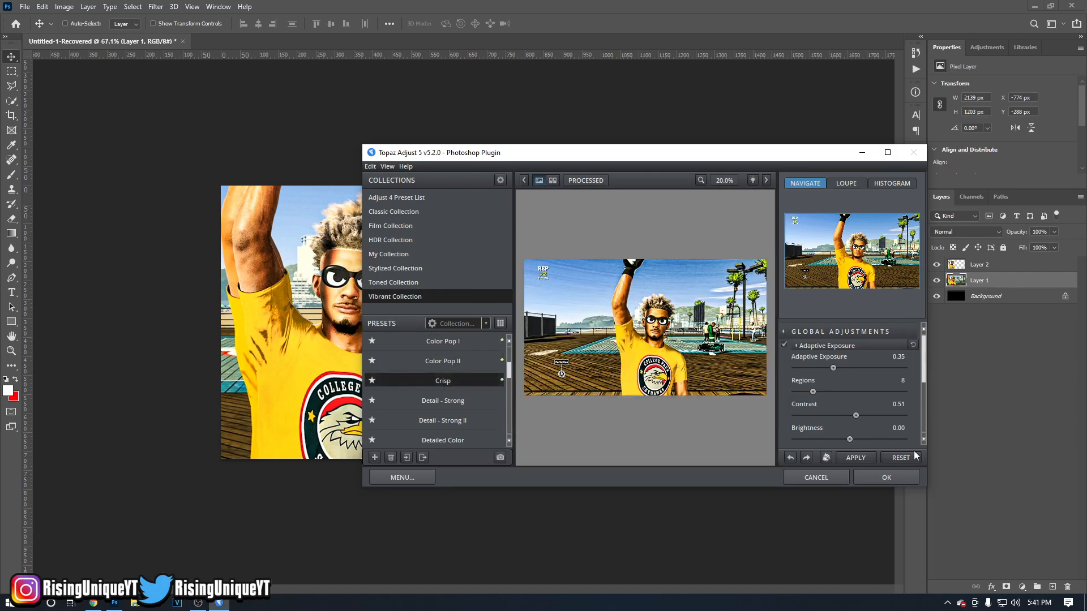
left_click(898, 477)
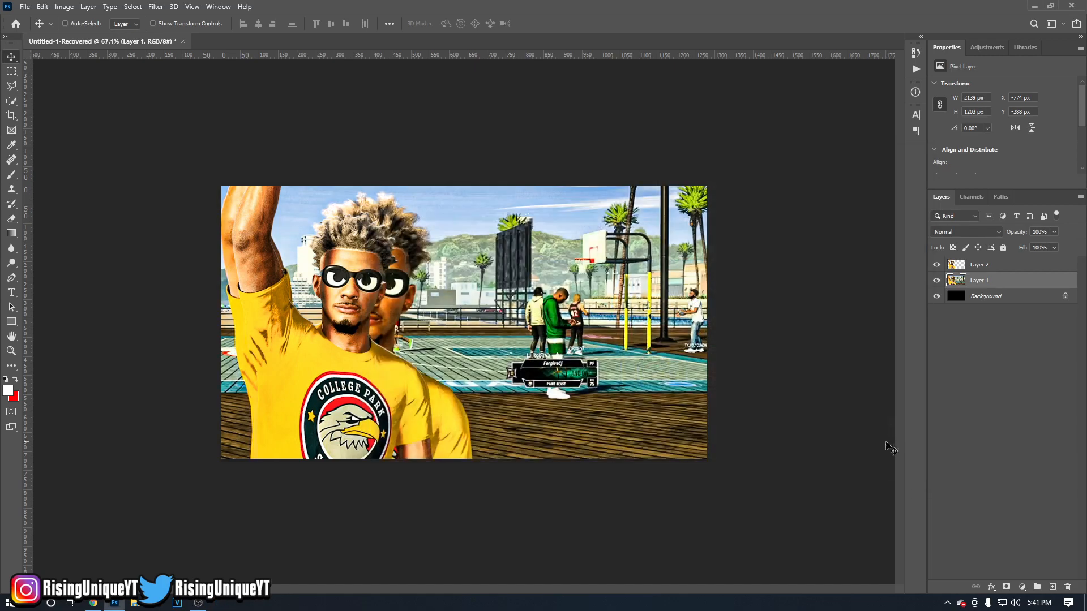
Blur the background screenshot layer with a Lens Blur using a Hexagon (6) iris and Radius 13.
left_click(163, 6)
mouse_move(272, 151)
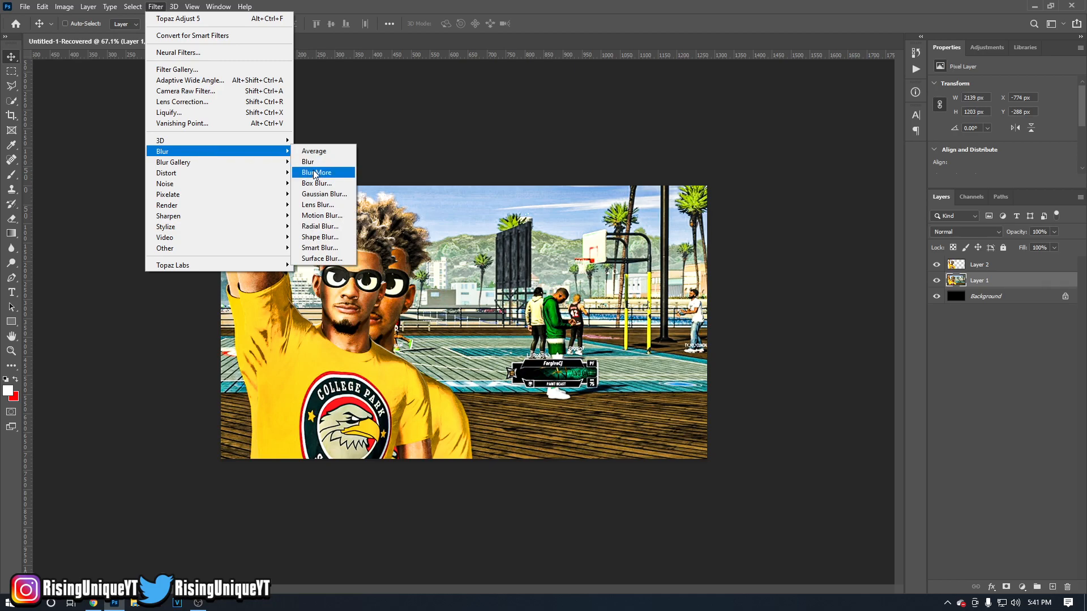
left_click(314, 205)
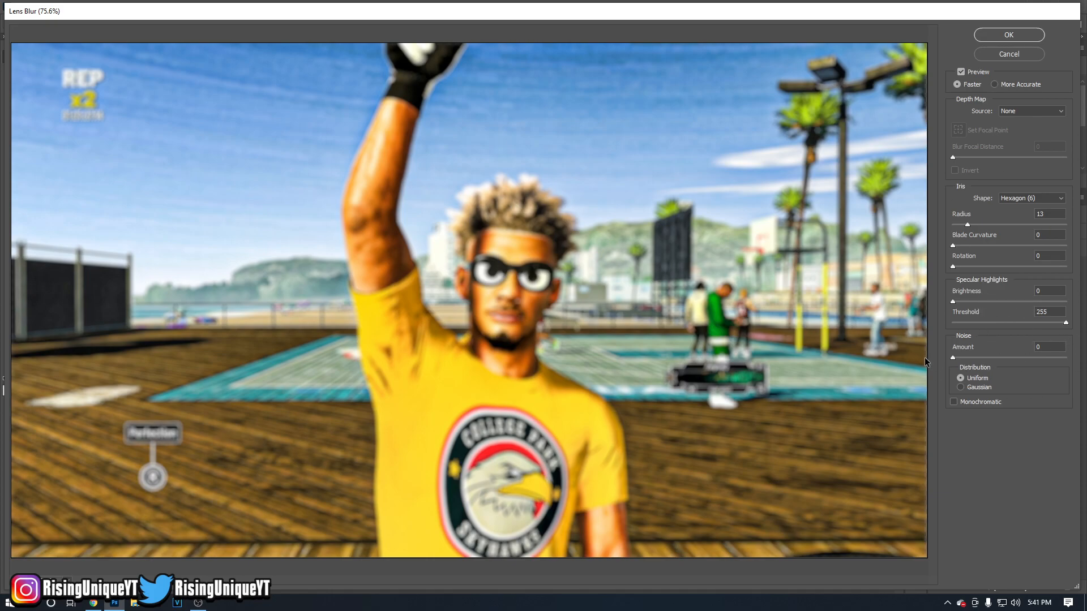
left_click(1000, 33)
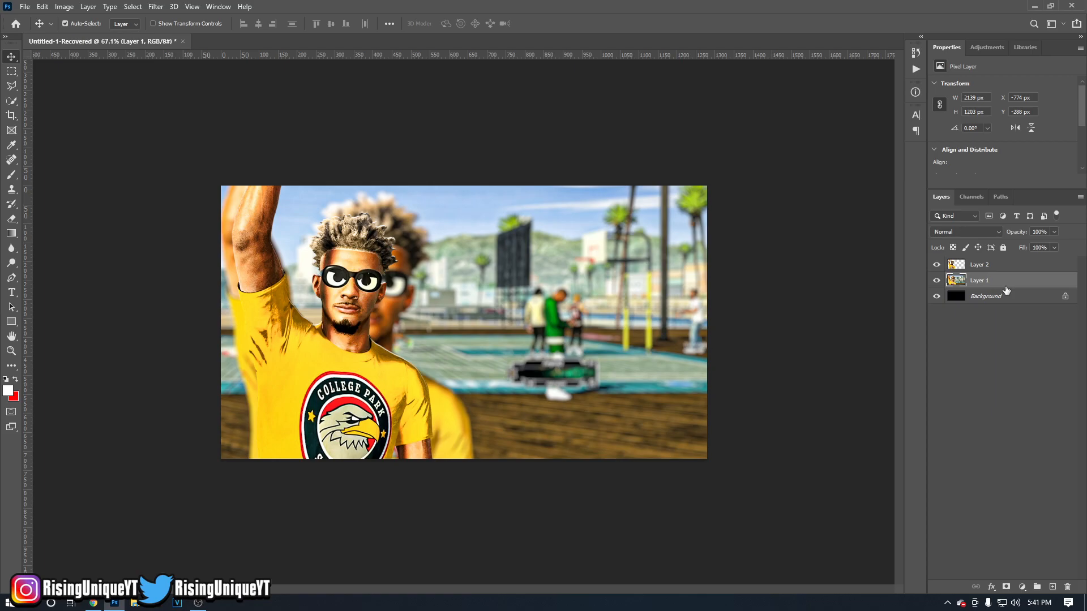
Colorize the background screenshot dark red using Hue/Saturation with Hue +360, Saturation +100 and Lightness -80.
key("ctrl+u")
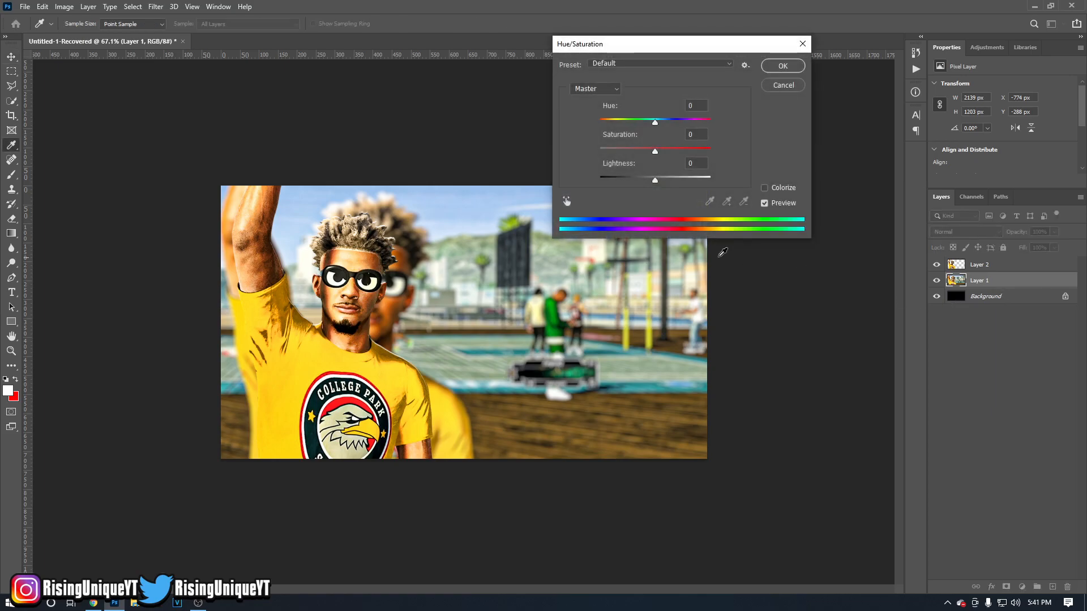
left_click_drag(655, 150, 588, 148)
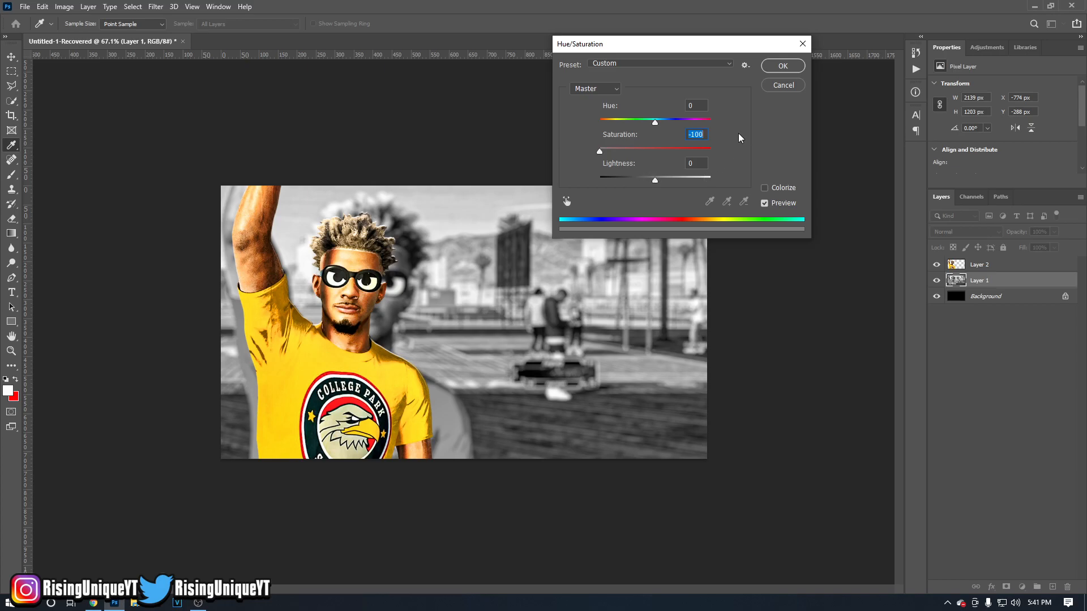
left_click(772, 188)
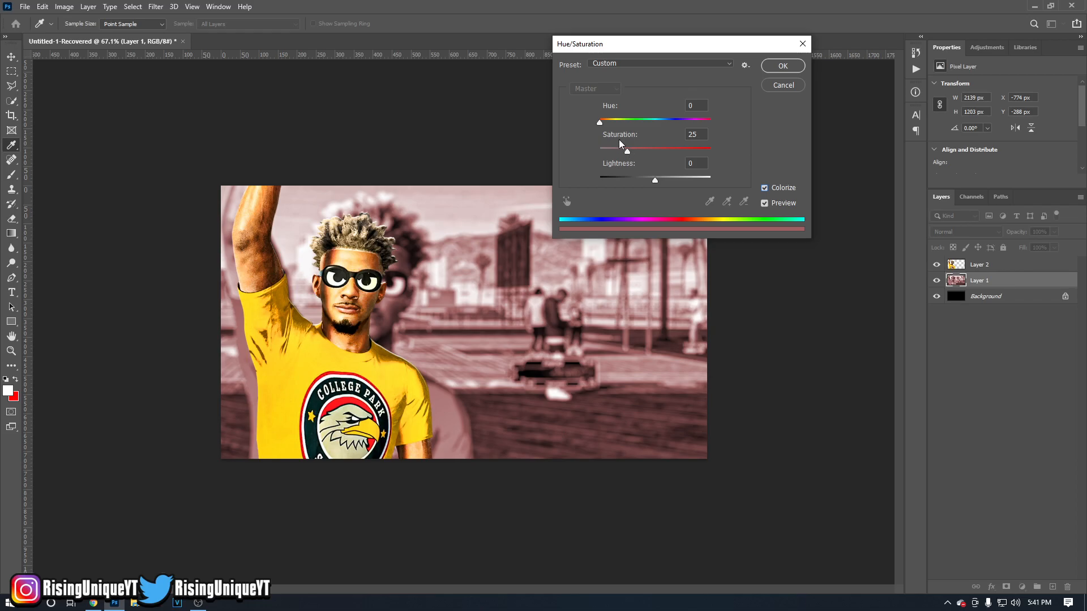
left_click_drag(599, 123, 711, 123)
left_click_drag(627, 150, 735, 149)
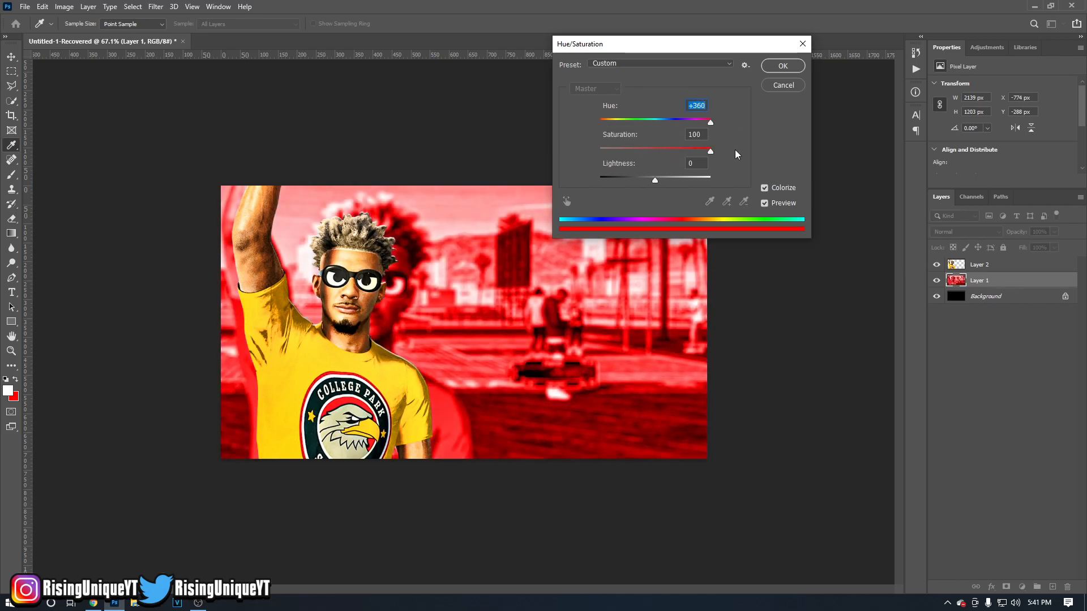
left_click_drag(654, 178, 611, 176)
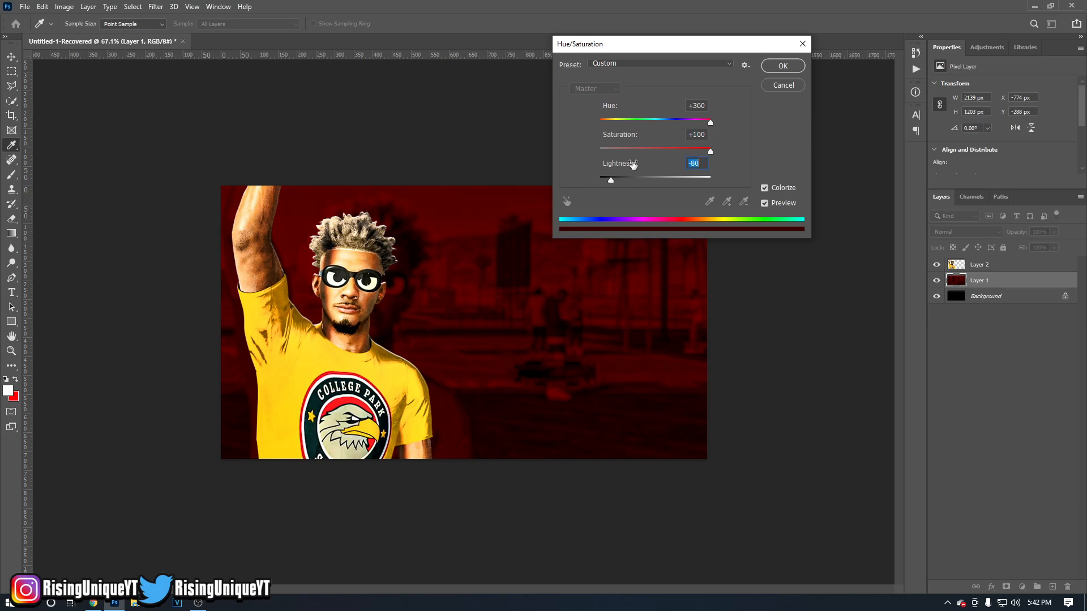
left_click(775, 65)
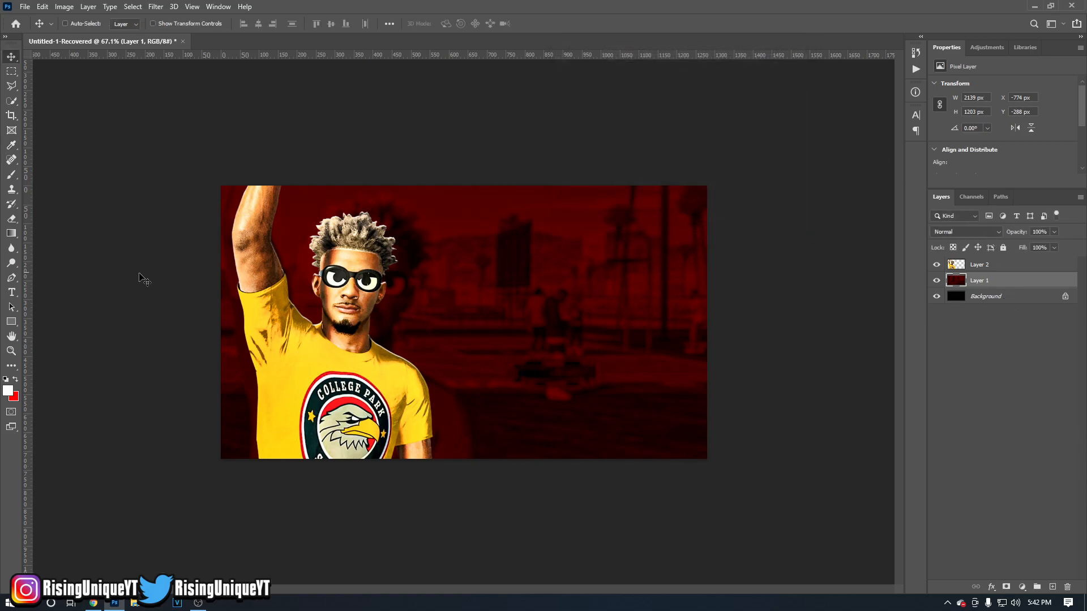
Create a new empty layer between the figure and the red background and activate the Brush tool.
scroll(430, 332, "up", 2)
scroll(430, 334, "up", 1)
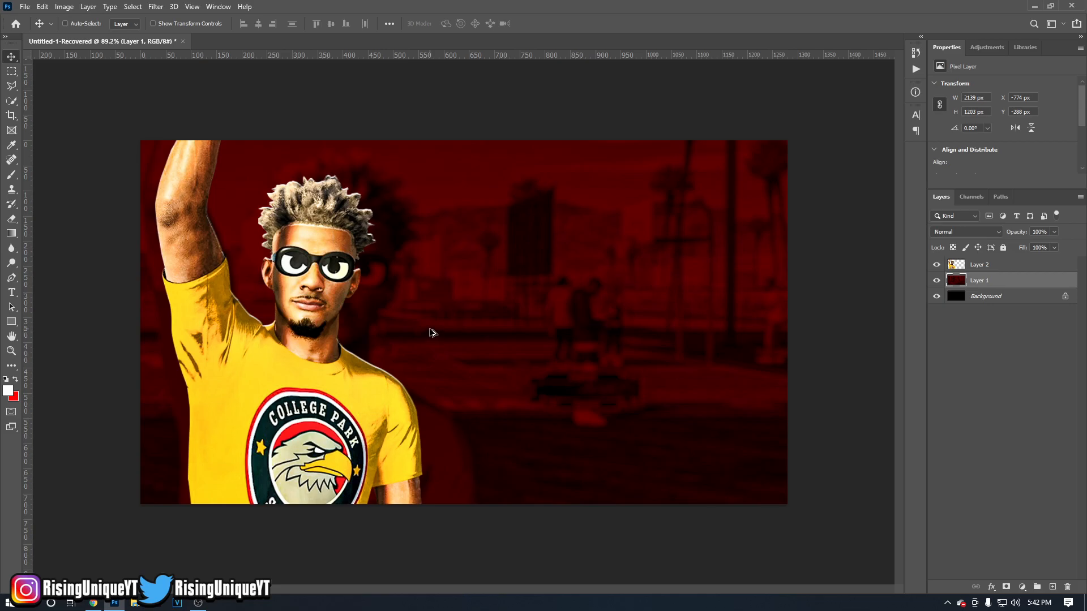
left_click(1052, 587)
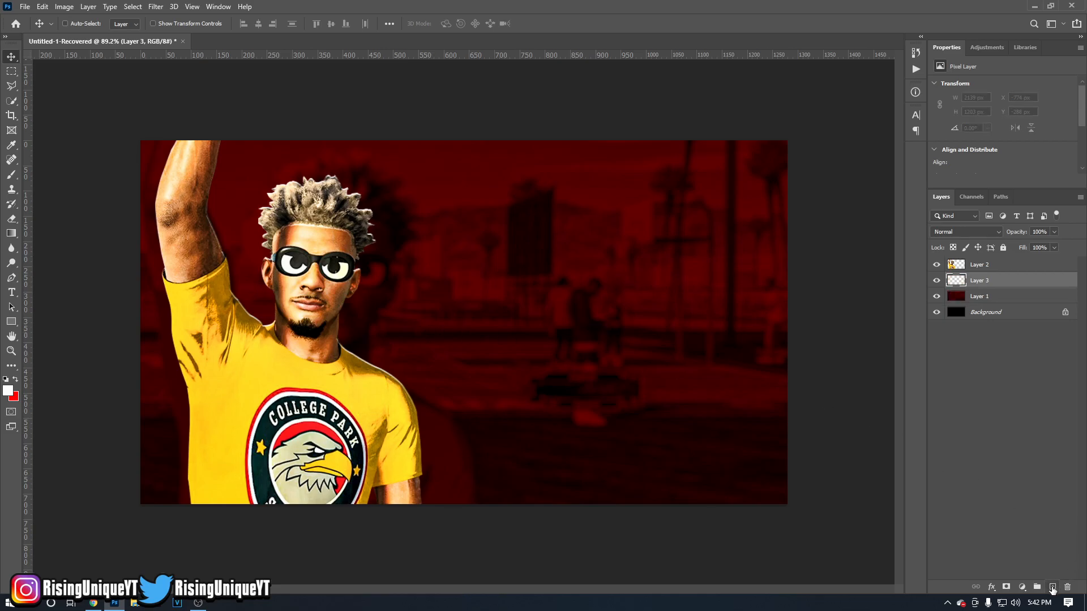
left_click(10, 175)
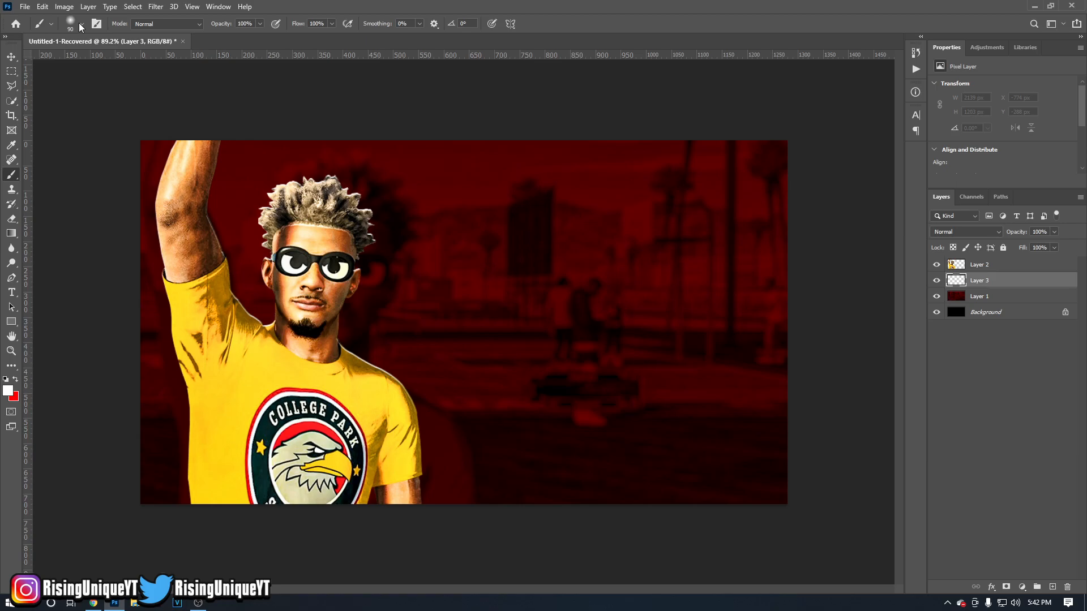
Resize the soft round brush to about 598 px at 0% hardness, then reduce it to 300 px.
key("bracketright")
key("bracketright")
key("bracketright")
key("bracketright")
key("bracketright")
key("bracketright")
key("bracketright")
key("bracketright")
key("bracketright")
key("bracketright")
key("bracketright")
key("bracketright")
key("bracketright")
key("bracketleft")
key("bracketleft")
key("bracketleft")
key("bracketleft")
key("bracketleft")
key("bracketright")
key("bracketright")
right_click(476, 330, "alt")
right_click(475, 327, "alt")
right_click(477, 345, "alt")
left_click_drag(477, 345, 460, 304)
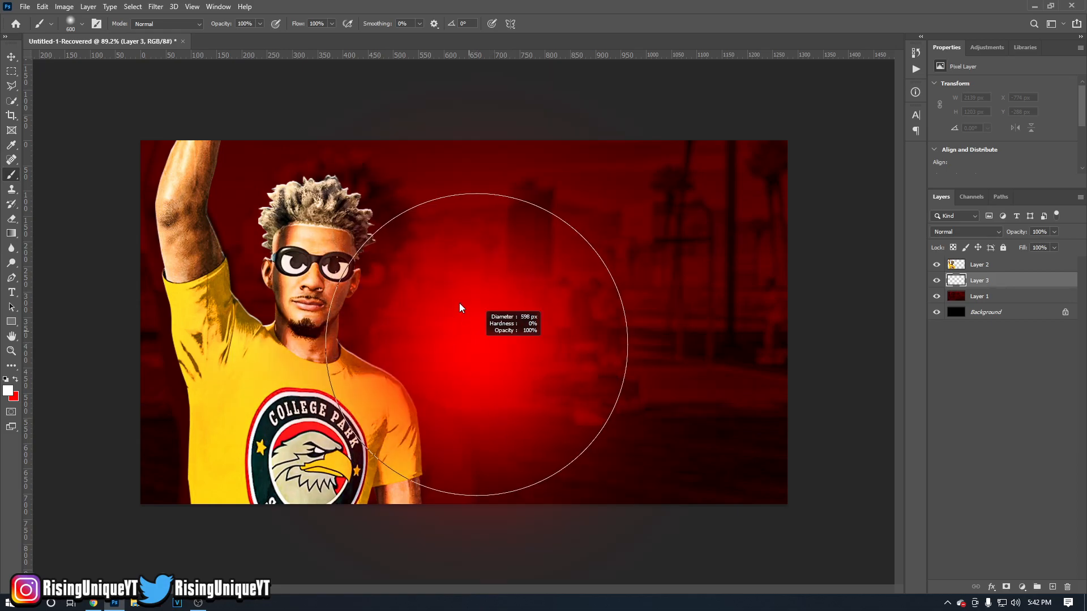
mouse_move(451, 245)
left_mouse_down()
mouse_move(478, 501)
mouse_move(403, 259)
mouse_move(249, 287)
mouse_move(445, 300)
mouse_move(413, 321)
mouse_move(431, 323)
mouse_move(376, 340)
mouse_move(209, 349)
mouse_move(500, 331)
mouse_move(462, 359)
mouse_move(783, 328)
mouse_move(256, 384)
mouse_move(266, 433)
mouse_move(284, 215)
left_mouse_up()
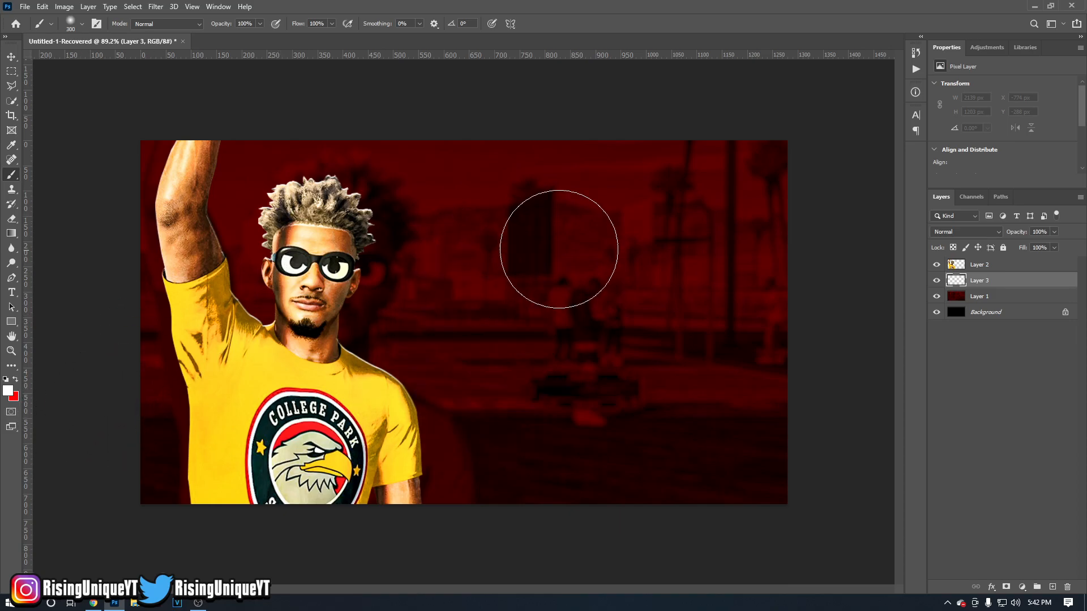
Switch the painting colour to red and paint a large soft glow behind the figure's chest with a brush of about 594 px.
key("x")
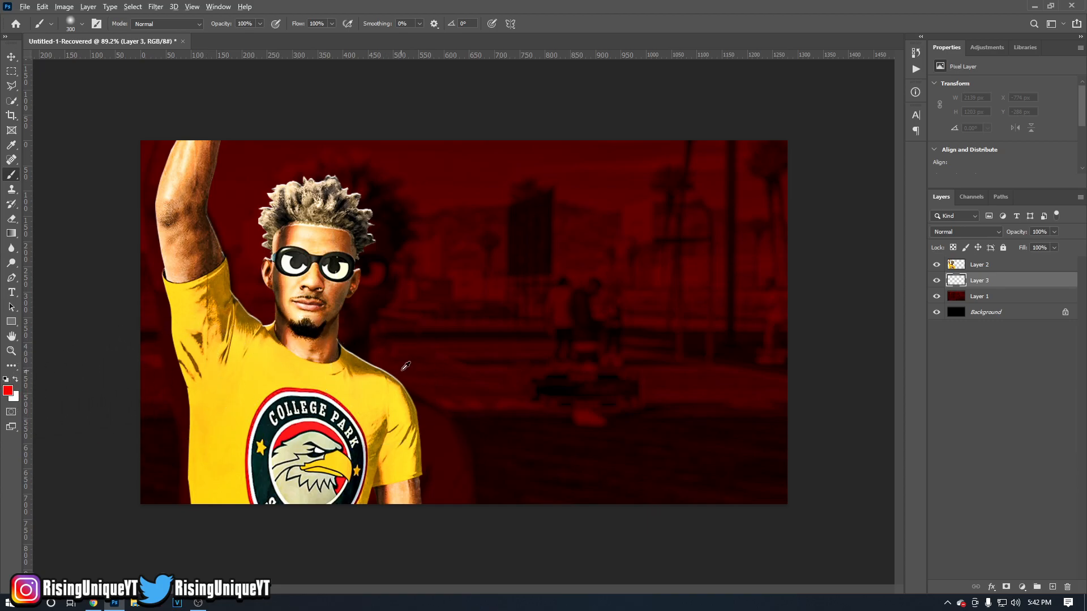
mouse_move(401, 370)
left_mouse_down()
mouse_move(365, 366)
mouse_move(444, 365)
mouse_move(416, 349)
mouse_move(431, 349)
left_mouse_up()
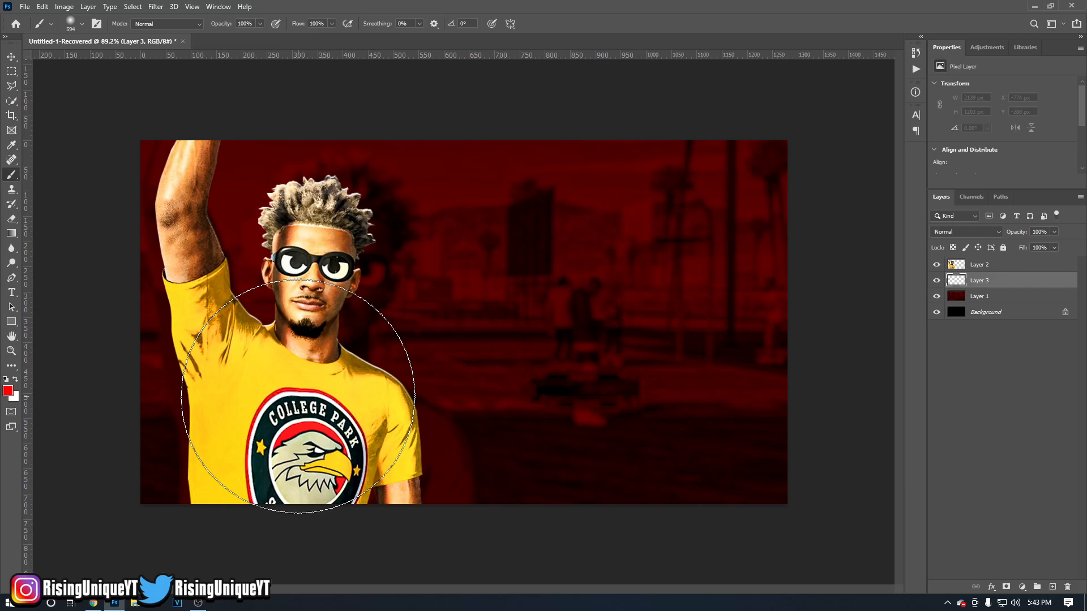
left_click(298, 396)
left_click_drag(551, 346, 433, 361)
left_click_drag(333, 364, 347, 368)
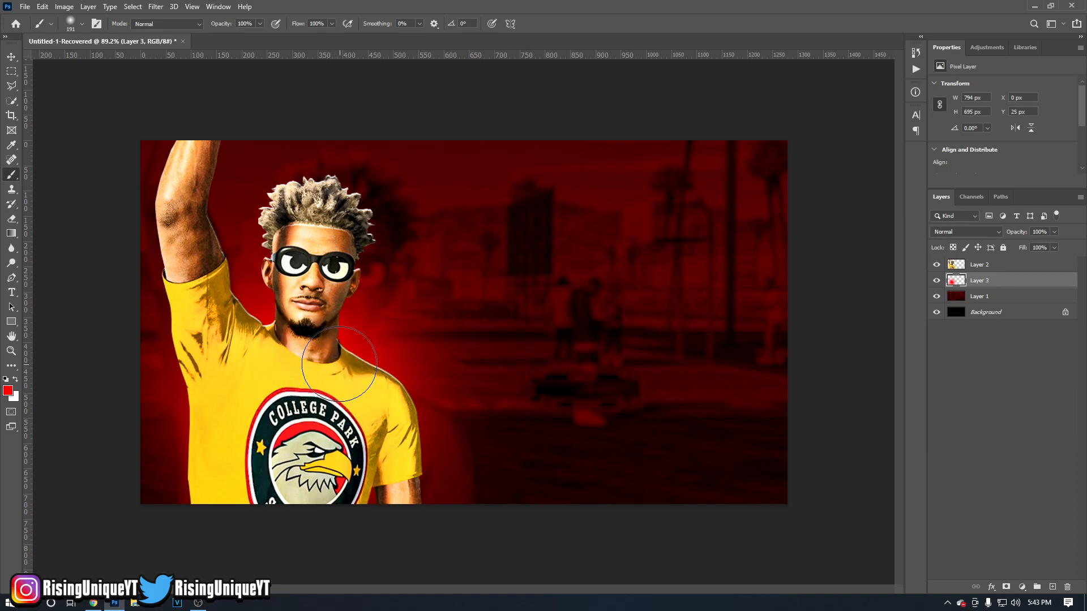
Paint a tighter red glow along the figure's torso, shoulders and raised arm with a smaller brush, undoing the last strokes.
mouse_move(384, 415)
left_mouse_down()
mouse_move(386, 499)
mouse_move(303, 482)
mouse_move(212, 487)
mouse_move(233, 449)
mouse_move(215, 358)
left_mouse_up()
mouse_move(201, 265)
left_mouse_down()
mouse_move(179, 262)
mouse_move(209, 292)
left_mouse_up()
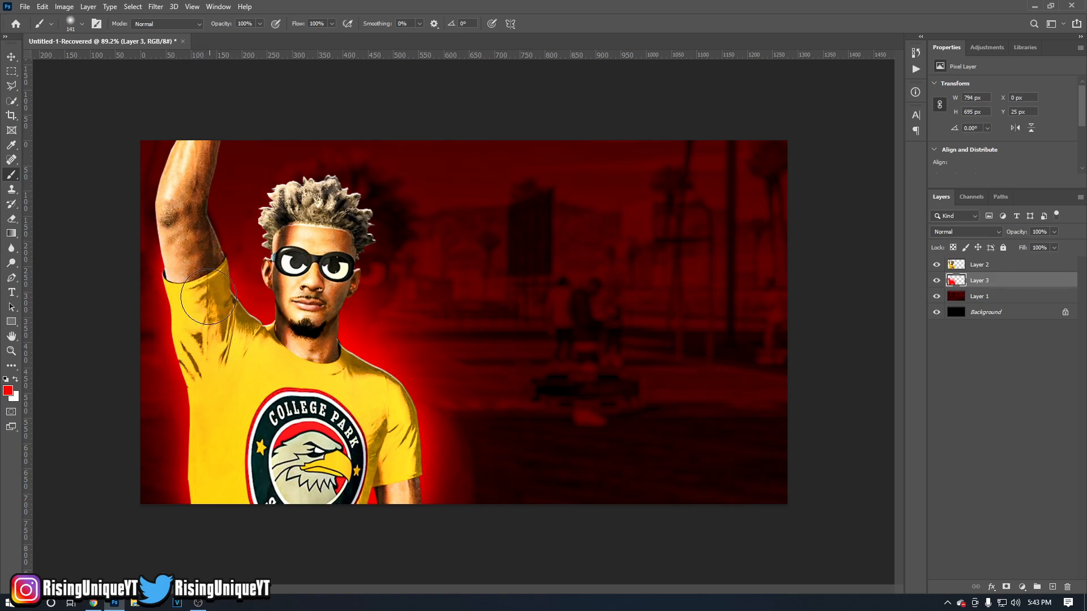
mouse_move(183, 251)
left_mouse_down()
mouse_move(182, 133)
mouse_move(170, 204)
mouse_move(187, 228)
mouse_move(249, 202)
mouse_move(227, 202)
left_mouse_up()
left_click_drag(198, 183, 191, 177)
key("ctrl+z")
key("ctrl+z")
key("ctrl+z")
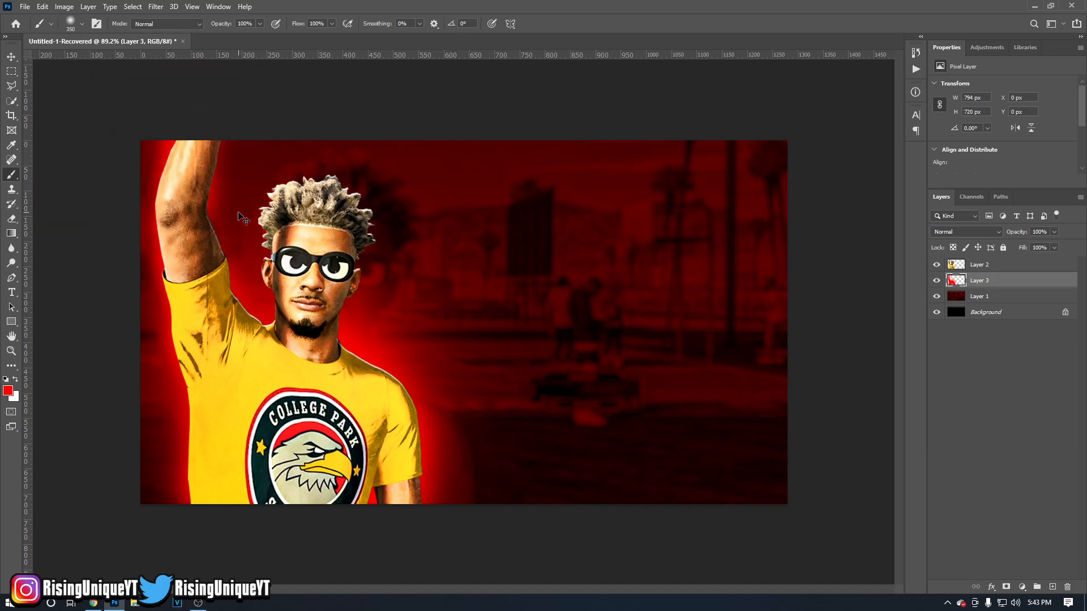
Paint the soft red glow along the raised arm and around the head and hair, using a brush of about 188 px.
left_click_drag(192, 205, 156, 198)
mouse_move(193, 144)
left_mouse_down()
mouse_move(151, 146)
mouse_move(202, 148)
left_mouse_up()
left_click_drag(296, 206, 330, 210)
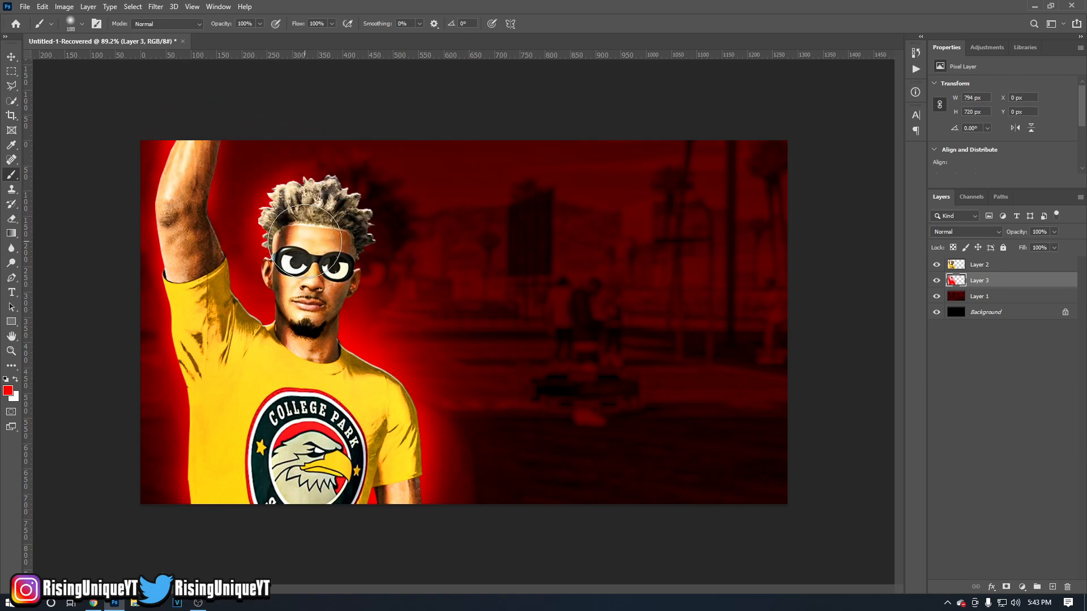
mouse_move(321, 200)
left_mouse_down()
mouse_move(336, 224)
mouse_move(345, 254)
left_mouse_up()
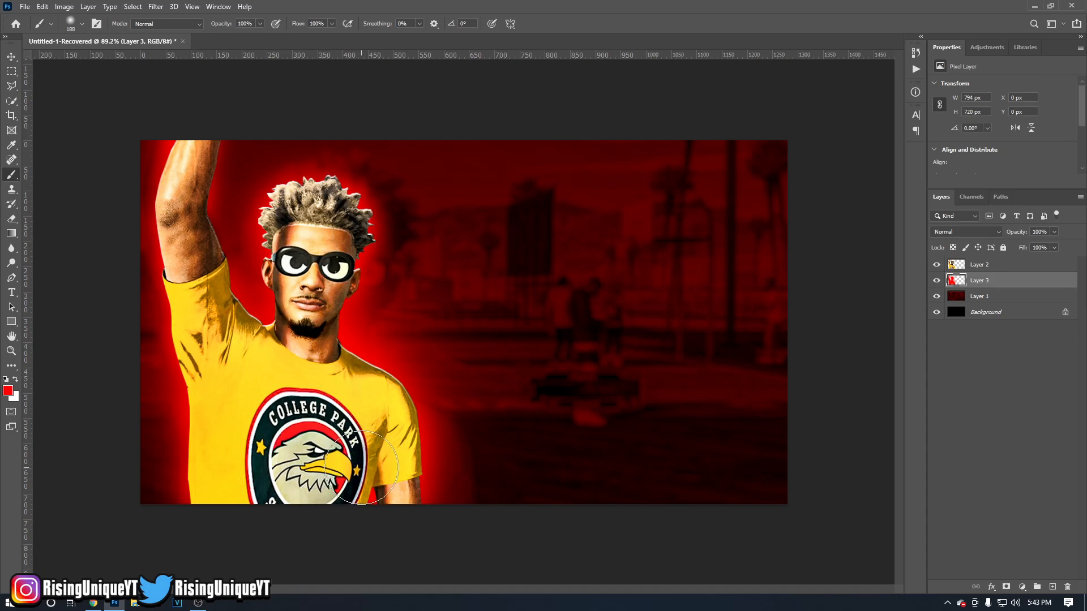
Create a new empty layer above the red glow layer and make white the painting colour.
left_click(1053, 587)
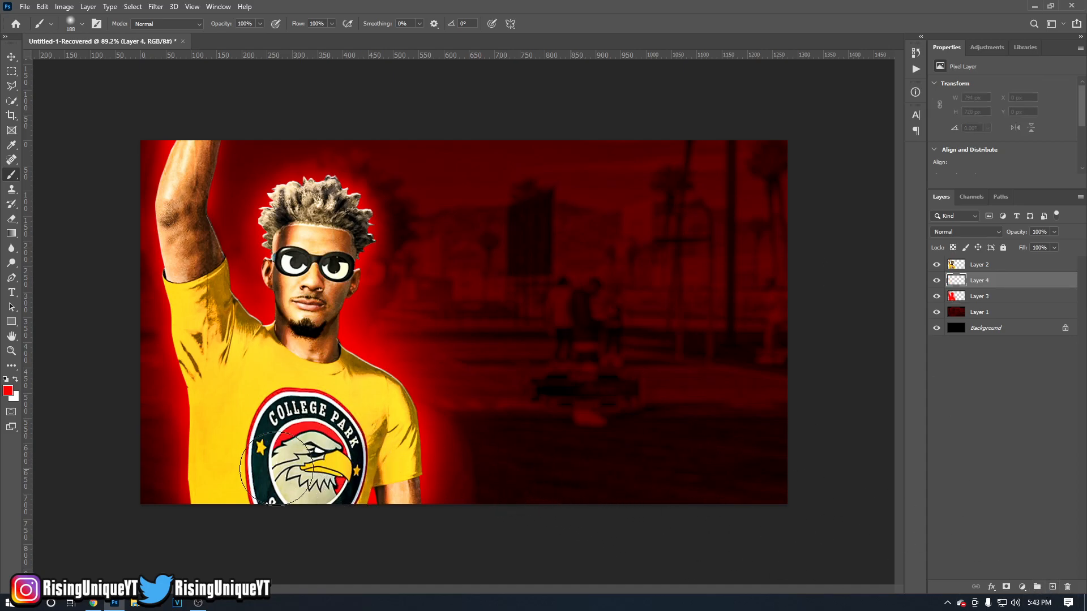
left_click(16, 380)
left_click(8, 389)
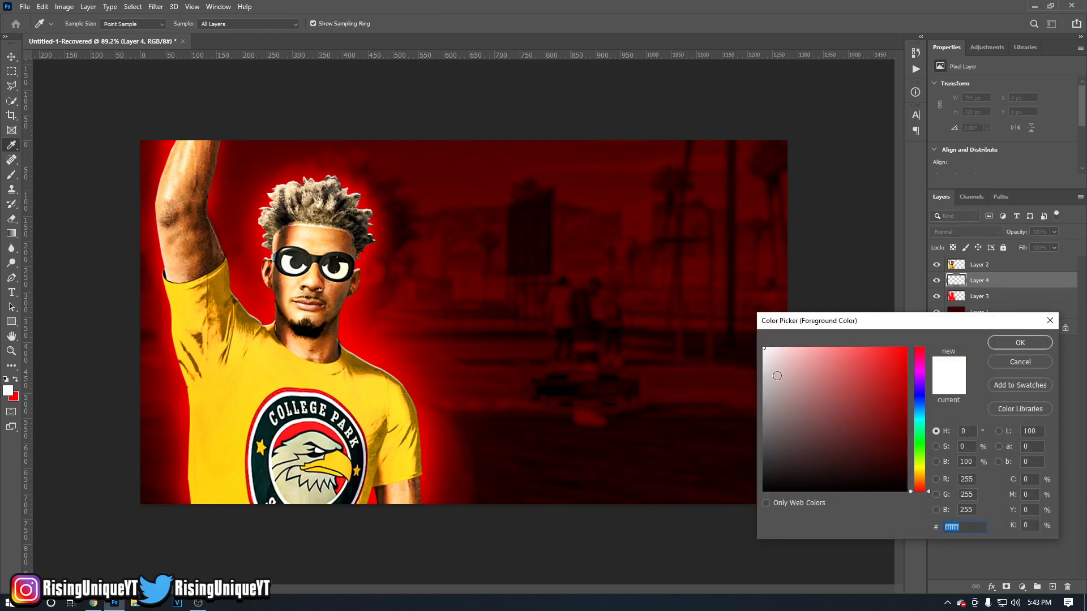
left_click(1020, 362)
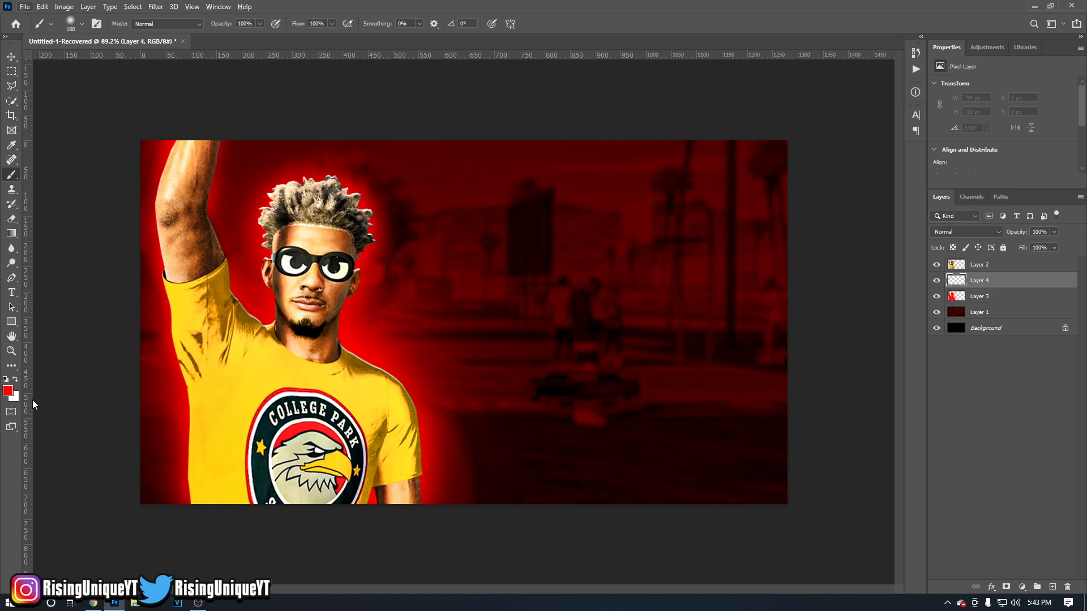
key("x")
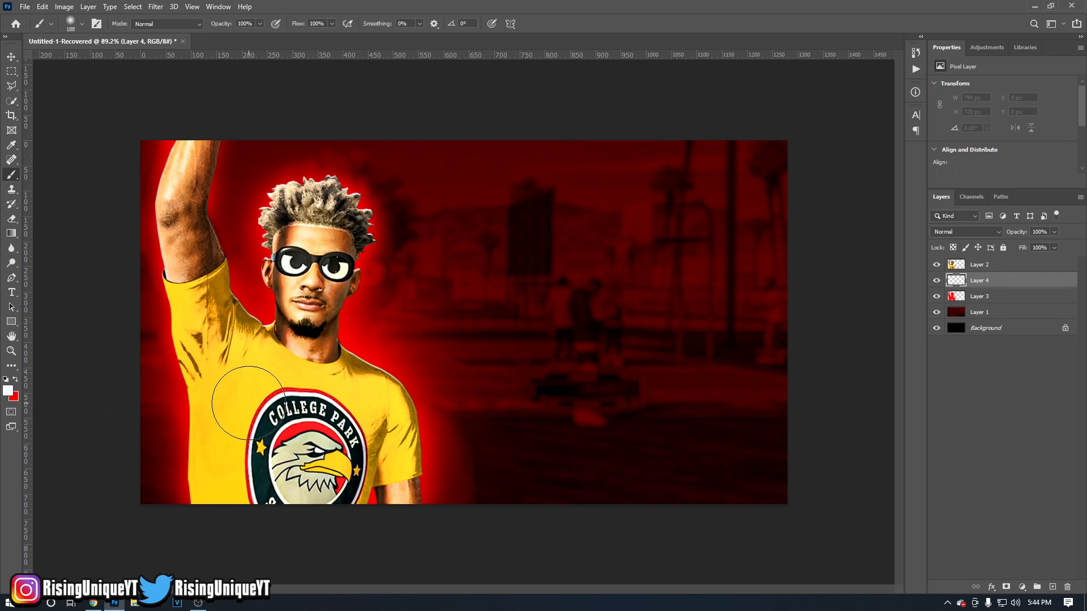
Paint a thinner soft white glow around the figure's torso, raised arm, head and shoulders on the new layer.
mouse_move(290, 396)
left_mouse_down("alt")
mouse_move(271, 389)
mouse_move(284, 386)
left_mouse_up("alt")
mouse_move(221, 481)
left_mouse_down()
mouse_move(205, 481)
mouse_move(223, 482)
mouse_move(221, 384)
mouse_move(196, 294)
mouse_move(174, 275)
mouse_move(186, 258)
mouse_move(170, 193)
mouse_move(191, 152)
mouse_move(195, 211)
left_mouse_up()
mouse_move(301, 226)
left_mouse_down("alt")
mouse_move(318, 225)
mouse_move(287, 224)
mouse_move(277, 240)
mouse_move(307, 212)
mouse_move(300, 195)
mouse_move(338, 201)
mouse_move(354, 227)
mouse_move(334, 255)
left_mouse_up("alt")
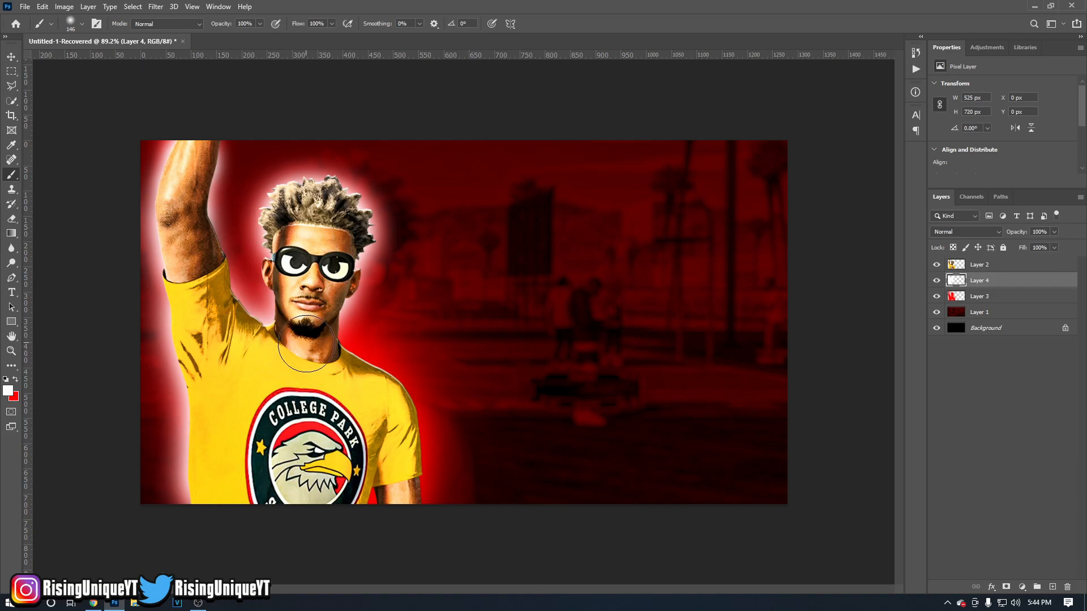
mouse_move(338, 372)
left_mouse_down()
mouse_move(391, 452)
mouse_move(365, 495)
mouse_move(416, 473)
left_mouse_up()
right_click(341, 402, "alt")
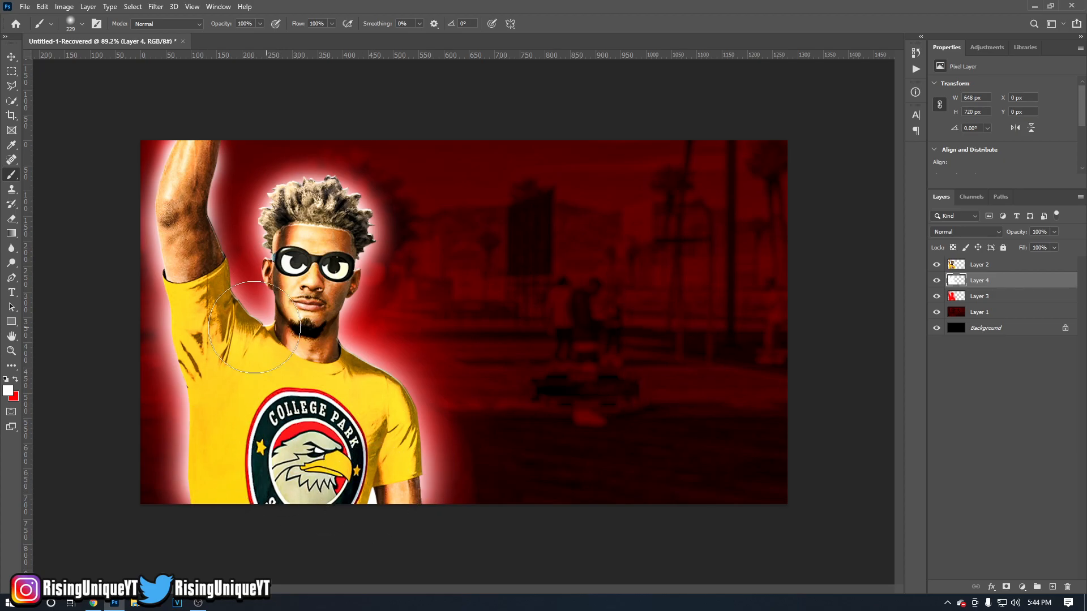
right_click(317, 268, "alt")
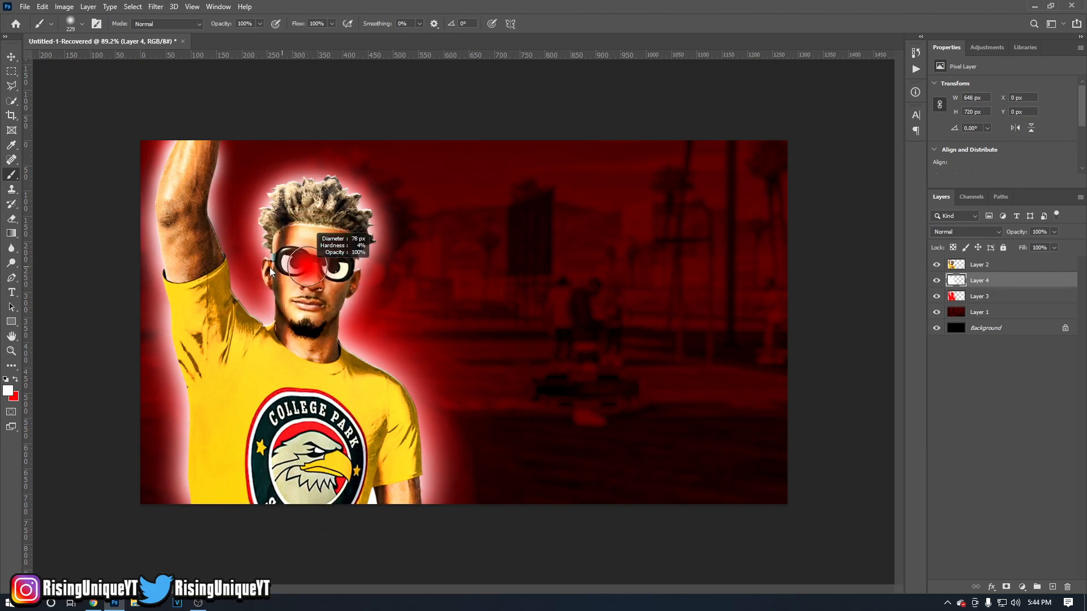
left_click(274, 274)
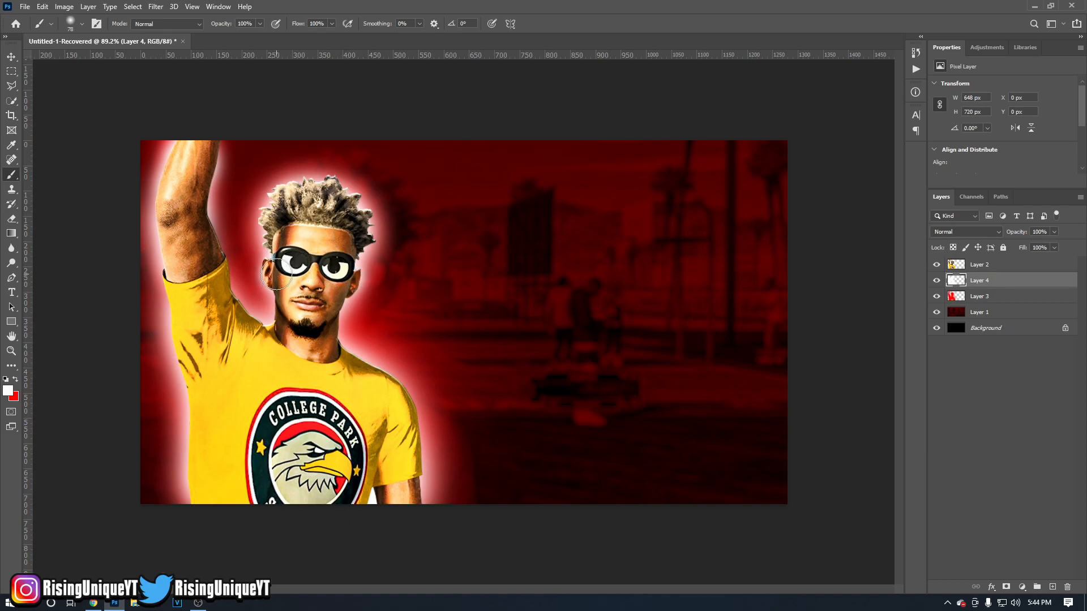
left_click_drag(201, 257, 209, 255, "alt")
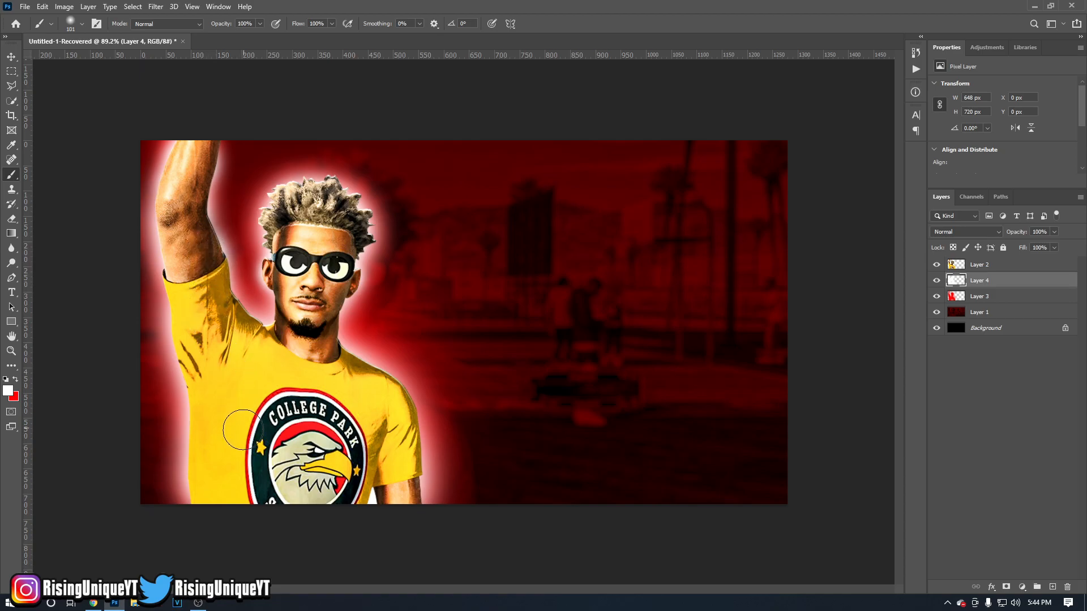
Set the white glow layer's blend mode to Screen and its opacity to 45%.
left_click(986, 232)
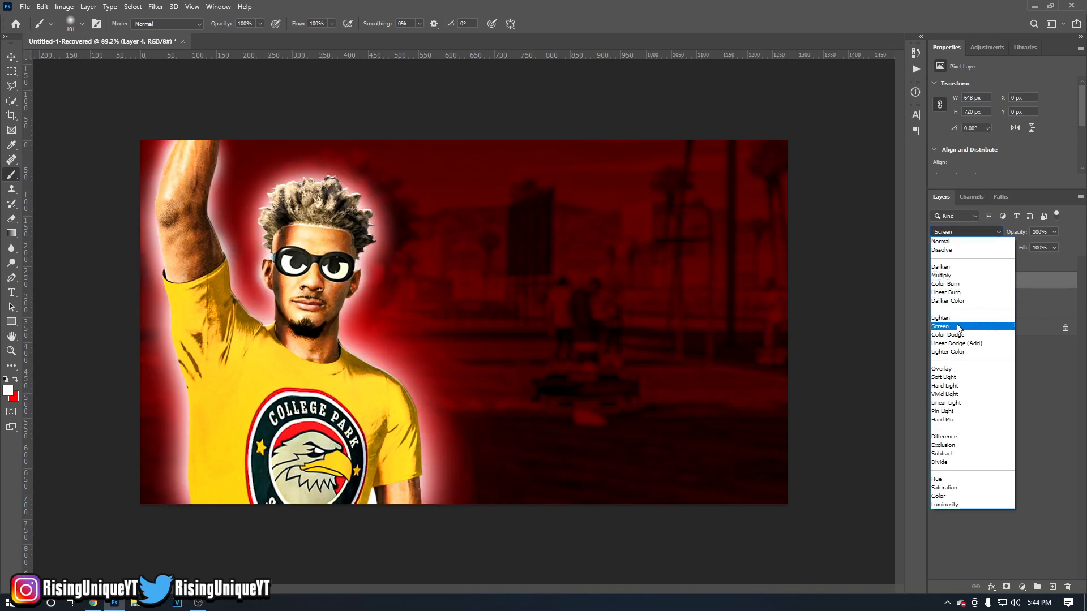
left_click(957, 326)
left_click_drag(1015, 232, 984, 231)
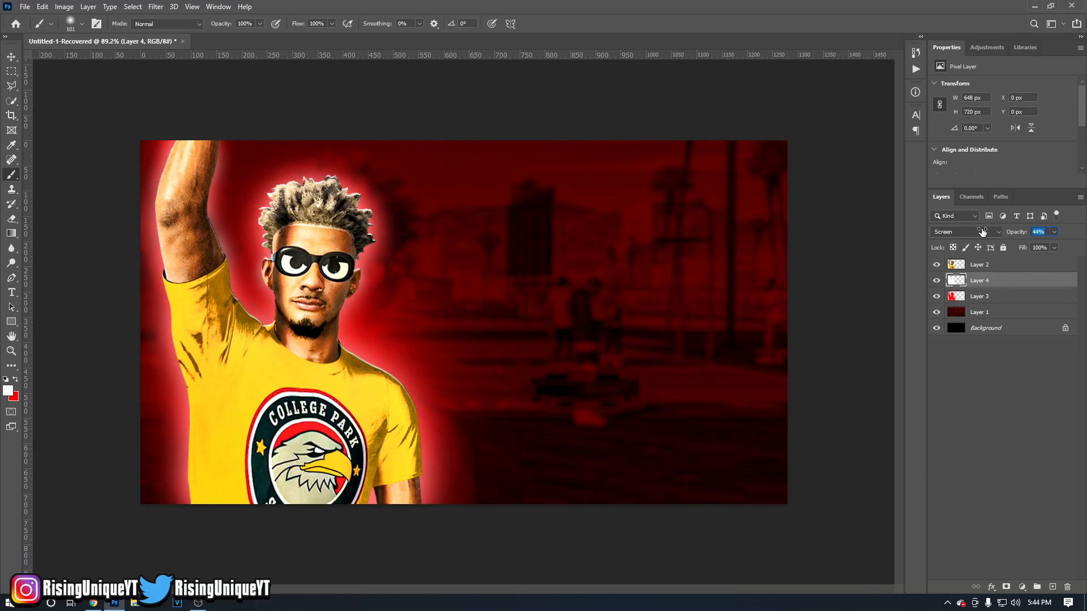
left_click_drag(983, 232, 980, 232)
left_click(14, 59)
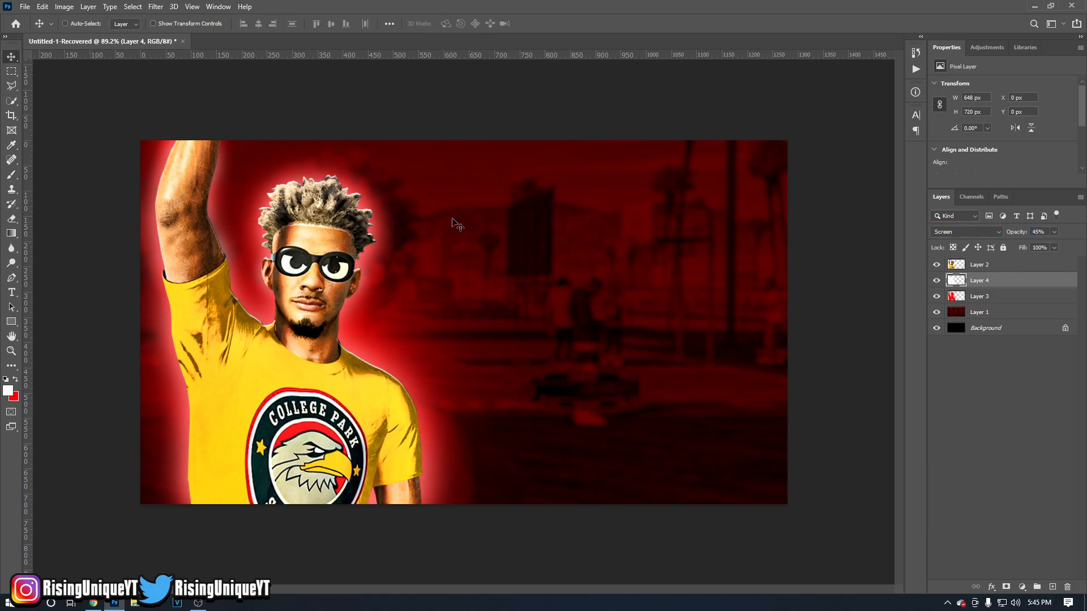
Create a new empty layer directly above the figure layer.
left_click(988, 267)
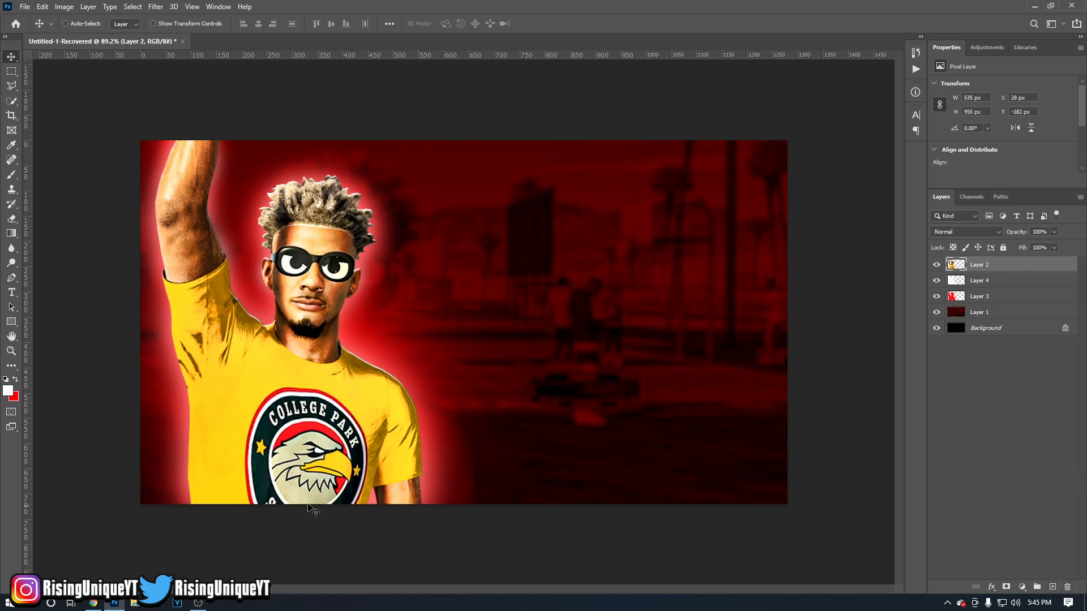
left_click(936, 297)
left_click(935, 298)
left_click(936, 297)
left_click(935, 298)
left_click(1052, 587)
Clip the new layer to the figure layer, then release it and toggle the figure layer's visibility.
left_click(996, 268, "alt")
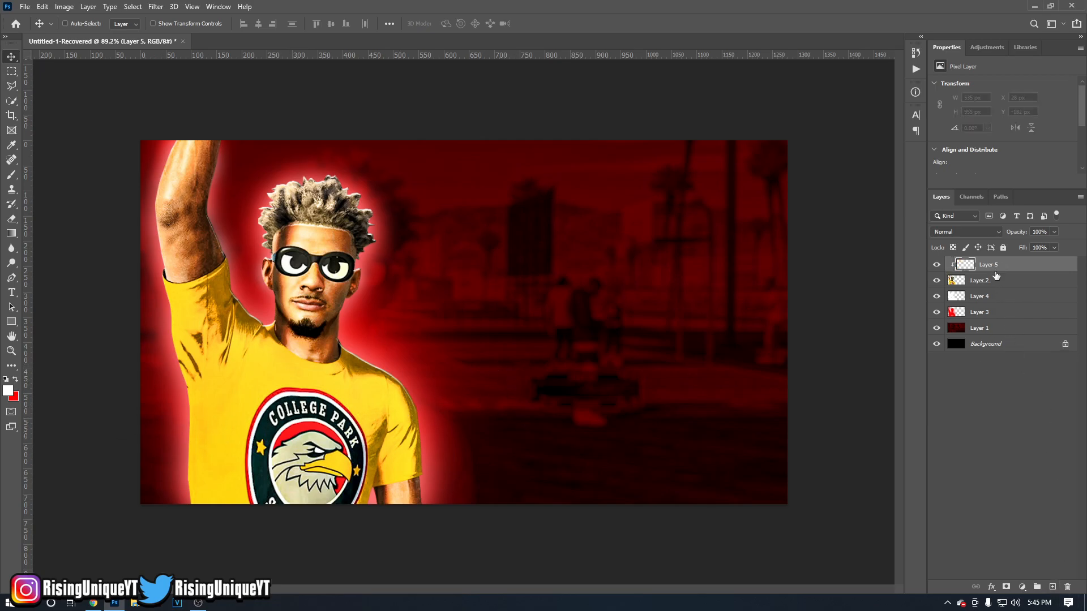
left_click(995, 273, "alt")
left_click(976, 281)
left_click(937, 280)
left_click(937, 281)
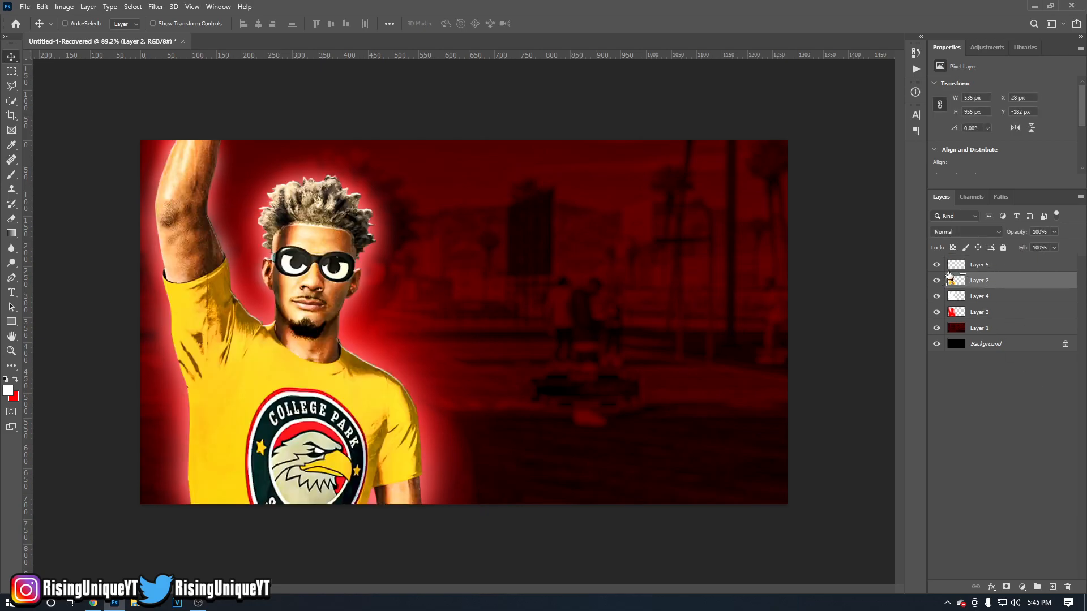
Apply a clipping mask to the new empty layer, confining it to the figure layer below.
left_click(986, 262)
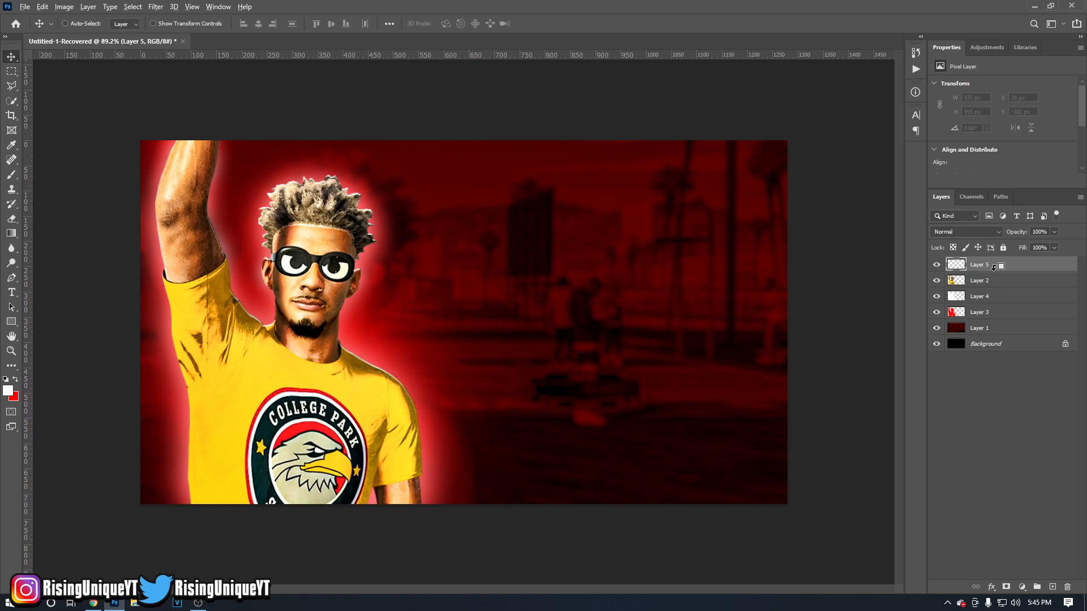
left_click(994, 268, "alt")
right_click(979, 266)
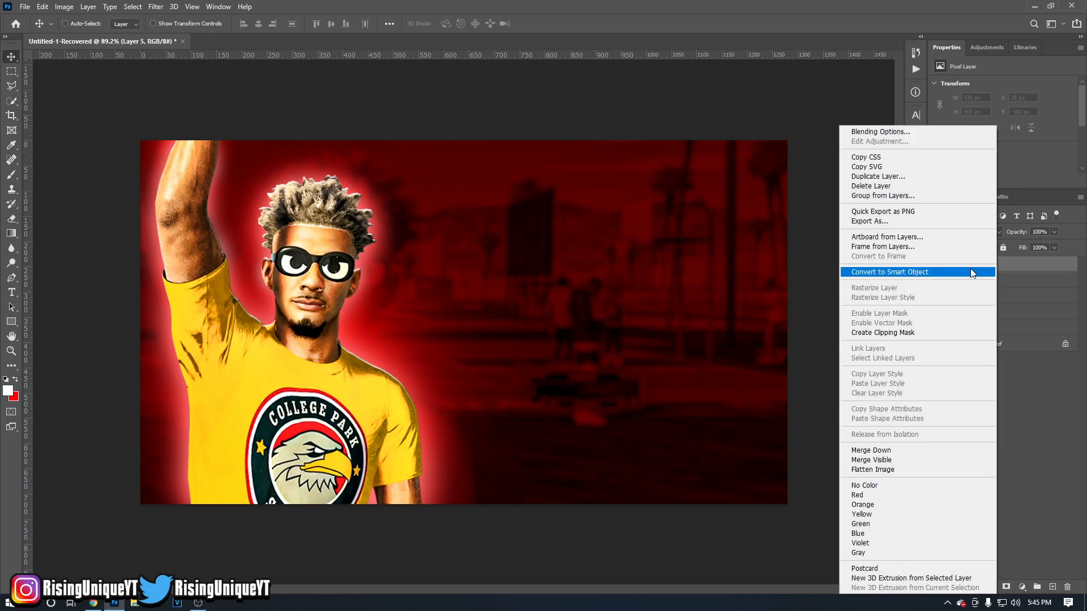
left_click(889, 332)
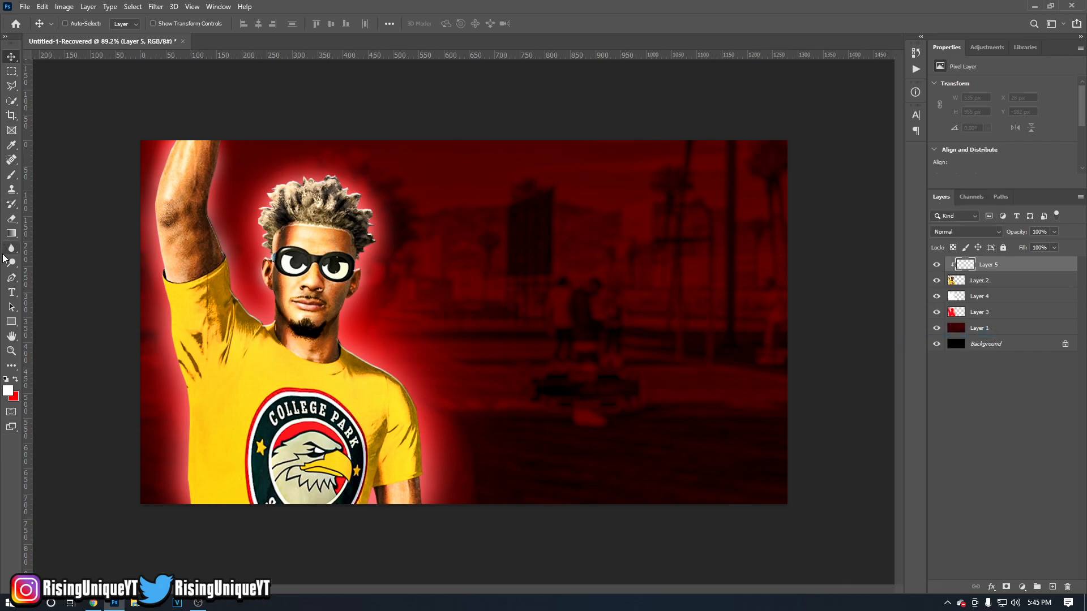
Set the foreground colour to light red ff7070 and activate the Brush tool.
left_click(8, 391)
left_click_drag(847, 362, 844, 337)
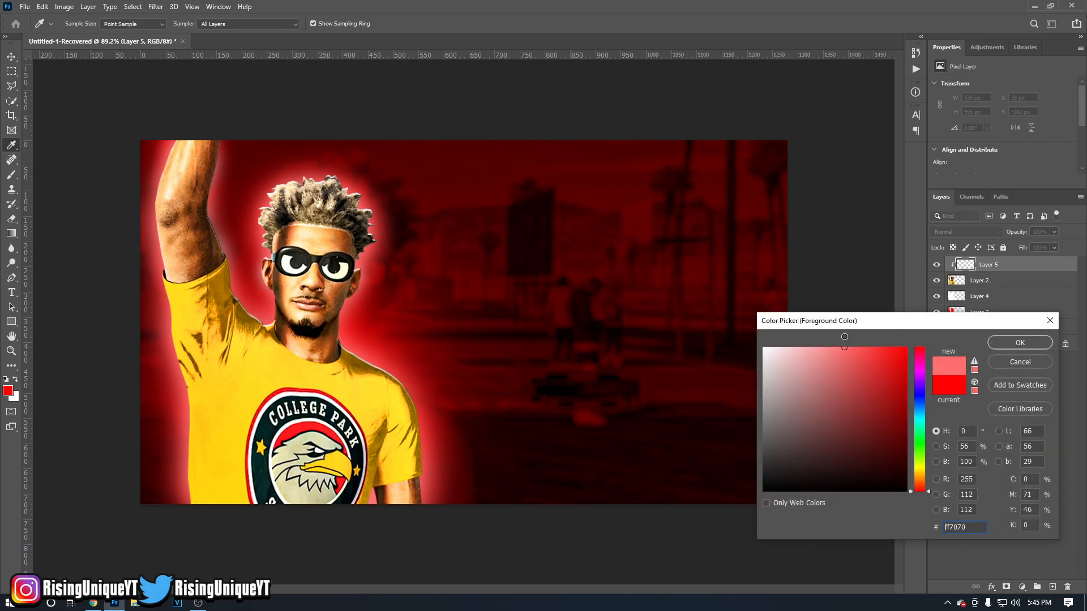
left_click(1019, 345)
key("b")
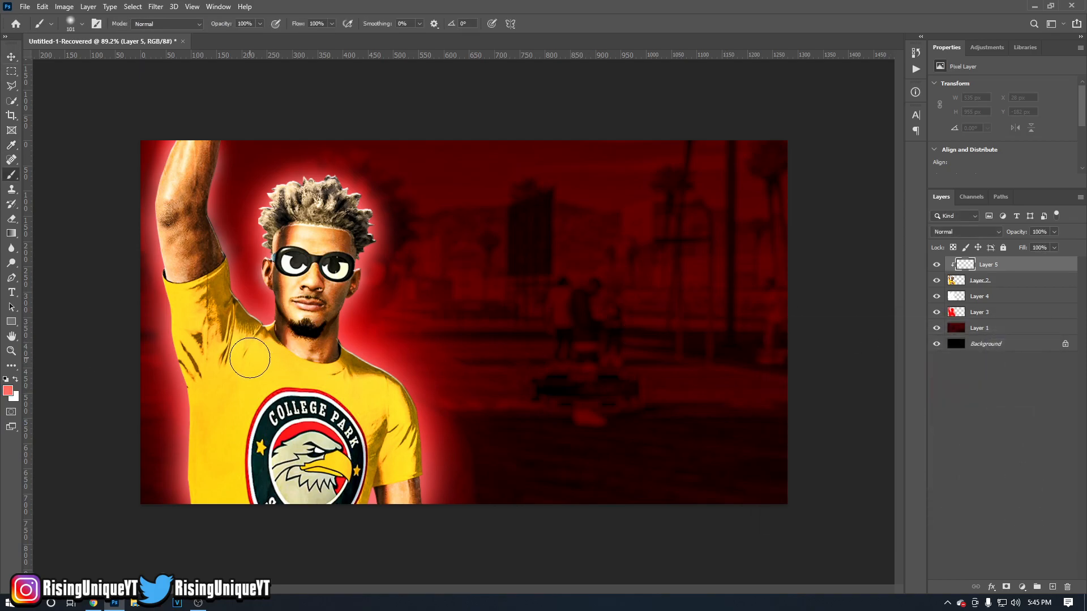
Paint light red edge lighting along both sides of the figure on the clipped layer, using a soft brush of about 175 px.
key("bracketright")
key("bracketright")
left_click_drag(175, 404, 169, 430)
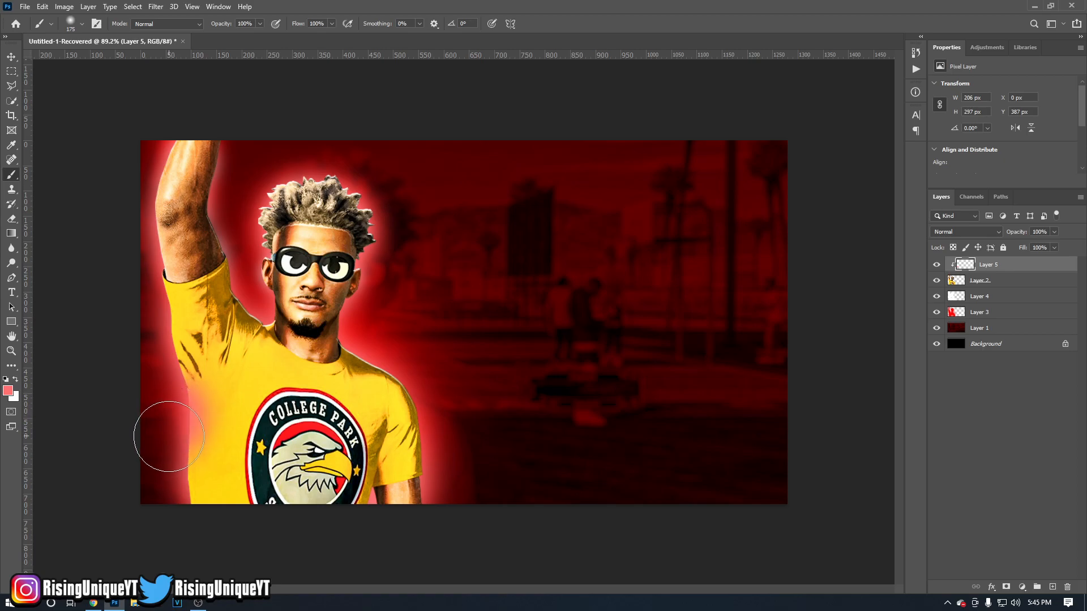
mouse_move(165, 481)
left_mouse_down()
mouse_move(172, 502)
mouse_move(165, 386)
mouse_move(146, 342)
mouse_move(138, 248)
mouse_move(147, 116)
left_mouse_up()
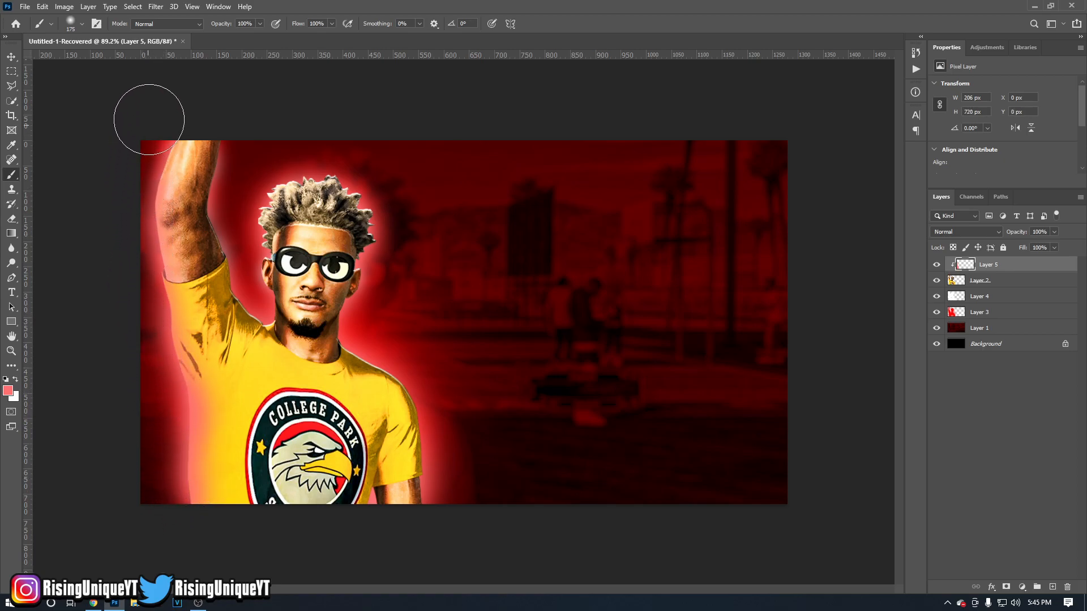
mouse_move(304, 151)
left_mouse_down()
mouse_move(279, 146)
mouse_move(359, 150)
mouse_move(418, 262)
mouse_move(383, 329)
mouse_move(434, 366)
mouse_move(465, 431)
mouse_move(475, 498)
mouse_move(376, 553)
mouse_move(417, 553)
mouse_move(469, 501)
left_mouse_up()
key("bracketright")
key("bracketright")
Set the clipped light red layer's blend mode to Linear Dodge (Add) and its opacity to 73%.
left_click(965, 232)
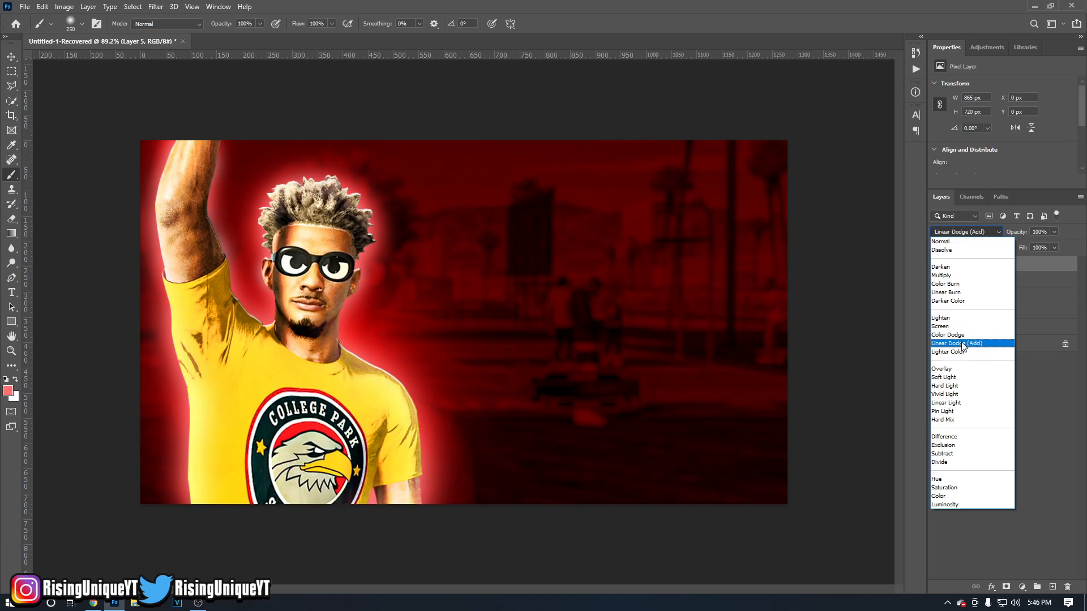
left_click(962, 344)
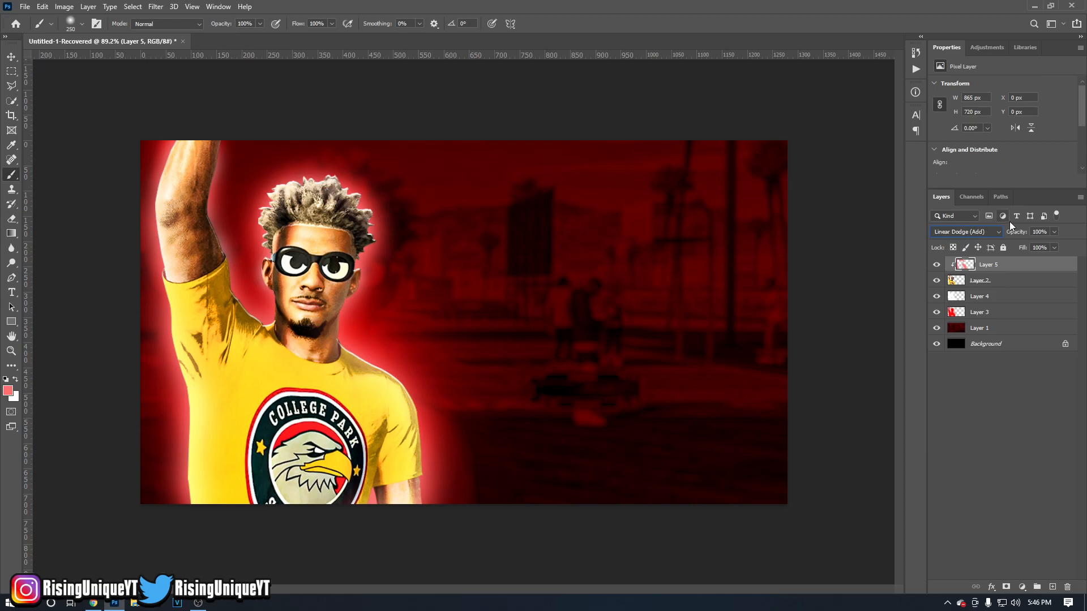
left_click_drag(1009, 232, 995, 233)
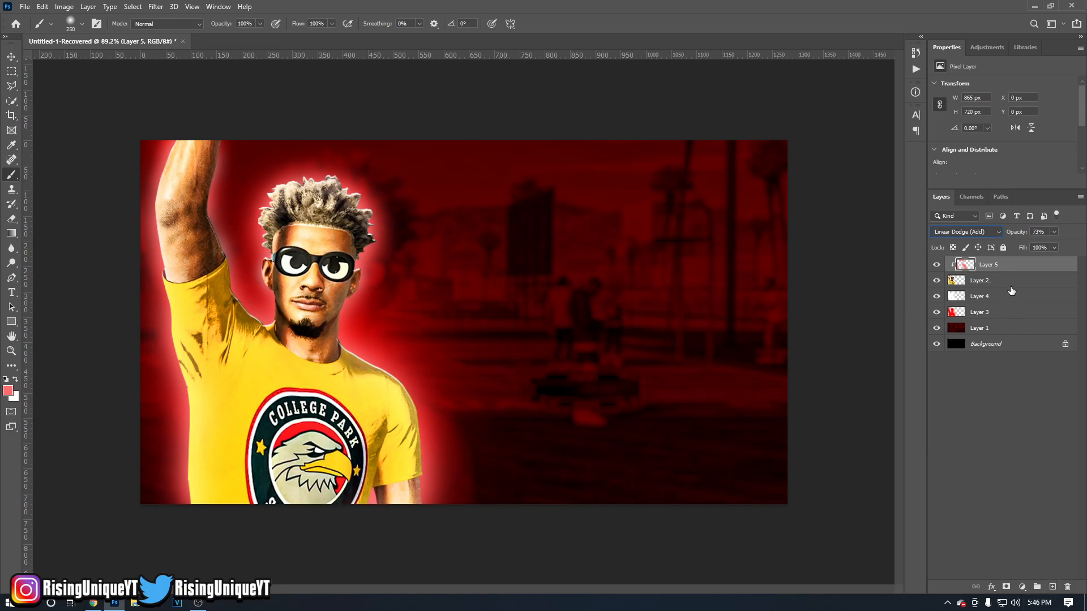
Paint a soft white highlight over the hair on a new clipped layer with a 200 px brush, and set its opacity to 20%.
left_click(1053, 587)
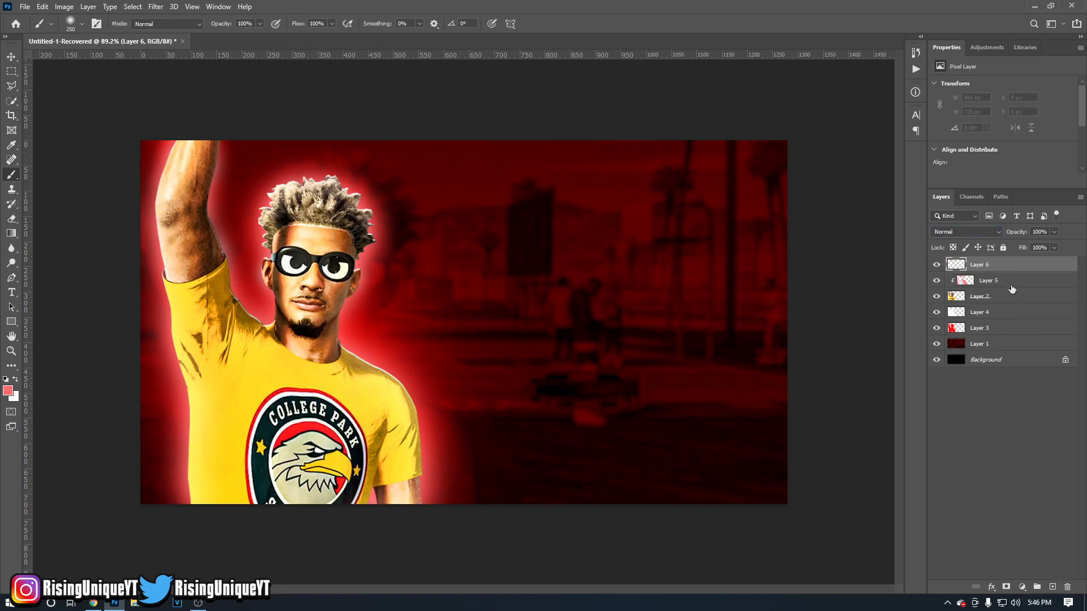
left_click(986, 267, "alt")
key("x")
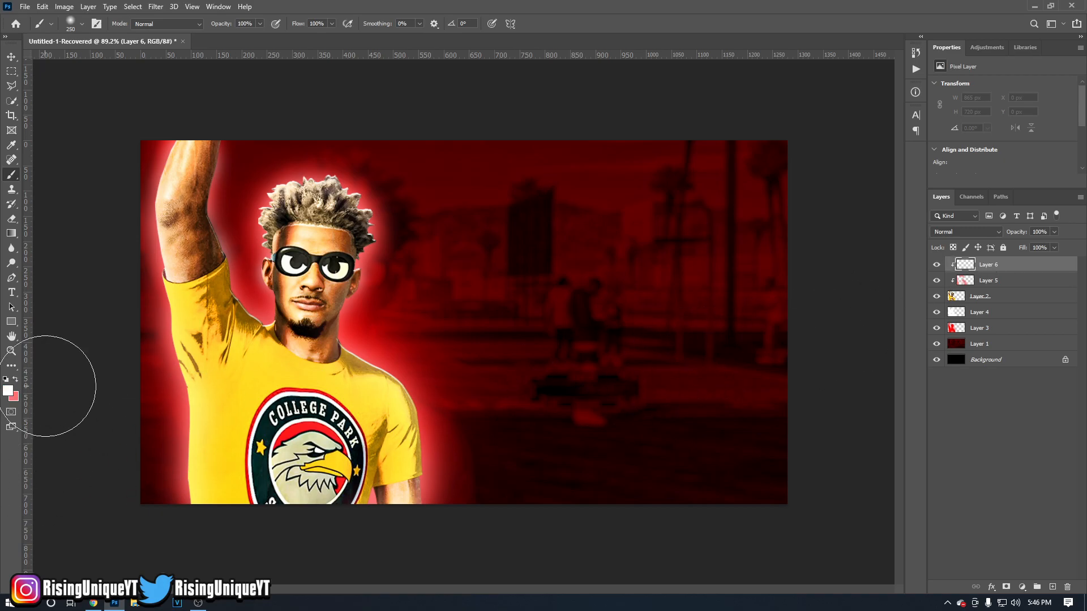
key("bracketleft")
key("bracketleft")
mouse_move(291, 141)
left_mouse_down()
mouse_move(389, 188)
mouse_move(330, 164)
mouse_move(241, 190)
left_mouse_up()
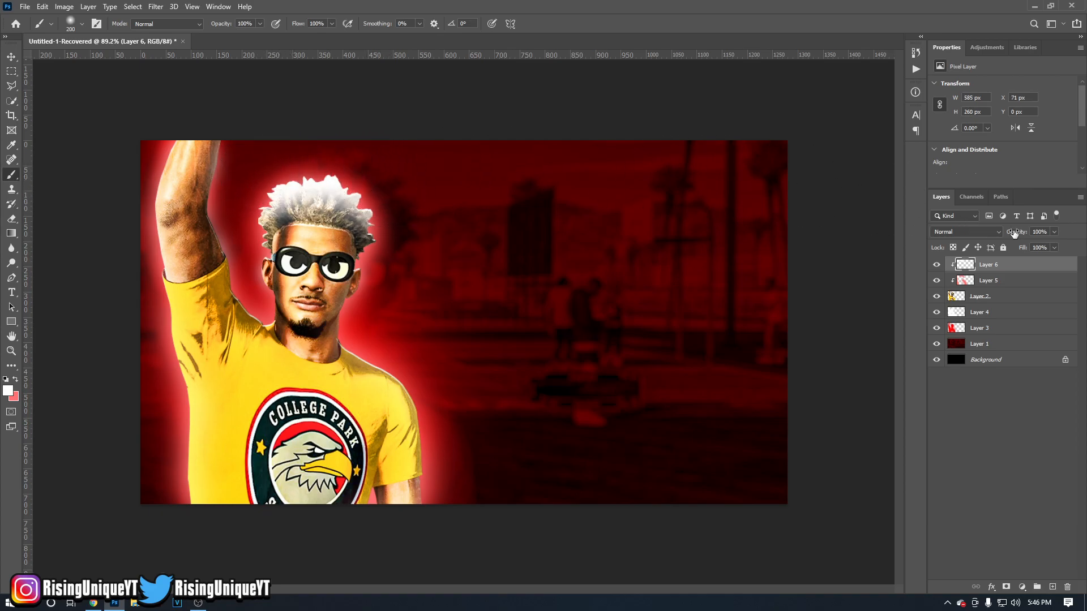
left_click_drag(984, 231, 964, 230)
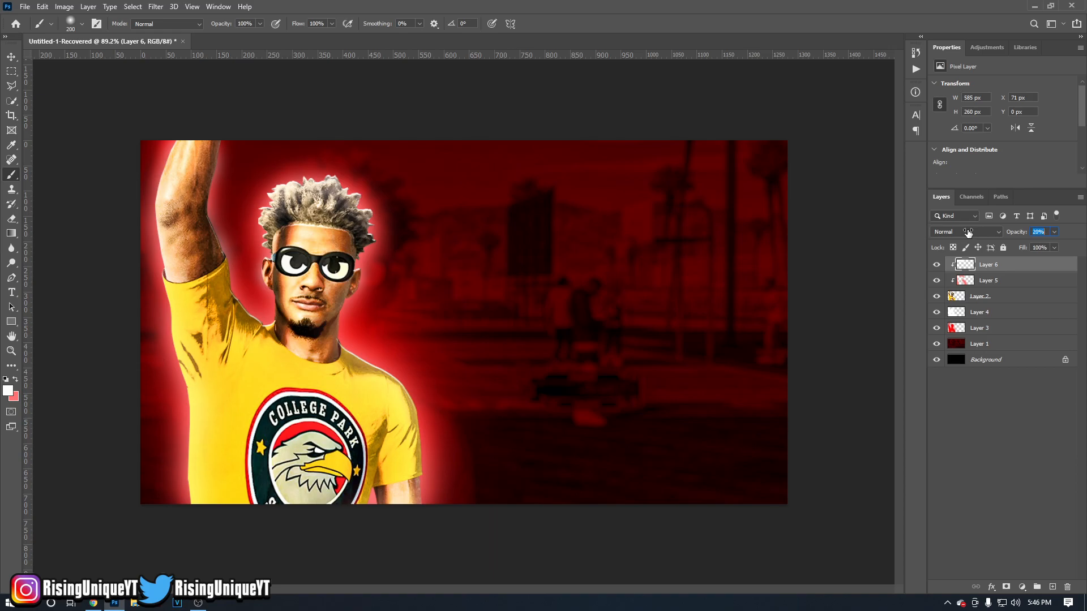
Add another new layer clipped to the figure and set the foreground colour to black 000000 for the Brush tool.
left_click(1052, 587)
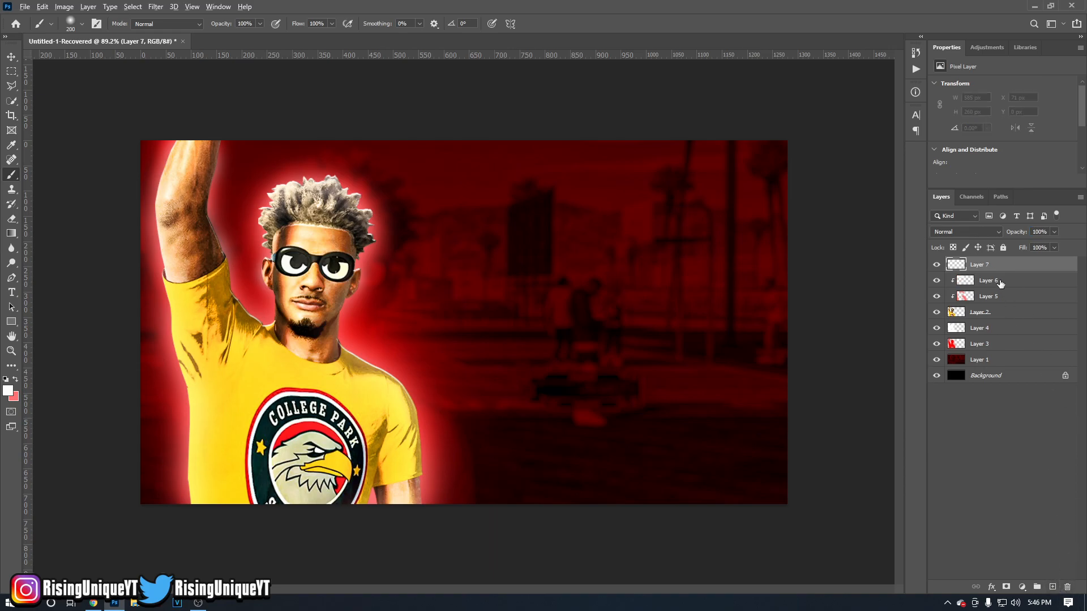
left_click(981, 272, "alt")
left_click(8, 390)
type("000000")
key("Return")
key("b")
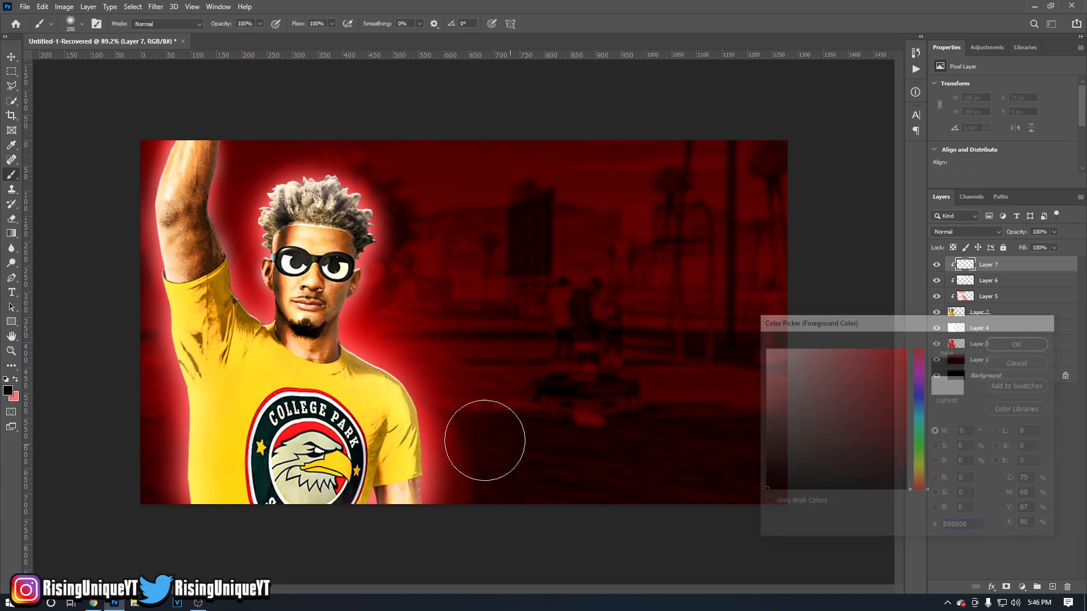
Paint soft black shading over the figure's lower body with a brush of about 300 px, and set the layer's opacity to 54%.
mouse_move(134, 454)
left_mouse_down()
mouse_move(171, 494)
mouse_move(253, 518)
mouse_move(340, 519)
mouse_move(464, 483)
mouse_move(316, 536)
mouse_move(205, 529)
mouse_move(100, 490)
left_mouse_up()
mouse_move(118, 432)
left_mouse_down()
mouse_move(118, 414)
mouse_move(117, 435)
left_mouse_up()
left_click_drag(433, 326, 467, 368)
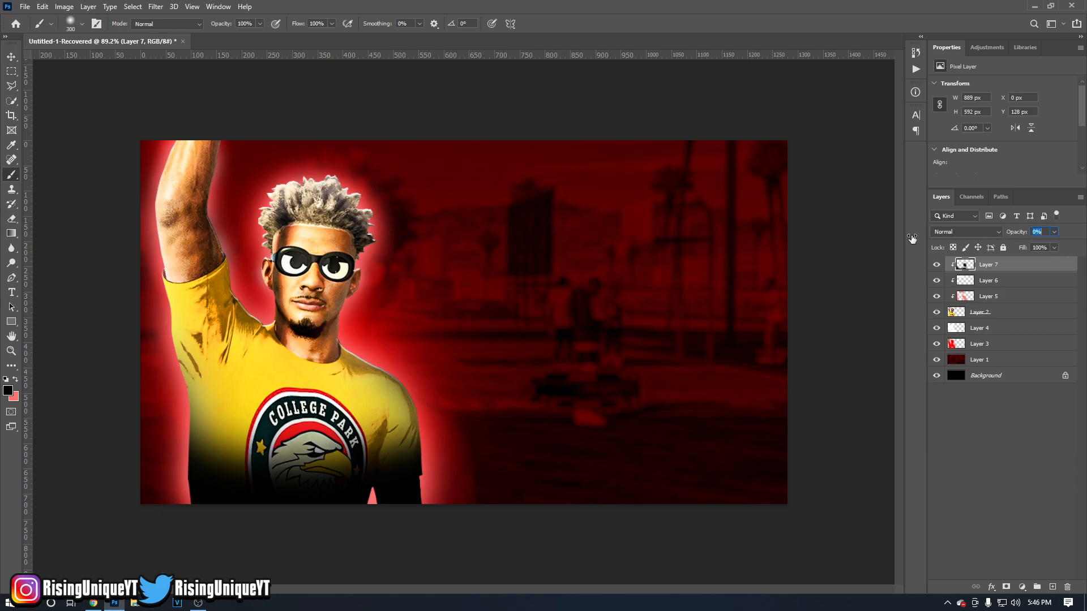
left_click_drag(933, 237, 927, 239)
mouse_move(926, 240)
left_mouse_down()
mouse_move(959, 243)
mouse_move(942, 245)
left_mouse_up()
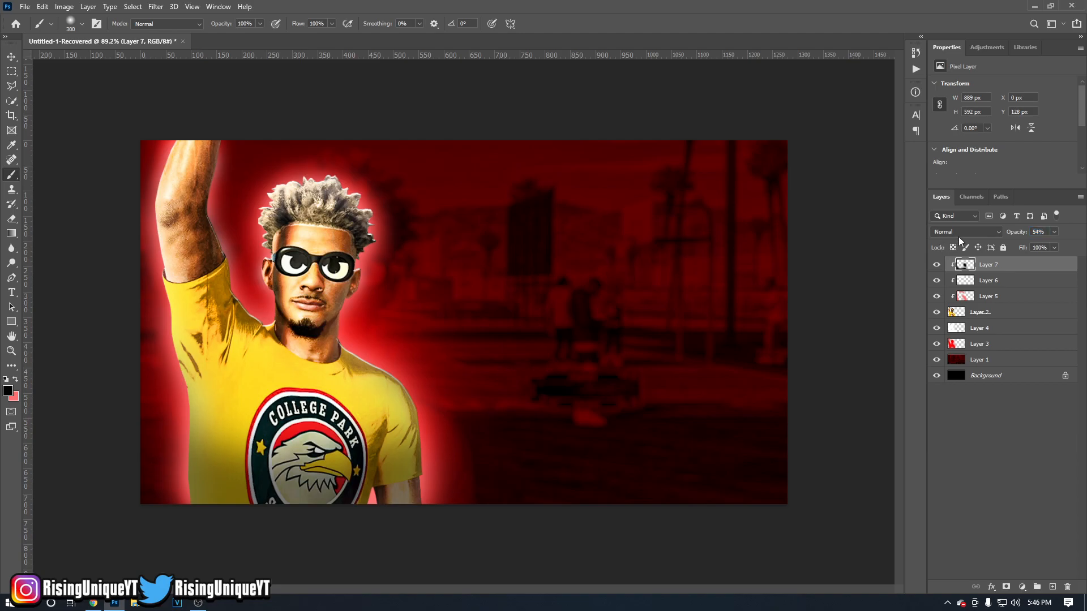
Set the black shading and white highlight layers to Overlay, and set the black shading layer's opacity to 63%.
left_click(959, 238)
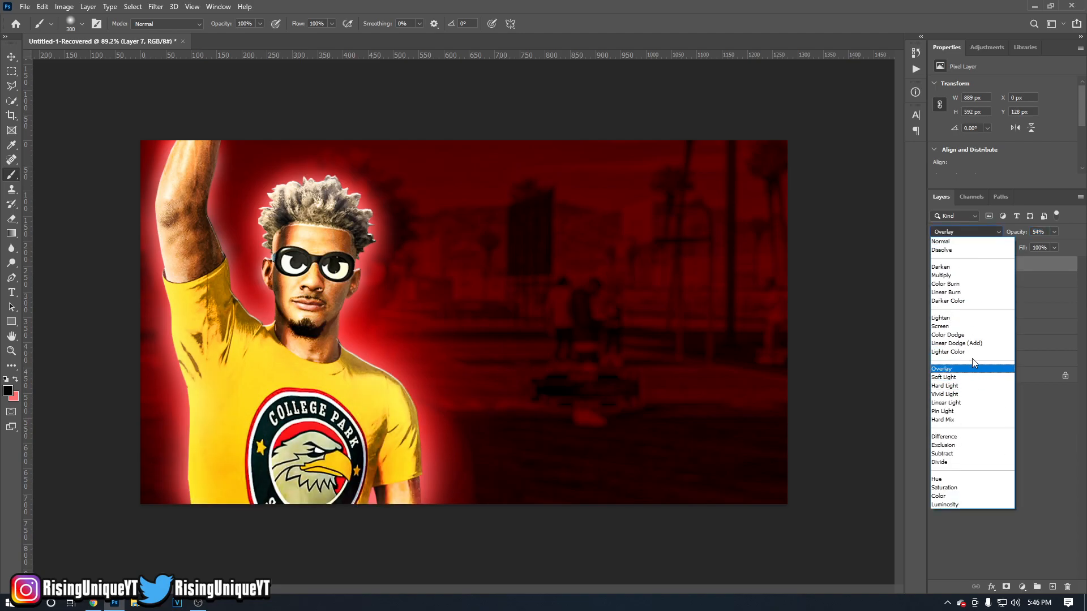
left_click(963, 370)
left_click(988, 286)
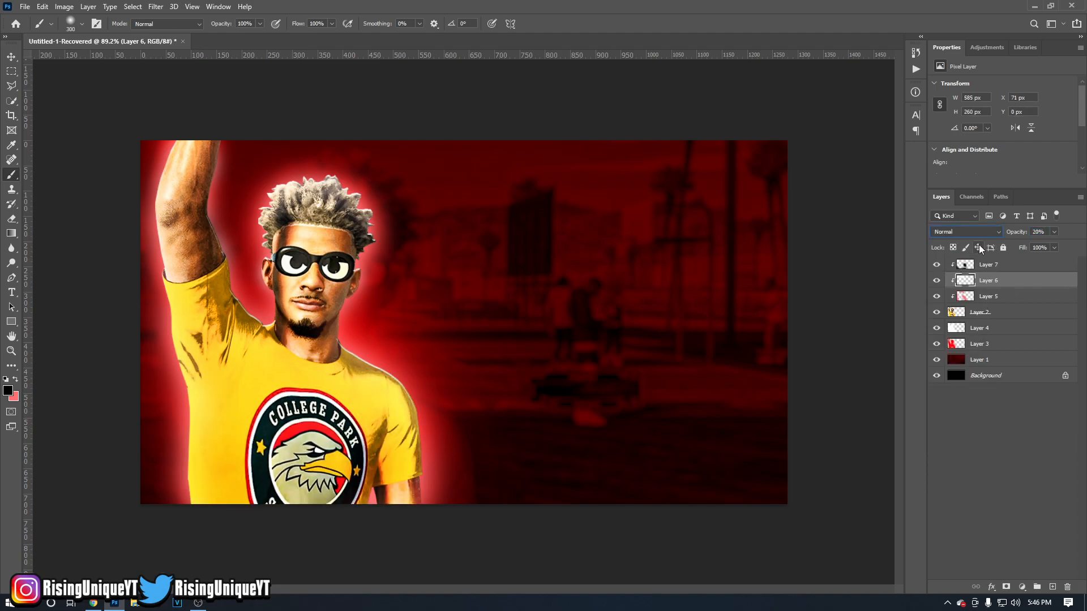
left_click(976, 233)
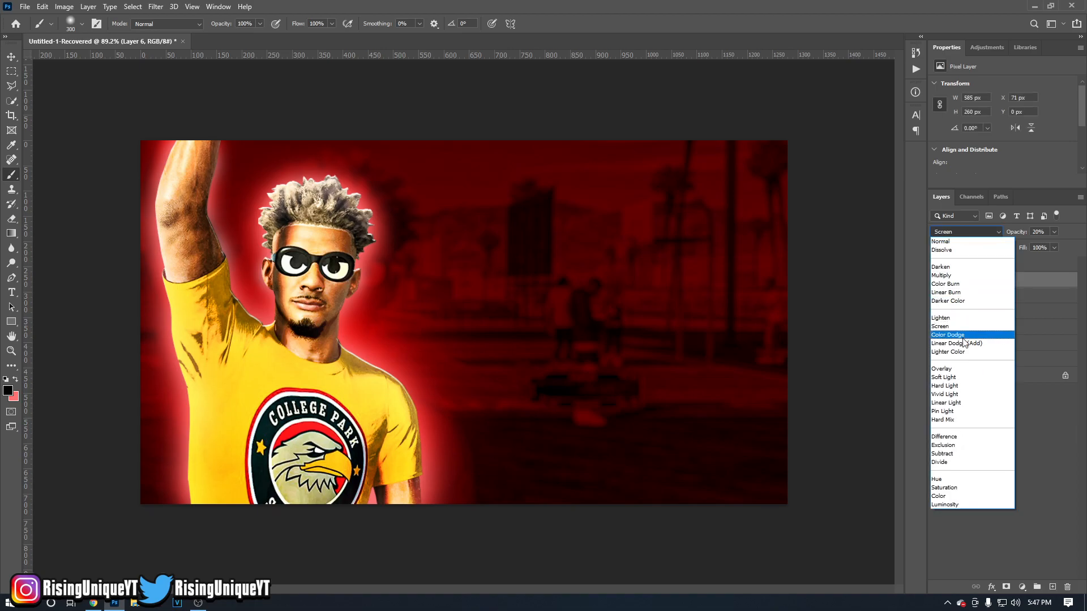
left_click(956, 369)
left_click(1005, 263)
left_click_drag(1022, 232, 1024, 232)
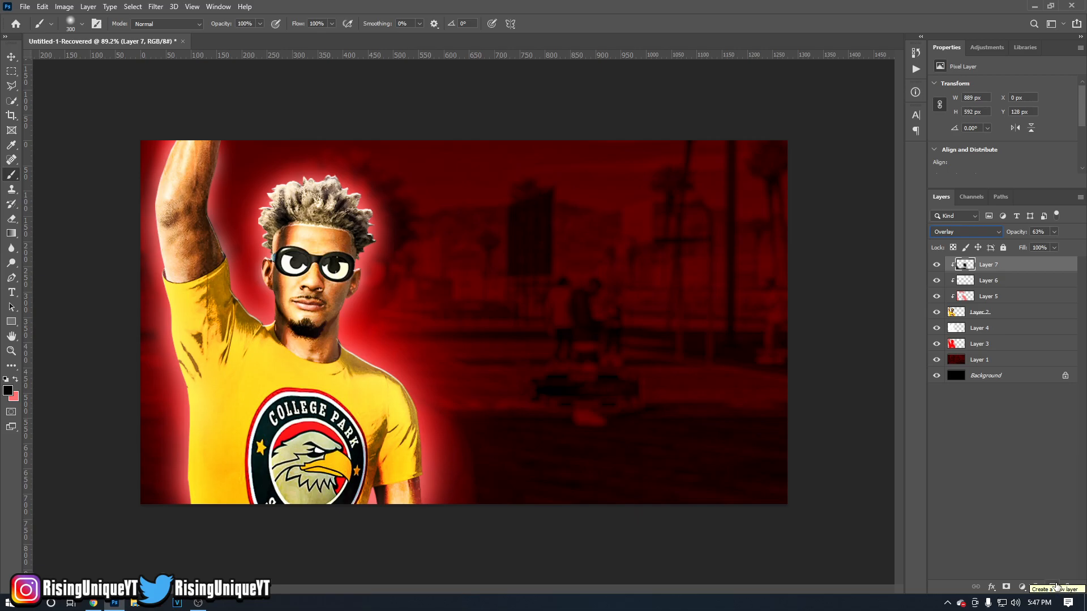
Add a new unclipped layer above the shading and set the foreground colour to bright red.
left_click(1054, 587)
left_click(16, 379)
left_click(7, 390)
left_click(907, 347)
left_click(1019, 343)
Paint a soft red glow along the bottom edge of the canvas over the figure with a brush of about 444 px.
scroll(365, 425, "down", 7)
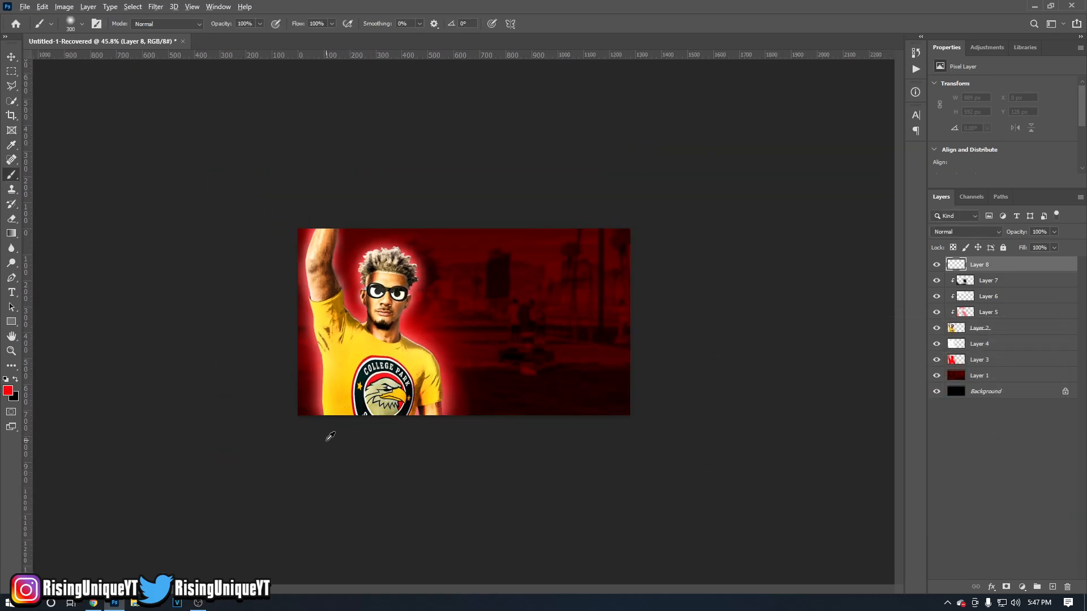
scroll(335, 433, "down", 3)
scroll(340, 430, "up", 5)
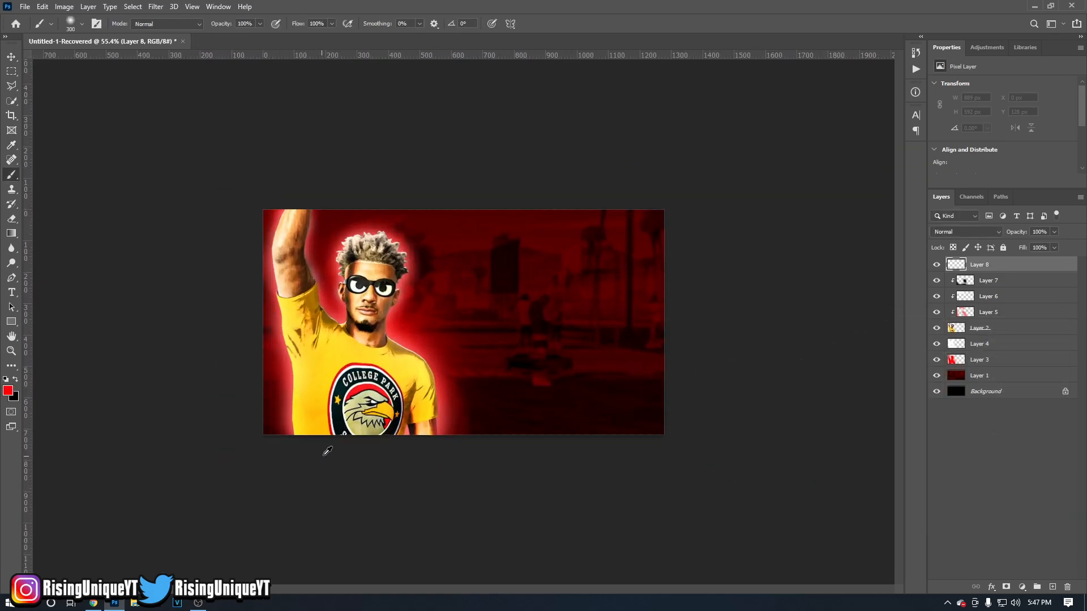
mouse_move(447, 372)
left_mouse_down()
mouse_move(419, 372)
mouse_move(484, 366)
mouse_move(471, 364)
left_mouse_up()
mouse_move(299, 473)
left_mouse_down()
mouse_move(361, 479)
mouse_move(438, 472)
mouse_move(395, 480)
mouse_move(262, 466)
left_mouse_up()
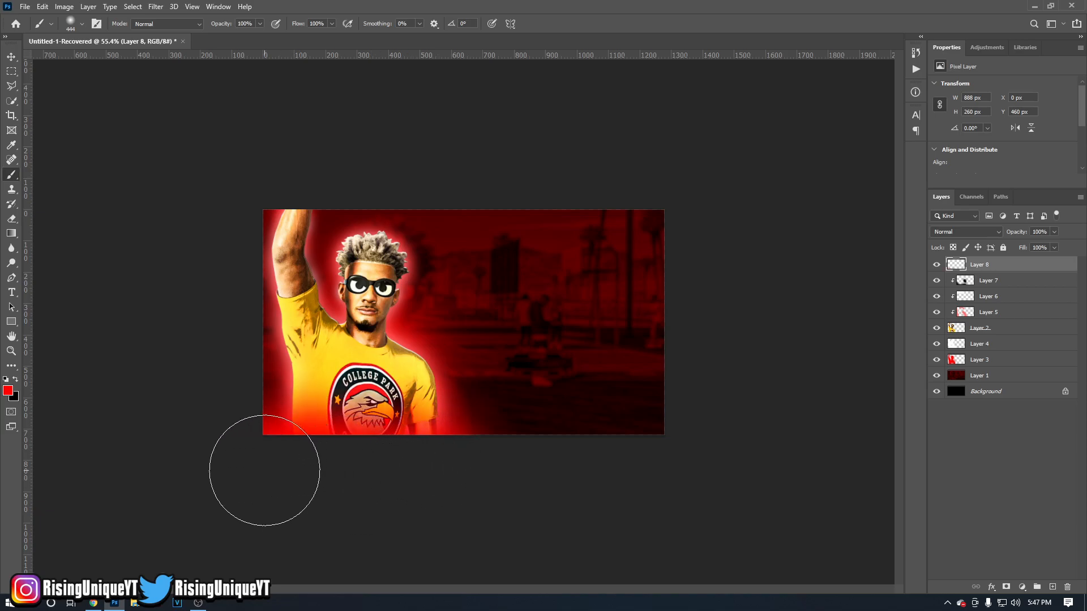
Set the red bottom glow layer's blend mode to Linear Dodge (Add) and its opacity to 62%.
left_click(966, 231)
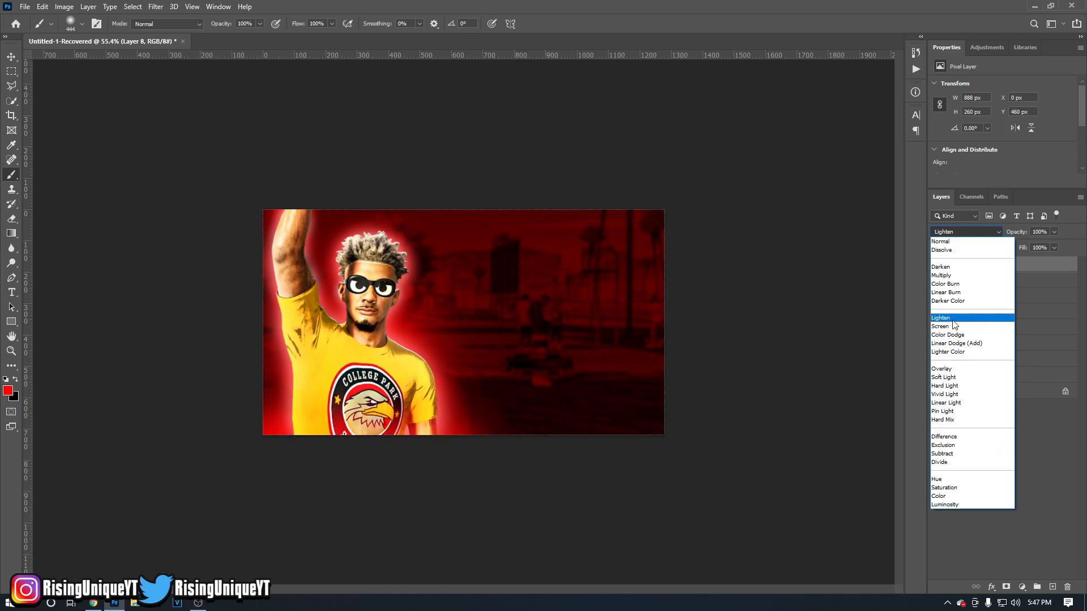
left_click(955, 344)
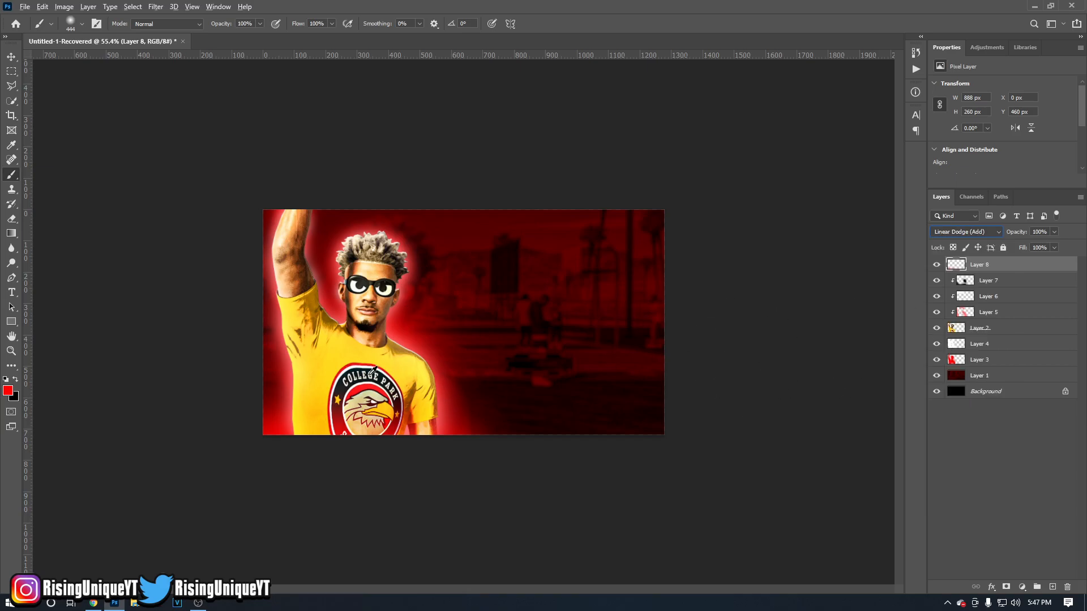
left_click_drag(1005, 229, 993, 233)
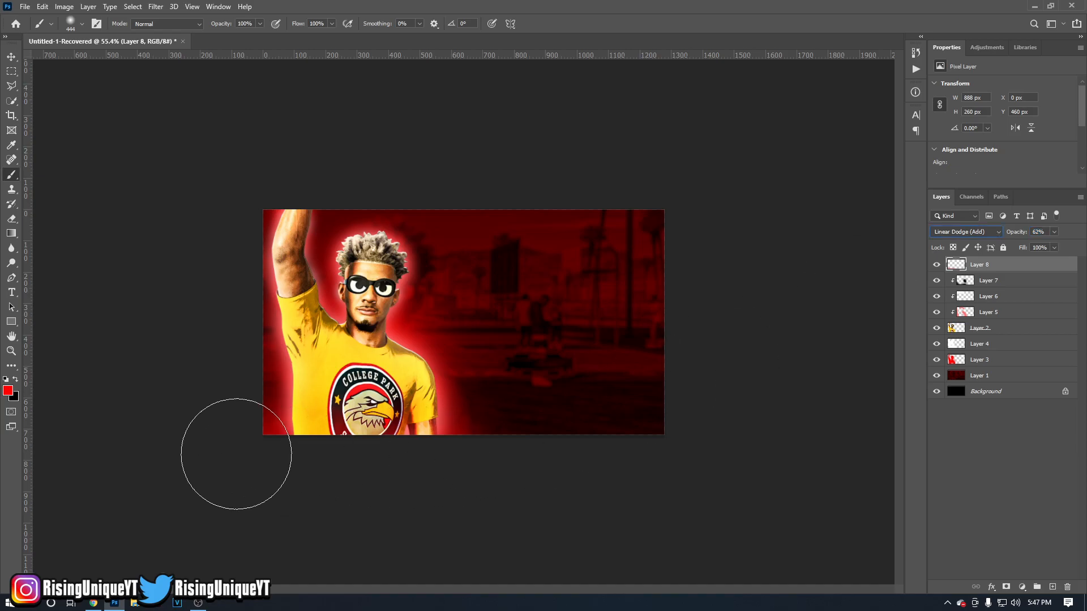
left_click(11, 57)
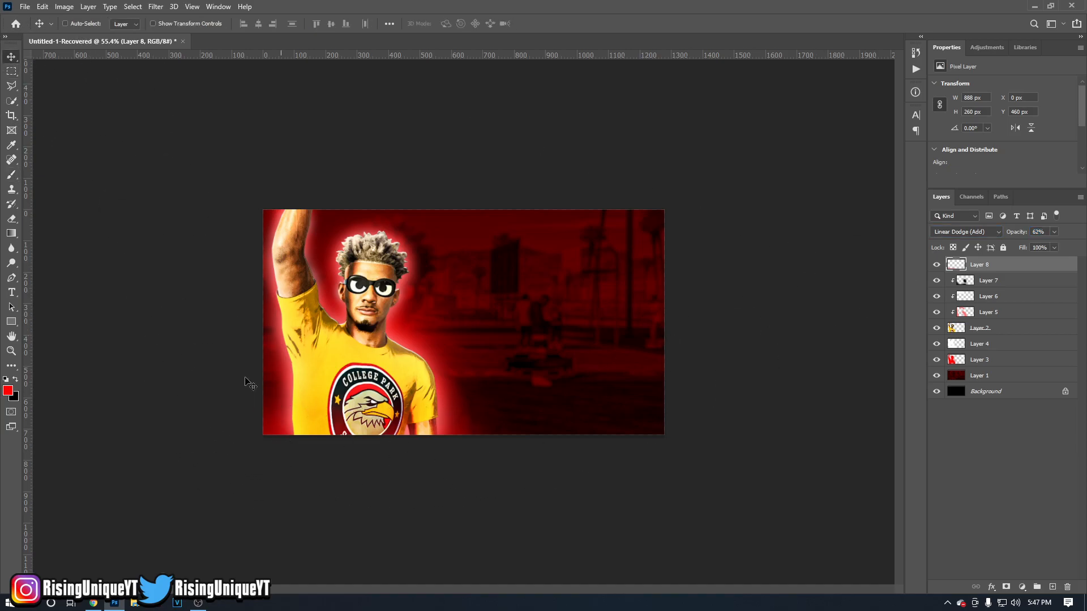
scroll(138, 401, "up", 2)
scroll(207, 393, "down", 1)
scroll(211, 391, "up", 1)
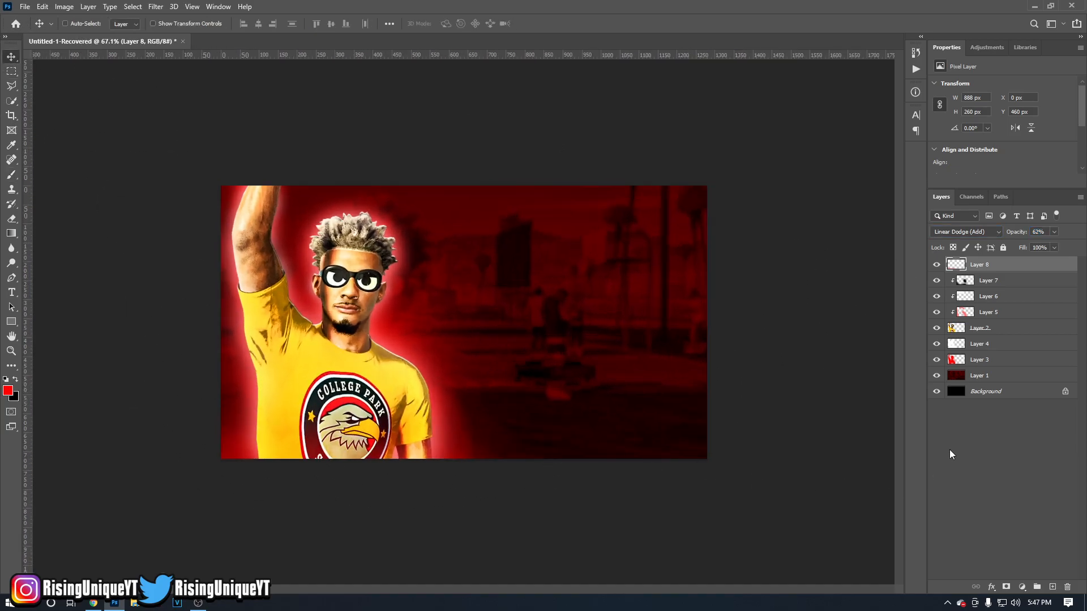
Add a new top layer and set the foreground colour to black for the Brush tool.
left_click(1053, 587)
key("b")
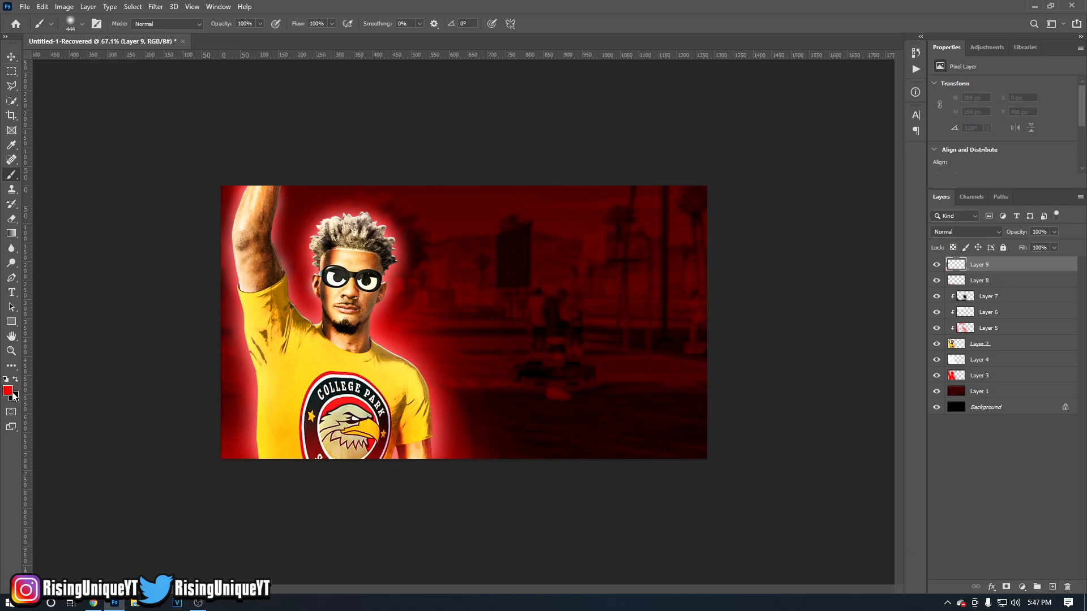
left_click(8, 391)
left_click_drag(837, 444, 707, 499)
key("Return")
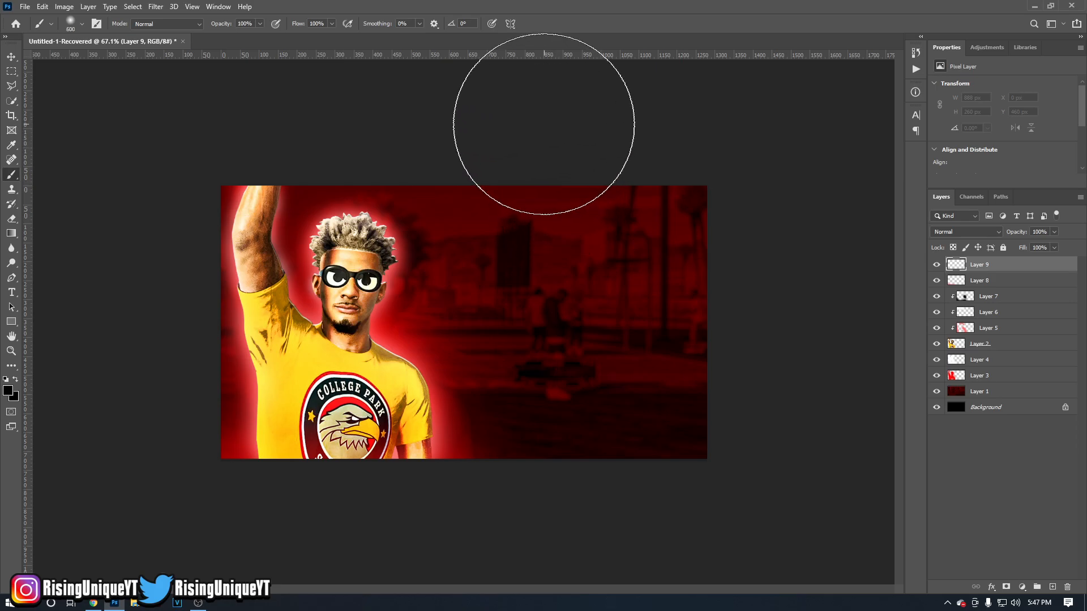
Paint a soft black vignette around the canvas edges with a 600 px brush, and set the layer's opacity to 28%.
mouse_move(566, 97)
left_mouse_down()
mouse_move(677, 160)
mouse_move(783, 230)
left_mouse_up()
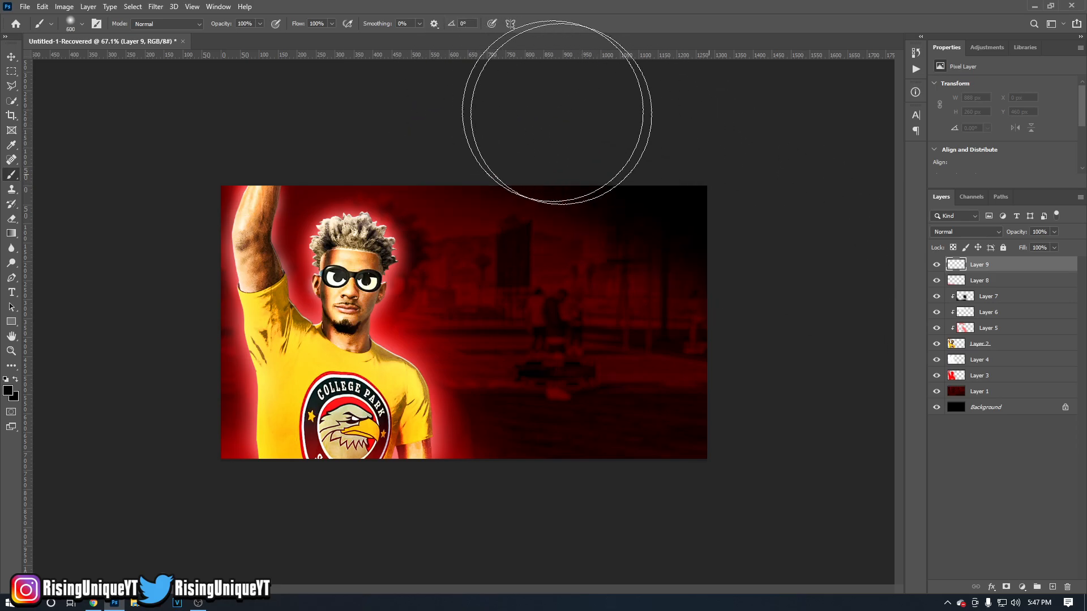
mouse_move(629, 128)
left_mouse_down()
mouse_move(806, 255)
mouse_move(461, 94)
mouse_move(669, 153)
mouse_move(755, 241)
mouse_move(805, 400)
mouse_move(510, 521)
mouse_move(808, 432)
mouse_move(407, 555)
mouse_move(182, 460)
mouse_move(351, 570)
mouse_move(150, 460)
mouse_move(151, 273)
mouse_move(322, 97)
left_mouse_up()
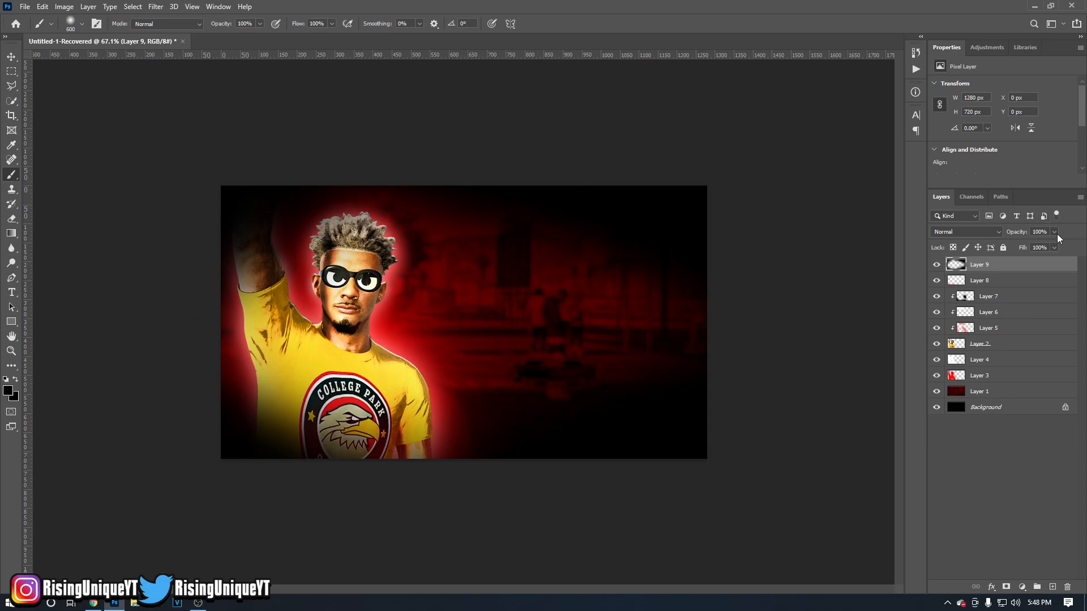
left_click_drag(1018, 227, 977, 232)
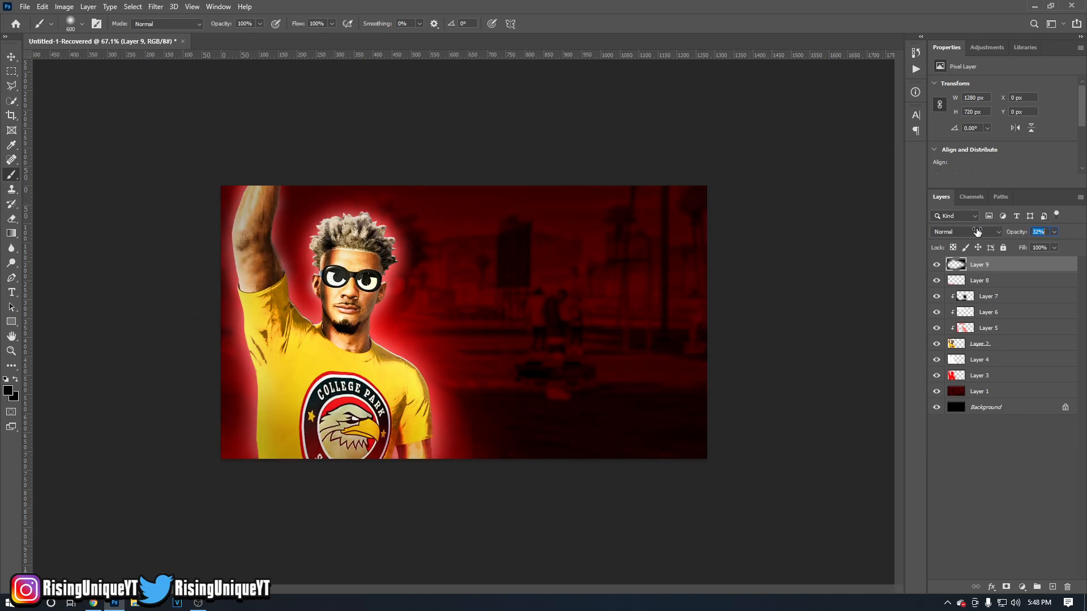
left_click(11, 56)
key("ctrl+0")
scroll(222, 248, "down", 1)
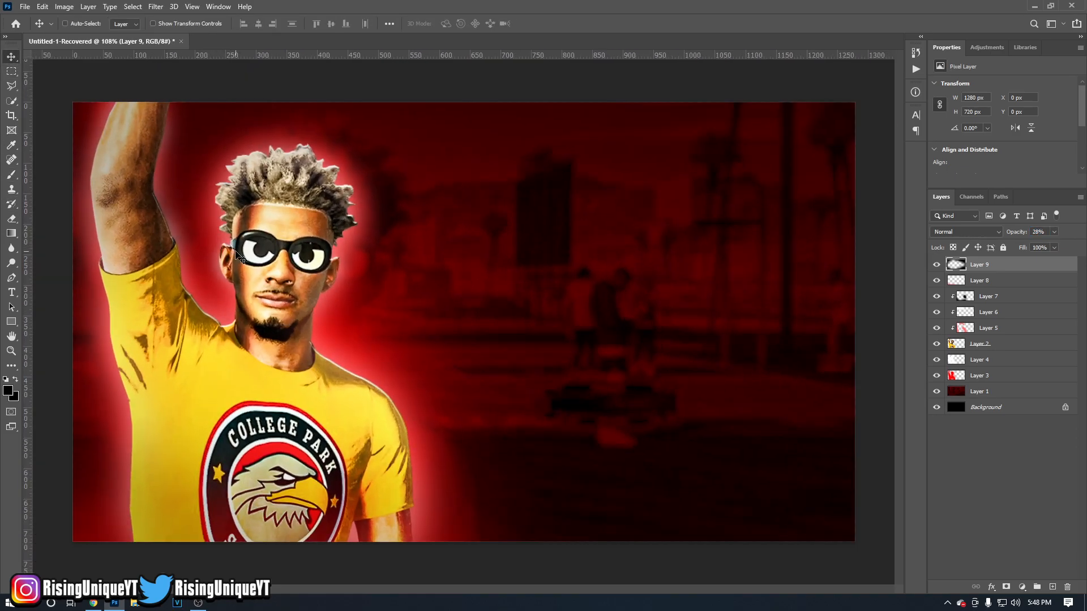